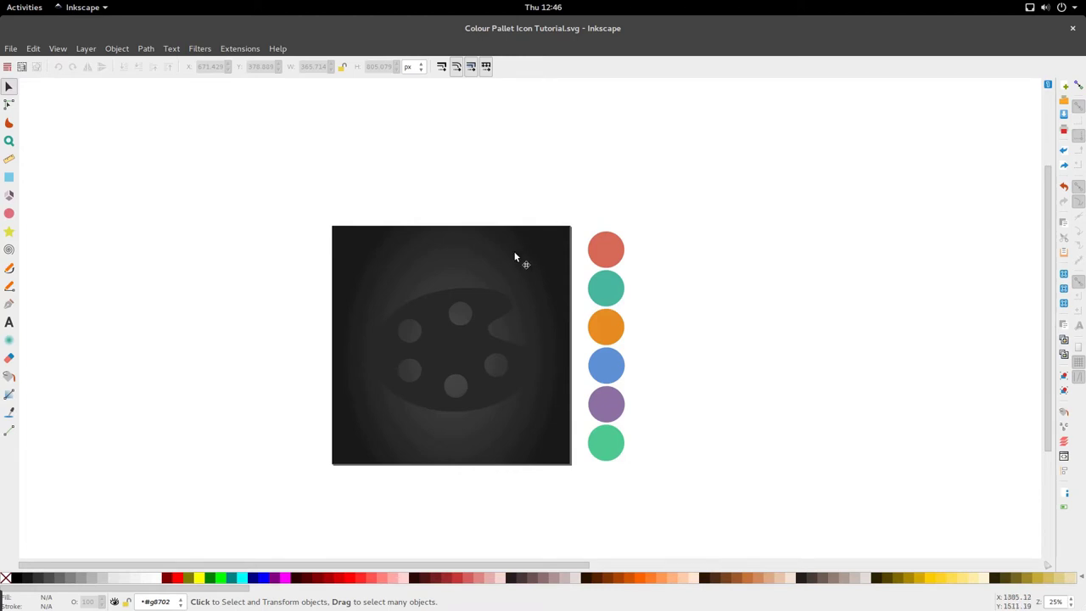
# Step: Inspect the dark background square's dimensions
pyautogui.scroll(-2, 515, 257)
pyautogui.scroll(2, 514, 257)
pyautogui.scroll(-2, 514, 256)
pyautogui.press('r')
pyautogui.click(521, 240)
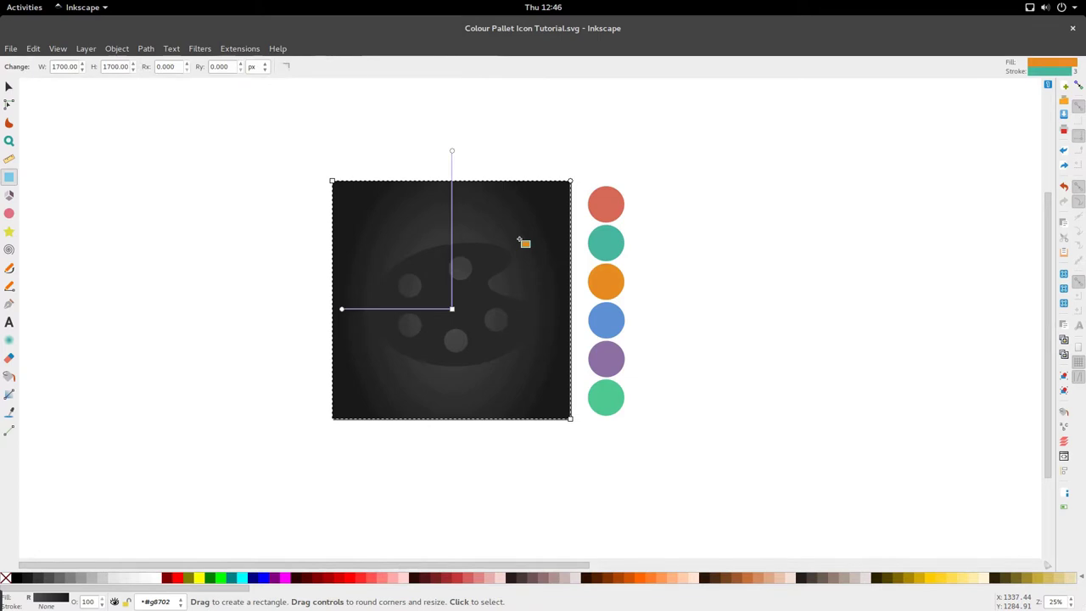
pyautogui.press('s')
pyautogui.moveTo(482, 292); pyautogui.dragTo(280, 308)
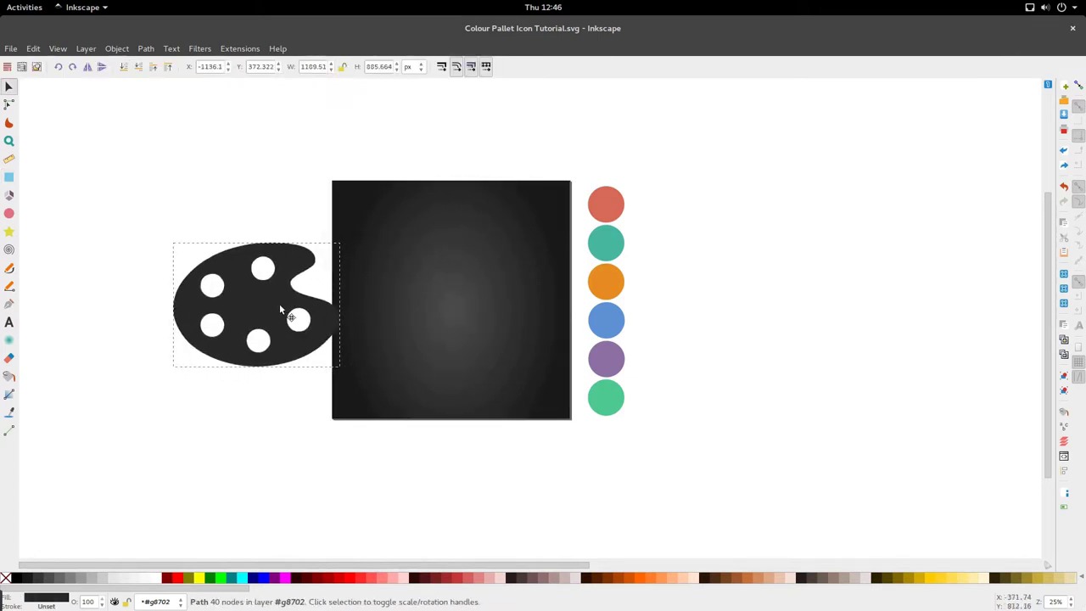
pyautogui.hotkey('ctrl', 'z')
# Step: Examine the background square's radial gradient and the column of six coloured circles beside it
pyautogui.press('r')
pyautogui.click(470, 215)
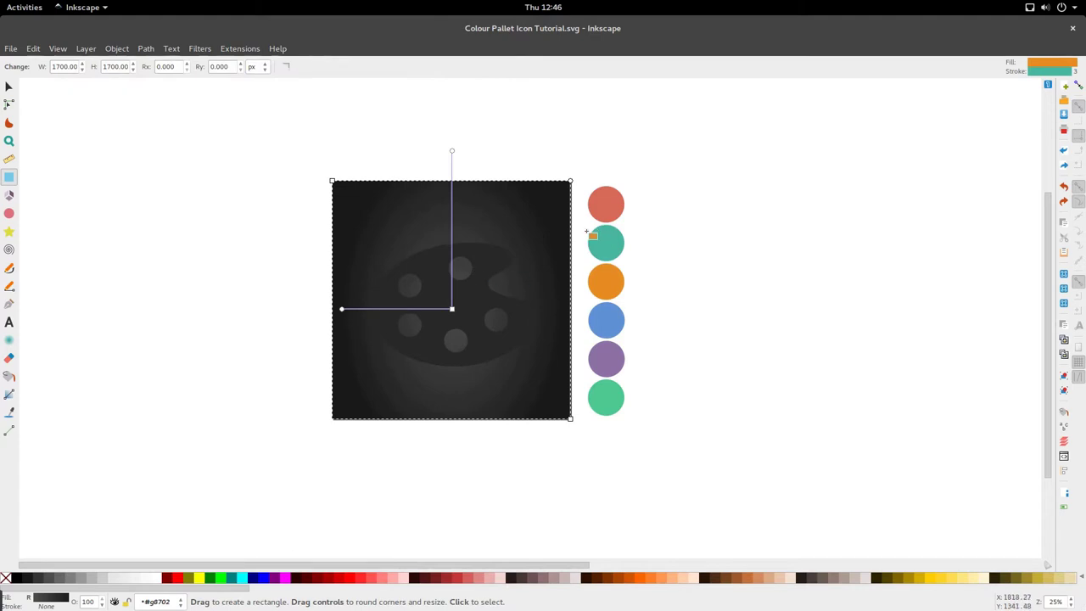
pyautogui.press('s')
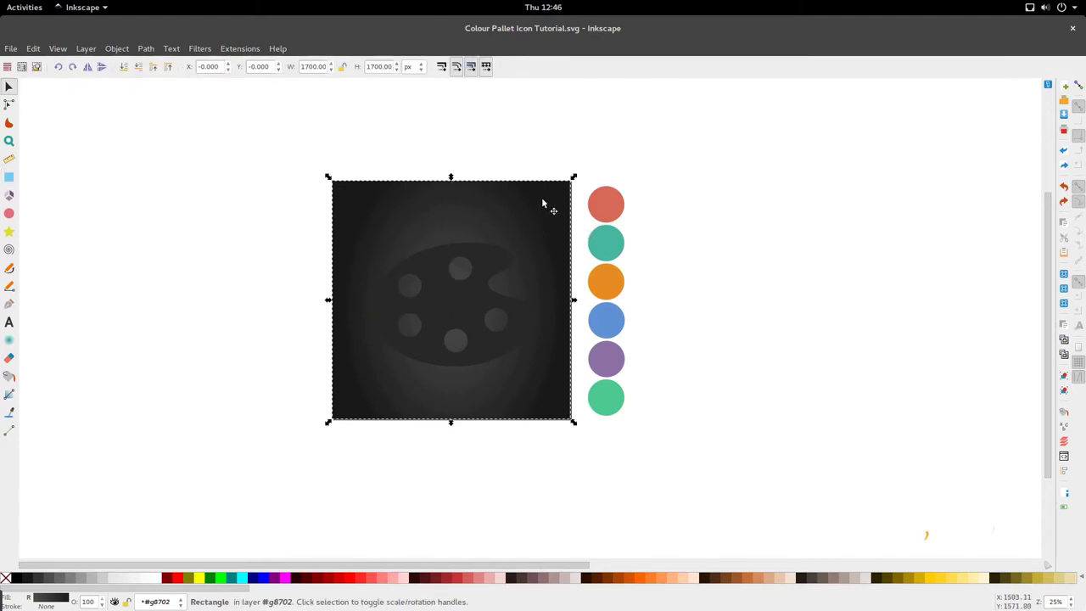
pyautogui.press('r')
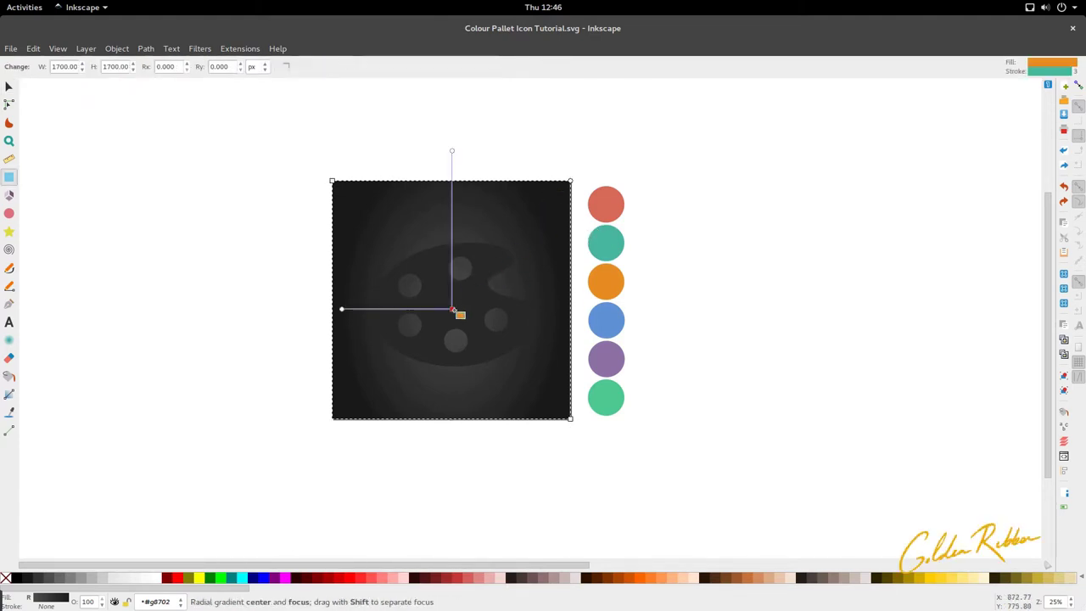
pyautogui.press('s')
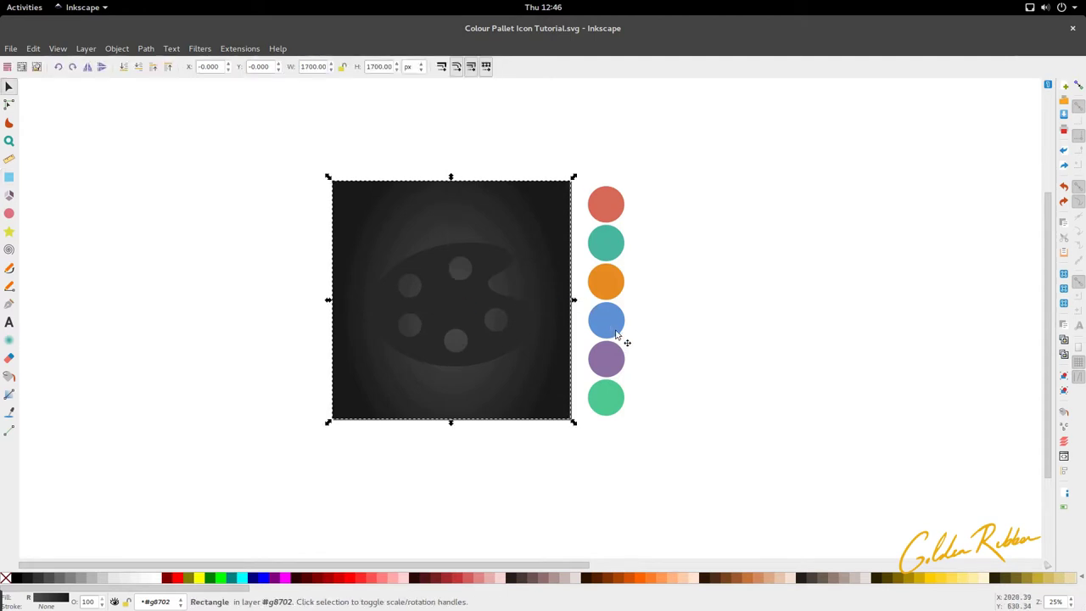
pyautogui.moveTo(636, 180); pyautogui.dragTo(567, 438)
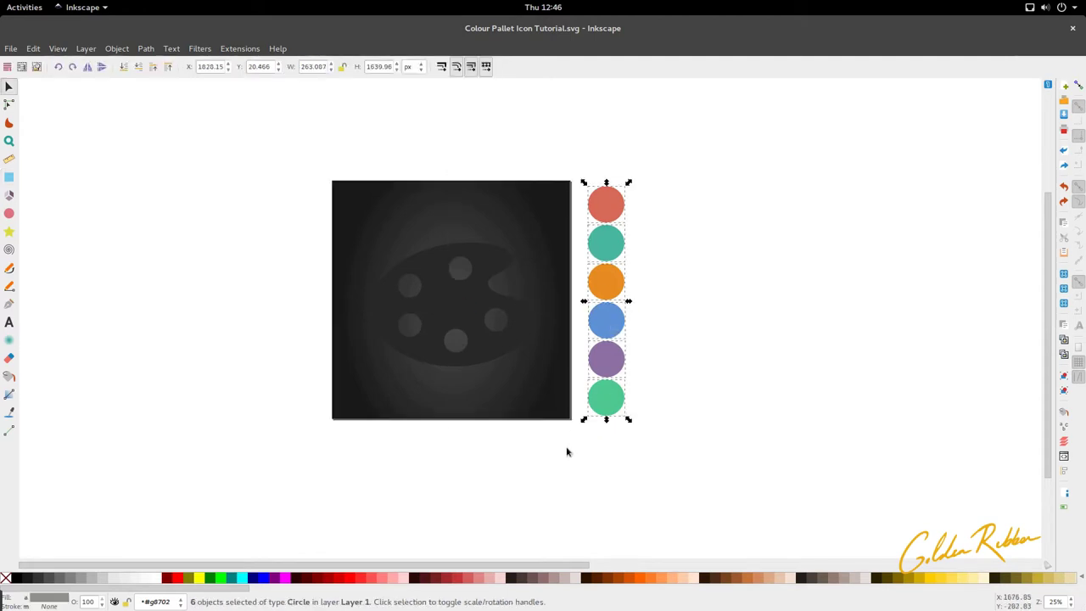
pyautogui.click(567, 449)
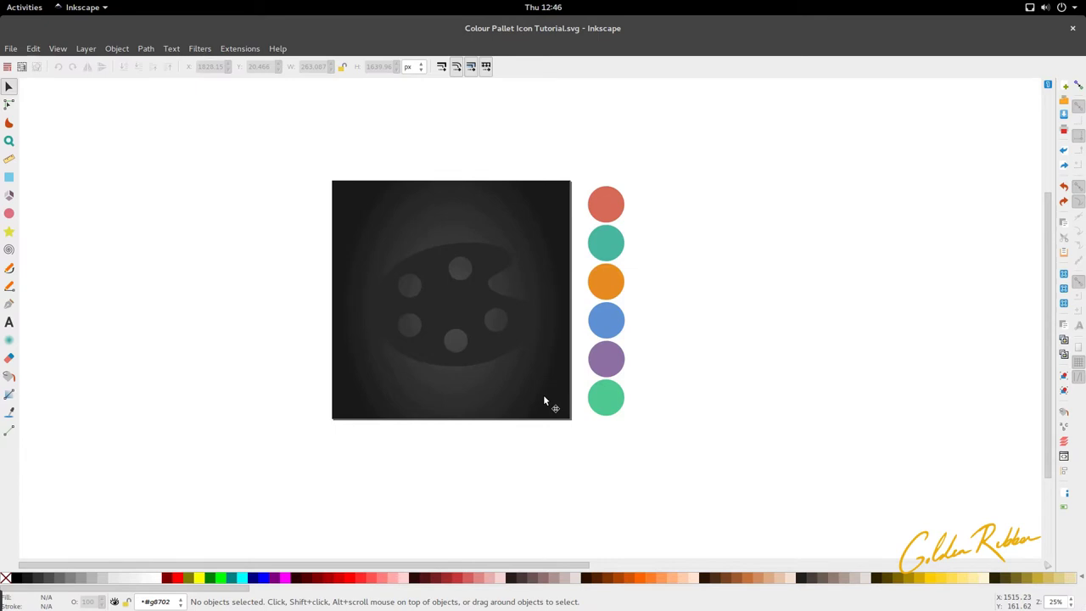
# Step: Draw an upright orange rectangle about 403 by 781 px over the middle of the palette shape
pyautogui.click(9, 177)
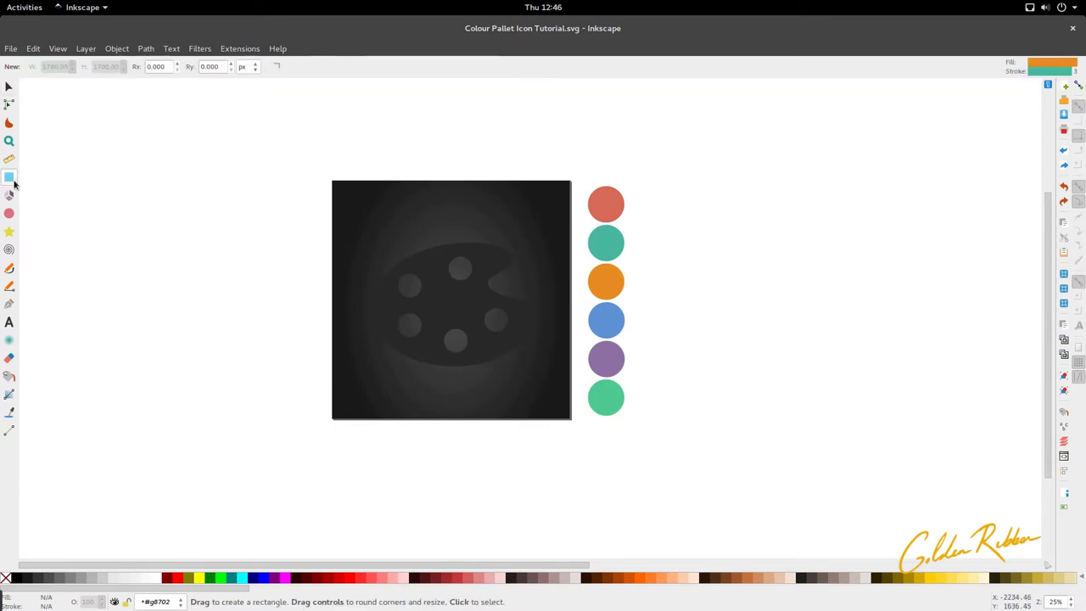
pyautogui.moveTo(415, 225); pyautogui.dragTo(482, 362)
pyautogui.press('s')
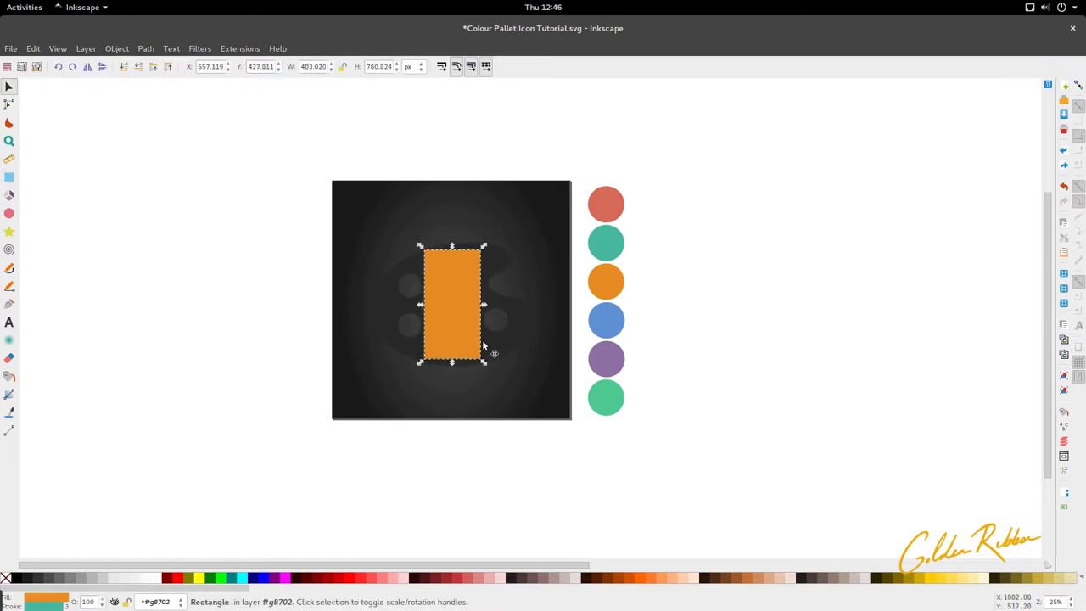
# Step: Resize the orange rectangle to about 323 by 712 px, keeping it over the middle of the palette shape
pyautogui.keyDown('ctrl'); pyautogui.scroll(1, 465, 282); pyautogui.keyUp('ctrl')
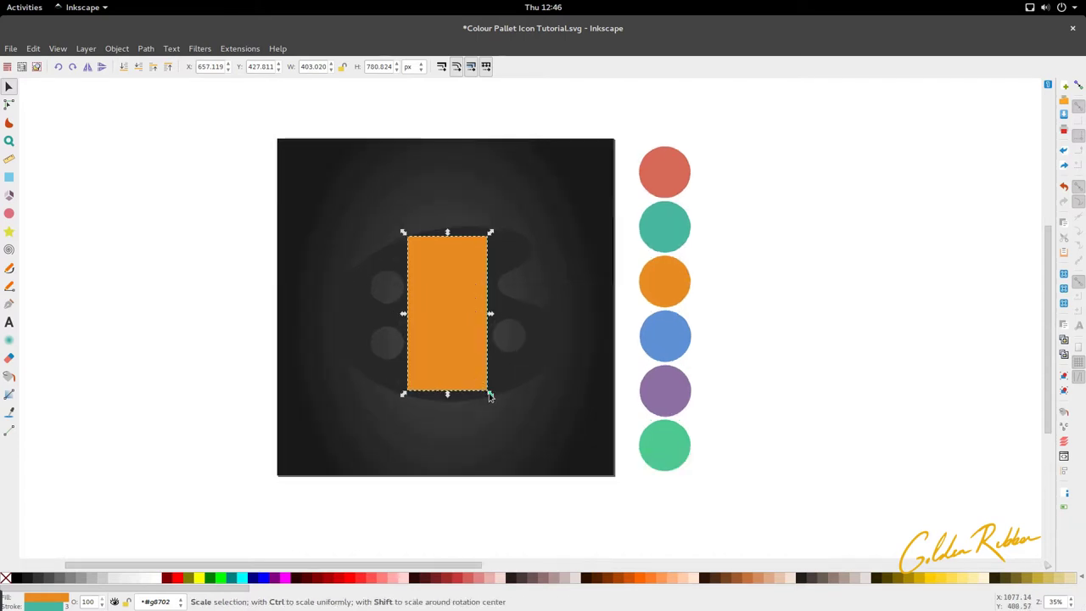
pyautogui.moveTo(490, 396); pyautogui.dragTo(484, 392)
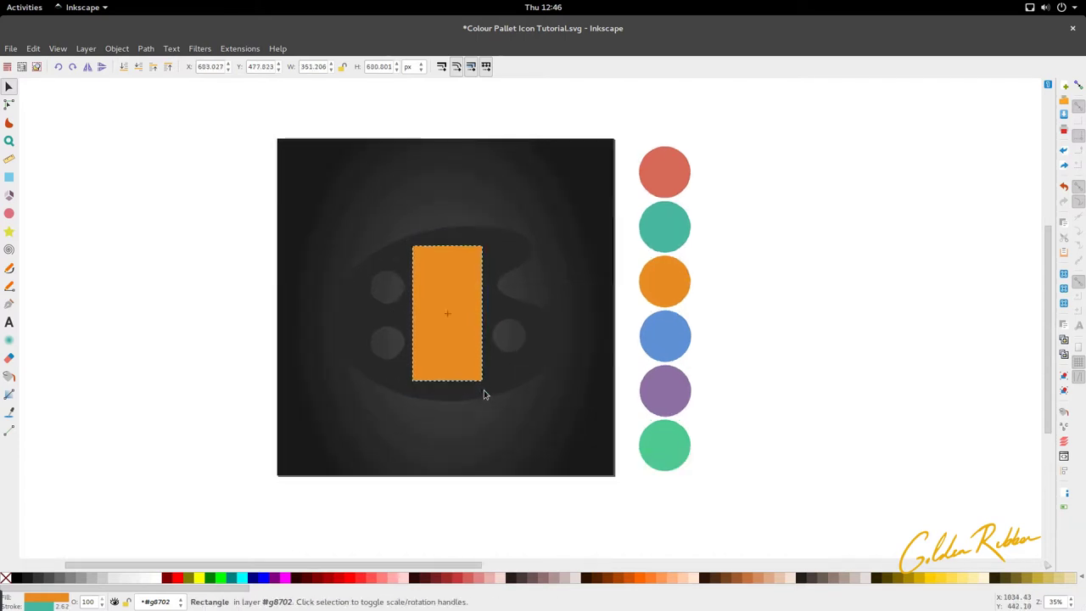
pyautogui.doubleClick(470, 293)
pyautogui.press('s')
pyautogui.click(453, 283)
pyautogui.click(449, 269)
pyautogui.moveTo(448, 262); pyautogui.dragTo(448, 245)
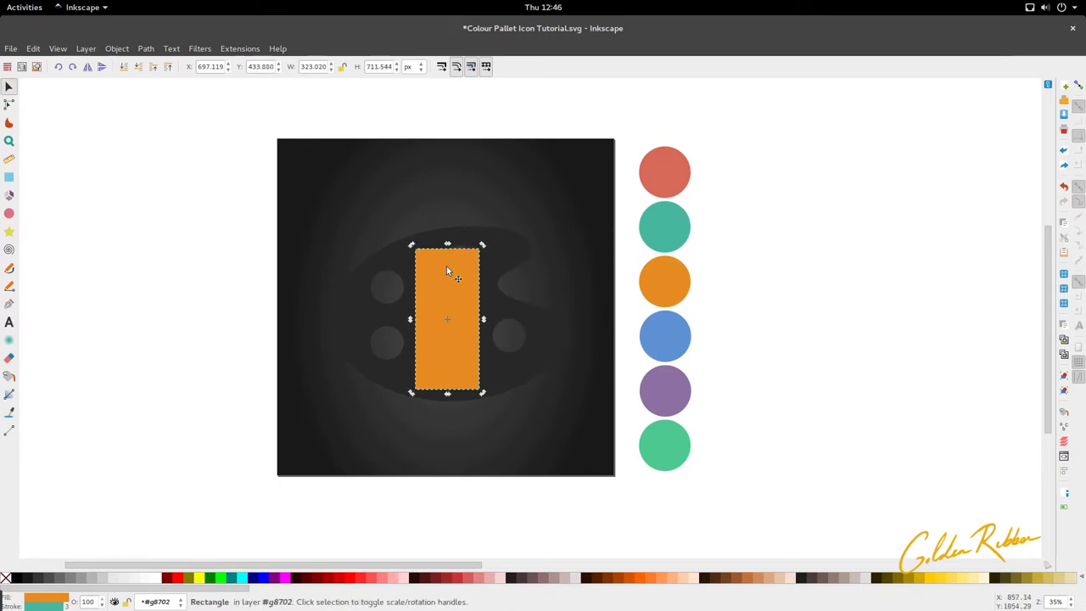
# Step: Round the orange rectangle's corners with a radius of about 33 px
pyautogui.press('r')
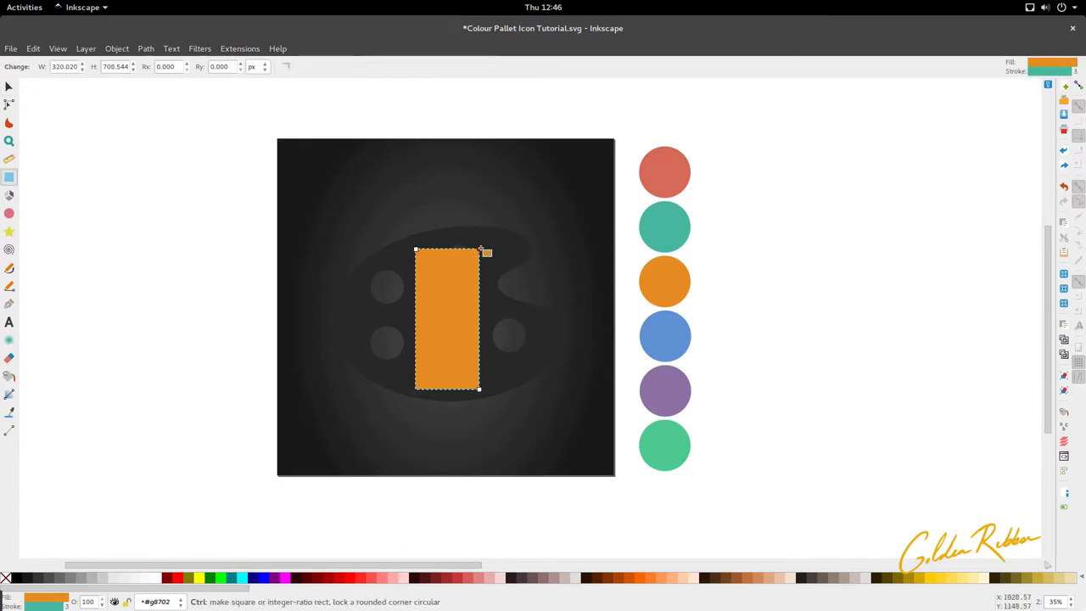
pyautogui.scroll(4, 479, 250)
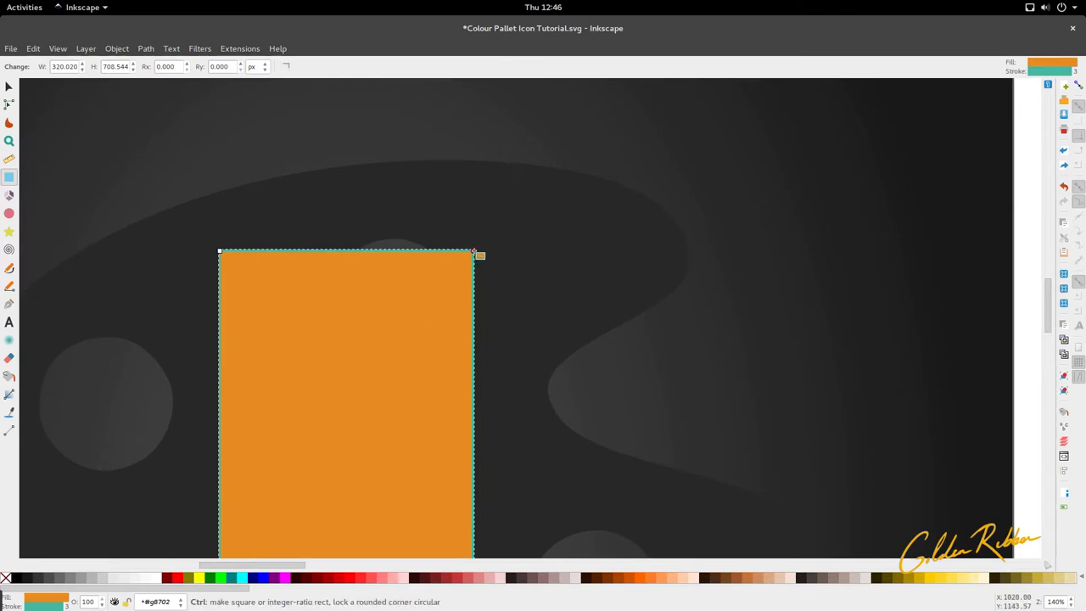
pyautogui.moveTo(474, 252); pyautogui.dragTo(475, 274)
pyautogui.press('s')
pyautogui.scroll(-4, 504, 267)
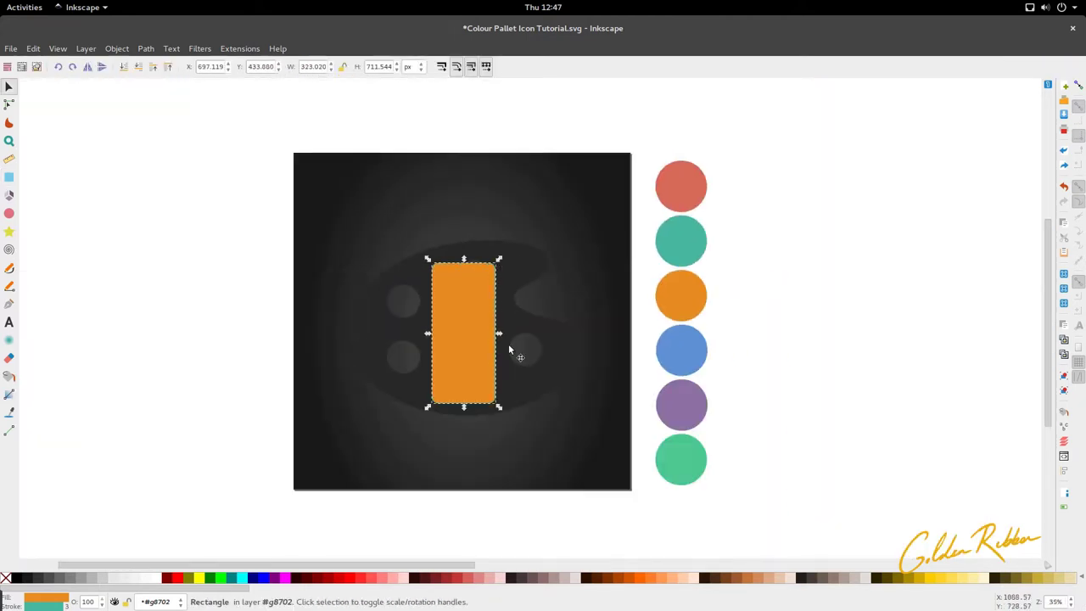
pyautogui.click(482, 253)
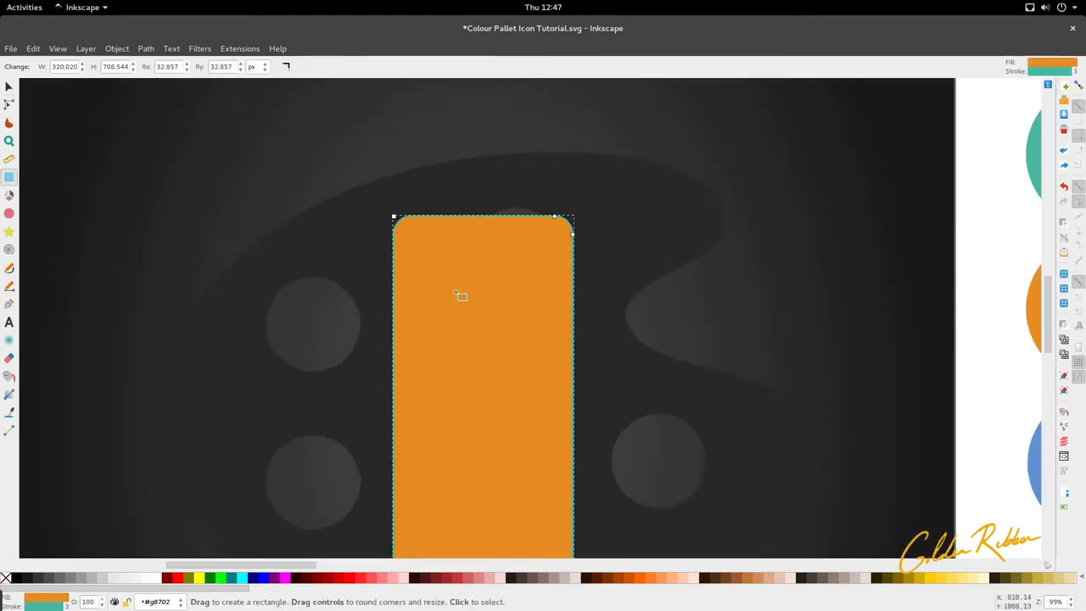
pyautogui.press('-')
pyautogui.press('-')
pyautogui.press('-')
pyautogui.press('-')
# Step: Remove the stroke from the orange rounded rectangle
pyautogui.press('s')
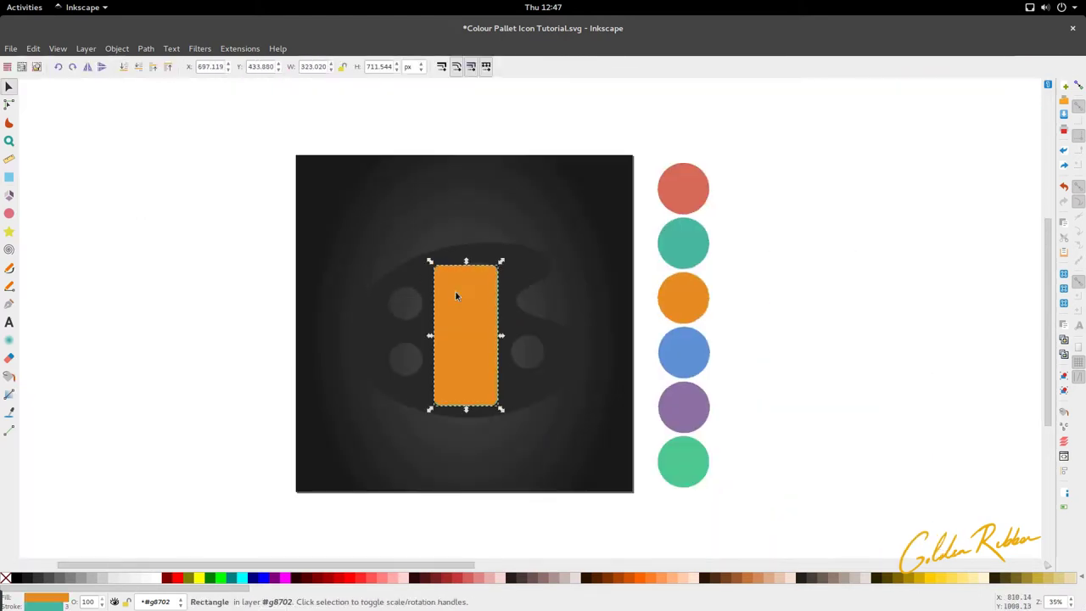
pyautogui.rightClick(50, 608)
pyautogui.click(94, 599)
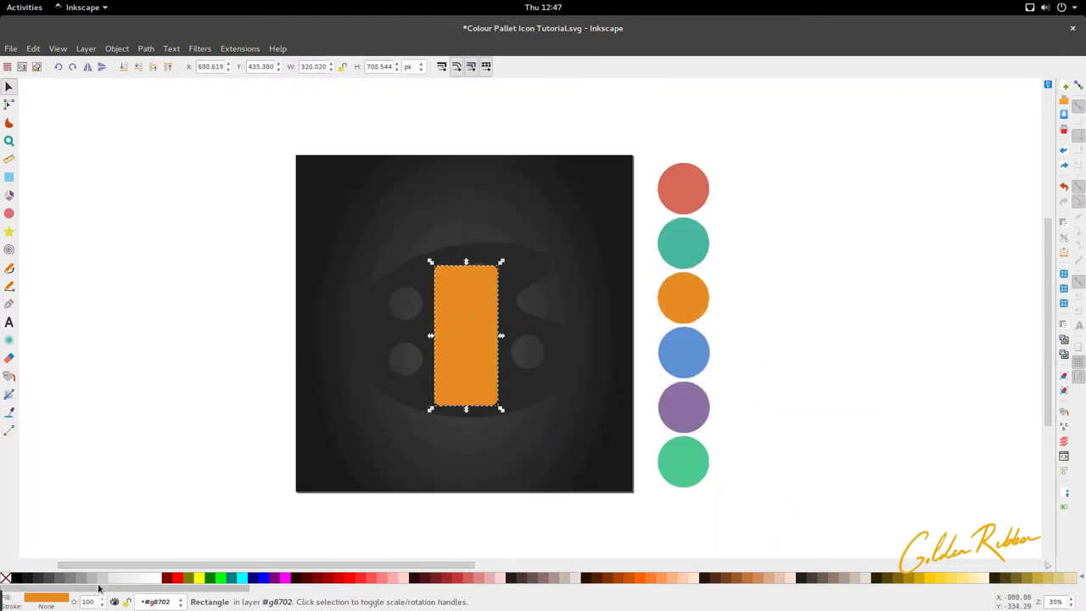
pyautogui.click(9, 177)
pyautogui.scroll(1, 474, 311)
pyautogui.moveTo(420, 293); pyautogui.dragTo(508, 307)
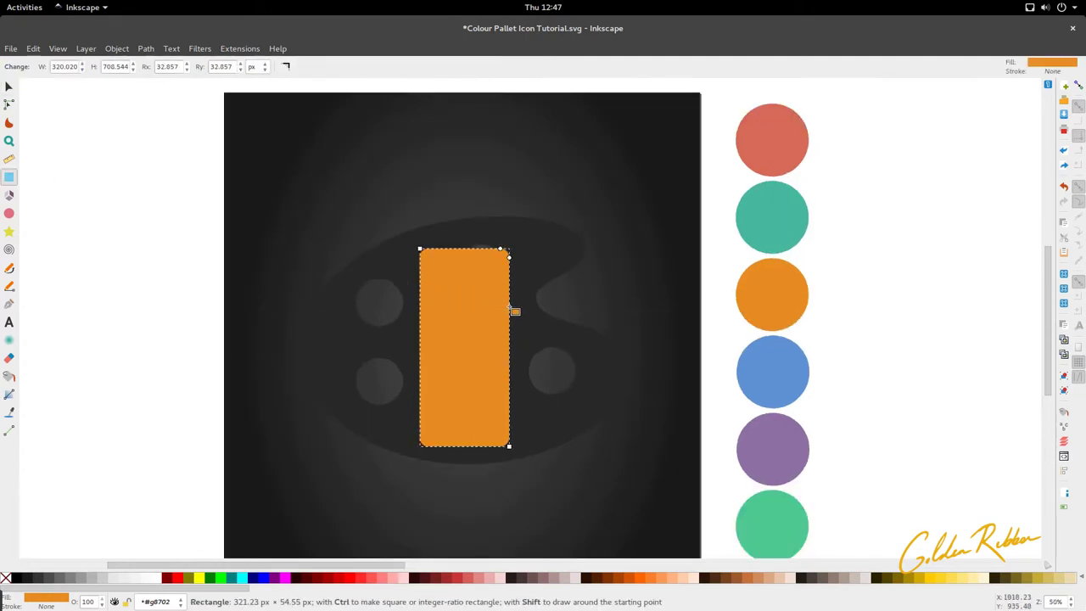
pyautogui.press('s')
pyautogui.press('Escape')
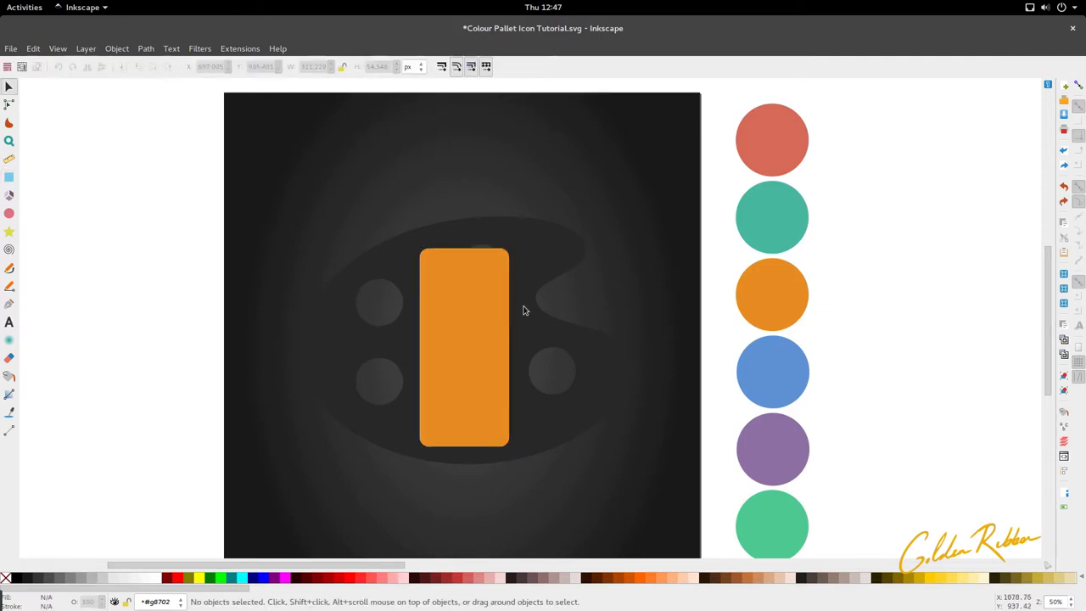
# Step: Turn on snapping to paths and draw a thin bar about 320 by 19 px across the orange rectangle's upper part, edge to edge
pyautogui.click(1078, 86)
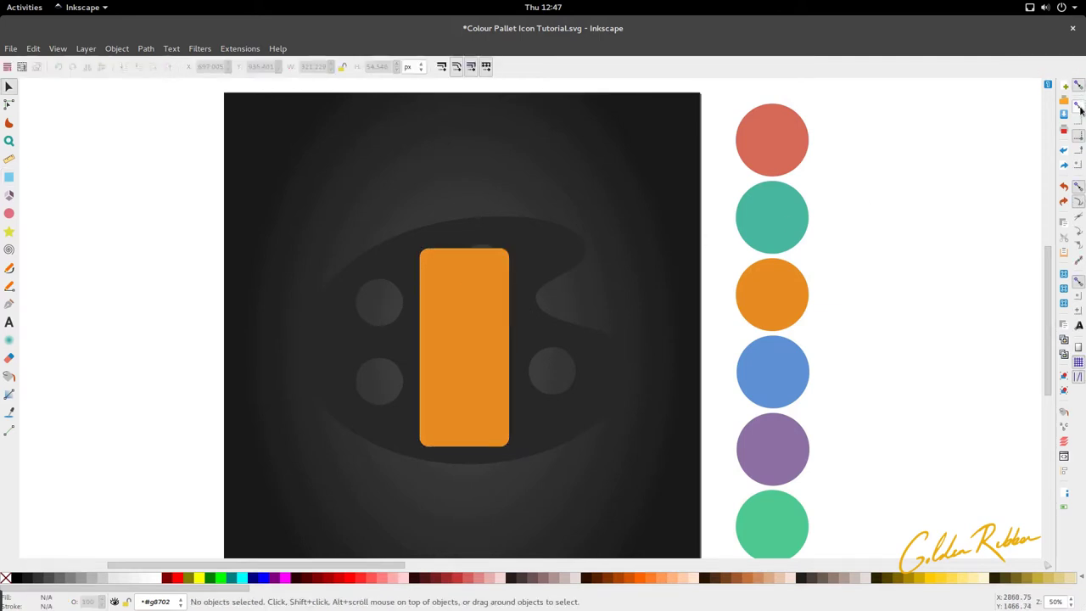
pyautogui.click(1078, 189)
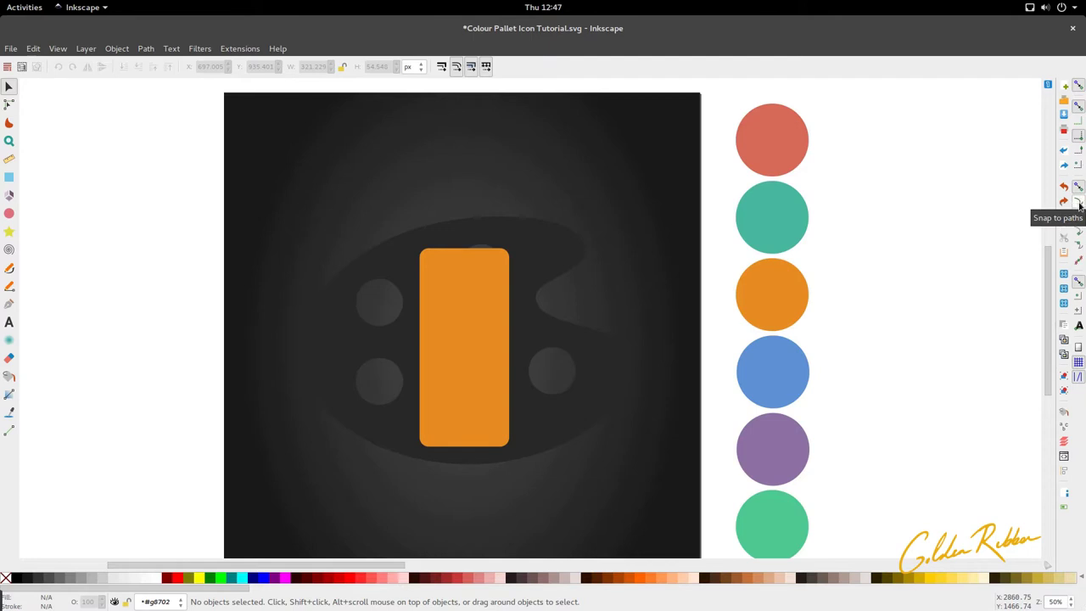
pyautogui.click(8, 177)
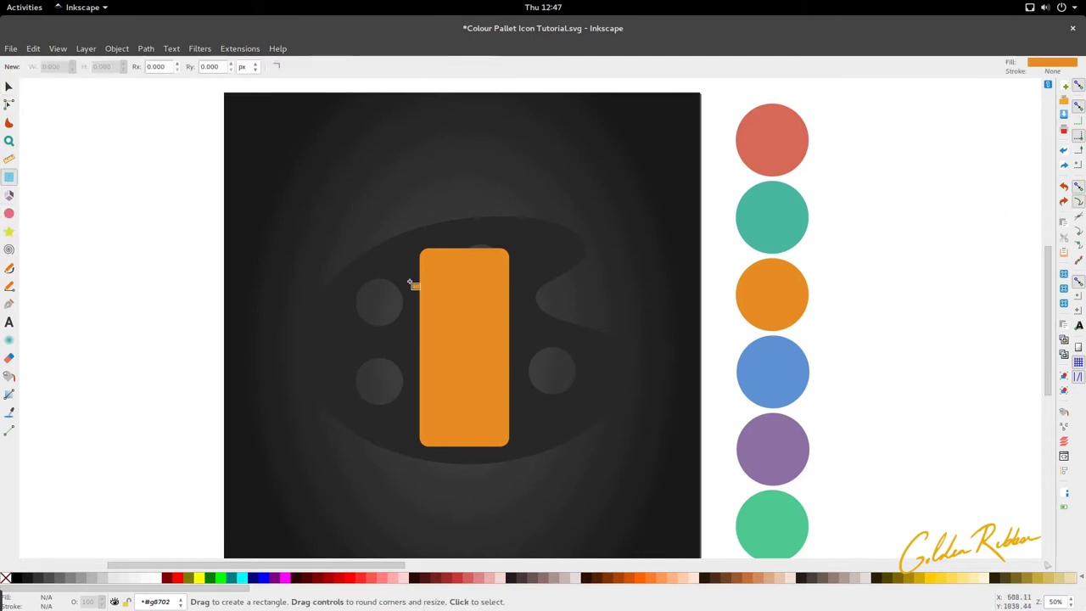
pyautogui.scroll(2, 453, 330)
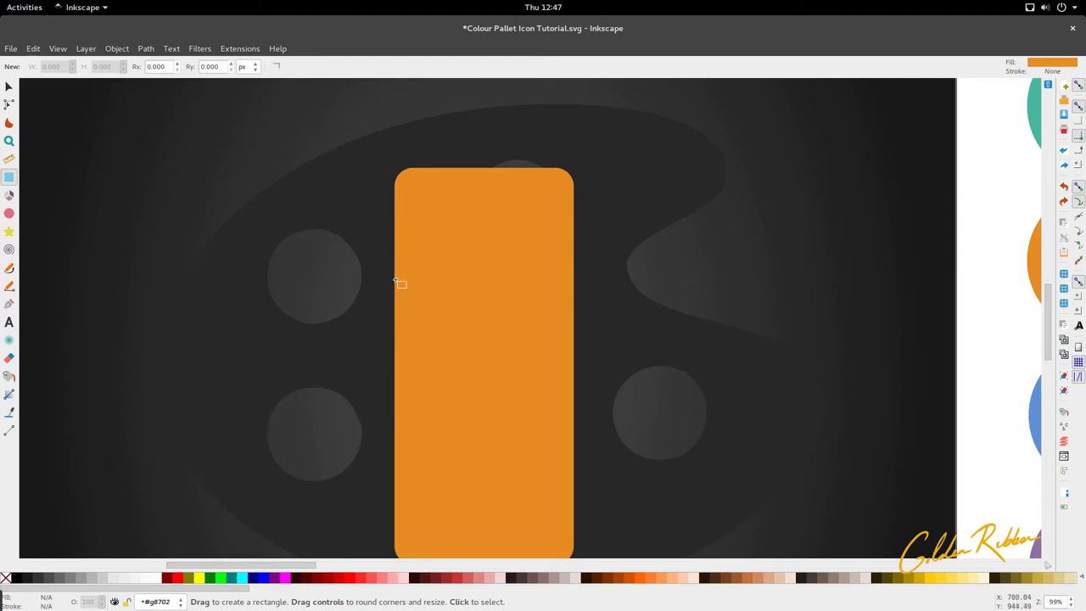
pyautogui.moveTo(396, 280); pyautogui.dragTo(575, 286)
# Step: Fill the thin bar with the blue sampled from the blue circle
pyautogui.press('d')
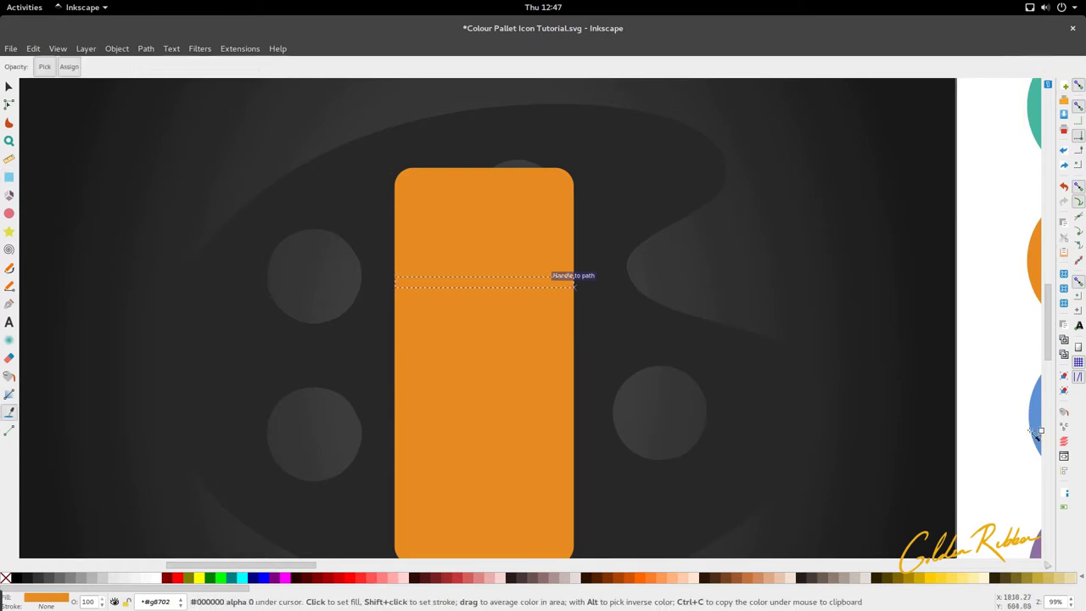
pyautogui.click(1040, 429)
pyautogui.press('s')
pyautogui.scroll(2, 472, 266)
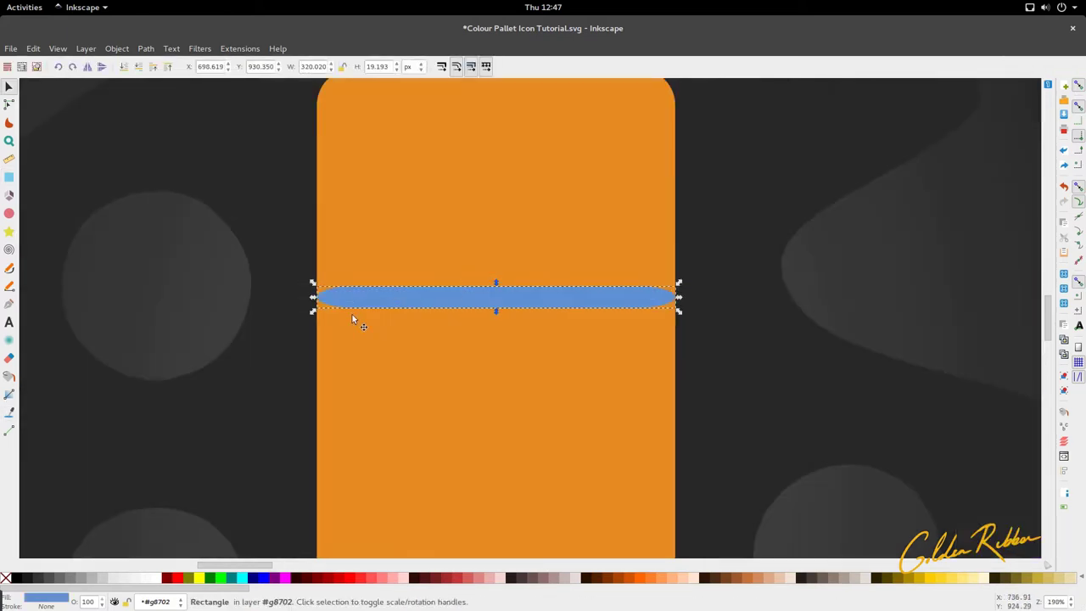
# Step: Fill the thin bar with the dark grey sampled from the palette shape
pyautogui.scroll(-3, 469, 311)
pyautogui.press('d')
pyautogui.click(568, 330)
pyautogui.press('s')
# Step: Remove the corner rounding from the thin dark bar so its ends are square
pyautogui.scroll(3, 526, 309)
pyautogui.press('r')
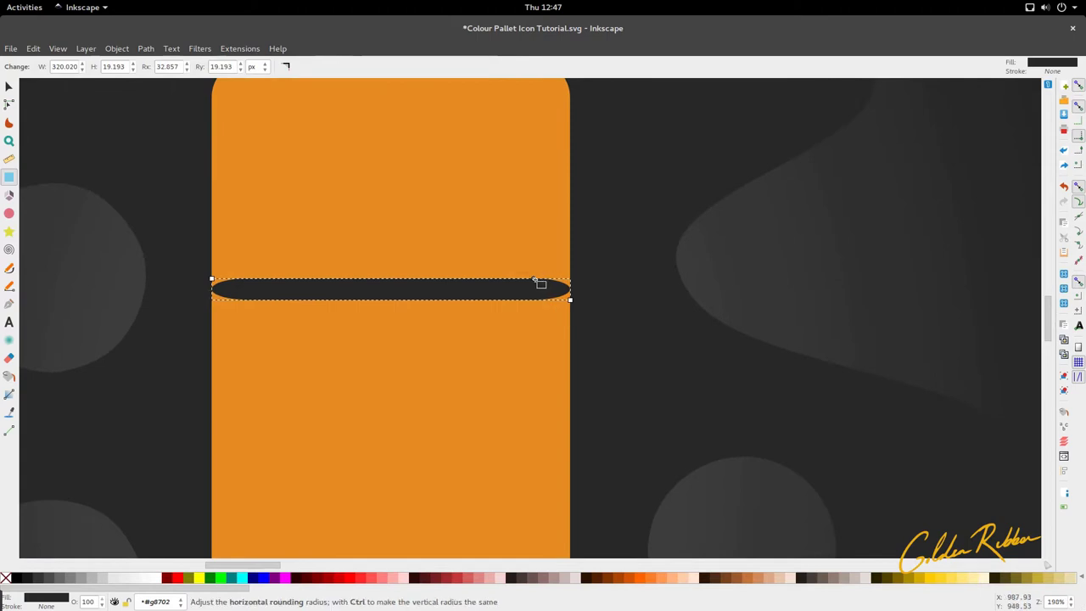
pyautogui.moveTo(535, 281); pyautogui.dragTo(584, 285)
pyautogui.press('s')
pyautogui.scroll(-2, 557, 337)
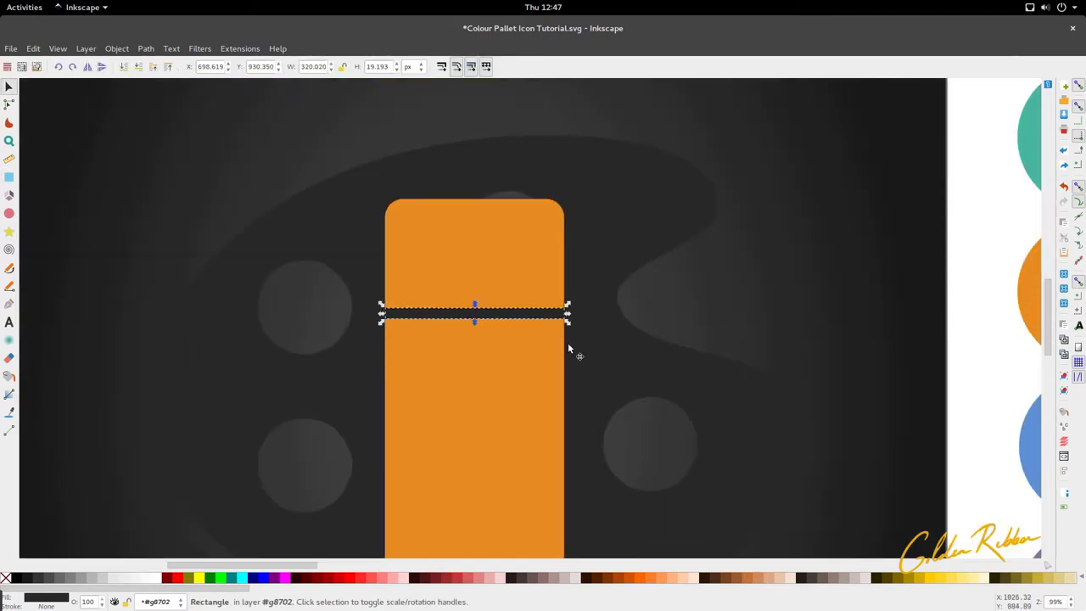
# Step: Check up close how the dark bar's end lines up with the orange rectangle's side edge
pyautogui.click(561, 331)
pyautogui.scroll(4, 556, 318)
pyautogui.click(600, 313)
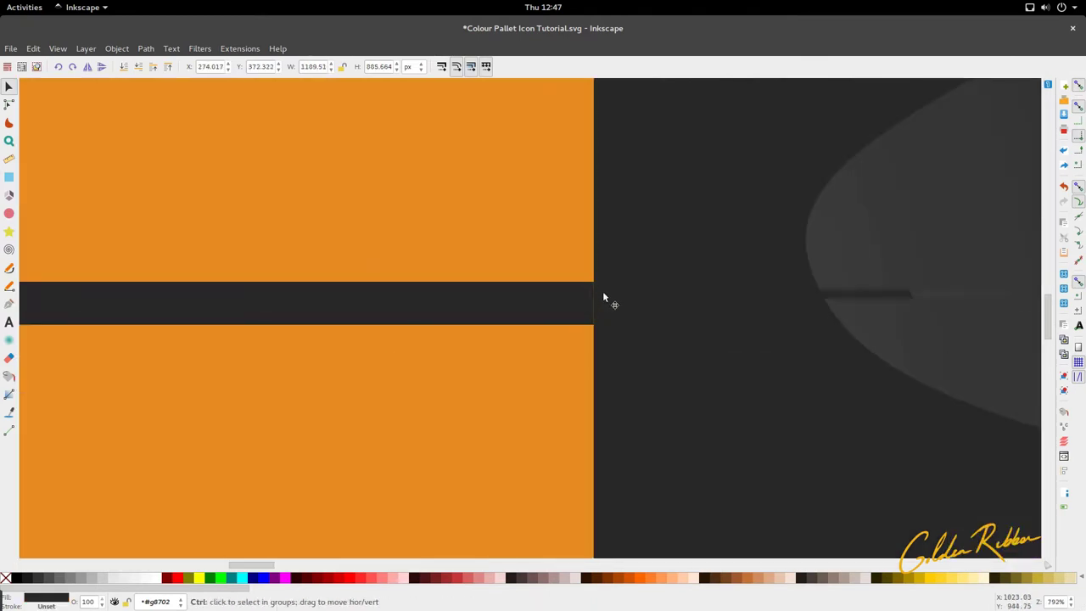
pyautogui.scroll(4, 603, 291)
pyautogui.doubleClick(560, 311)
pyautogui.scroll(-5, 637, 342)
pyautogui.scroll(-2, 638, 345)
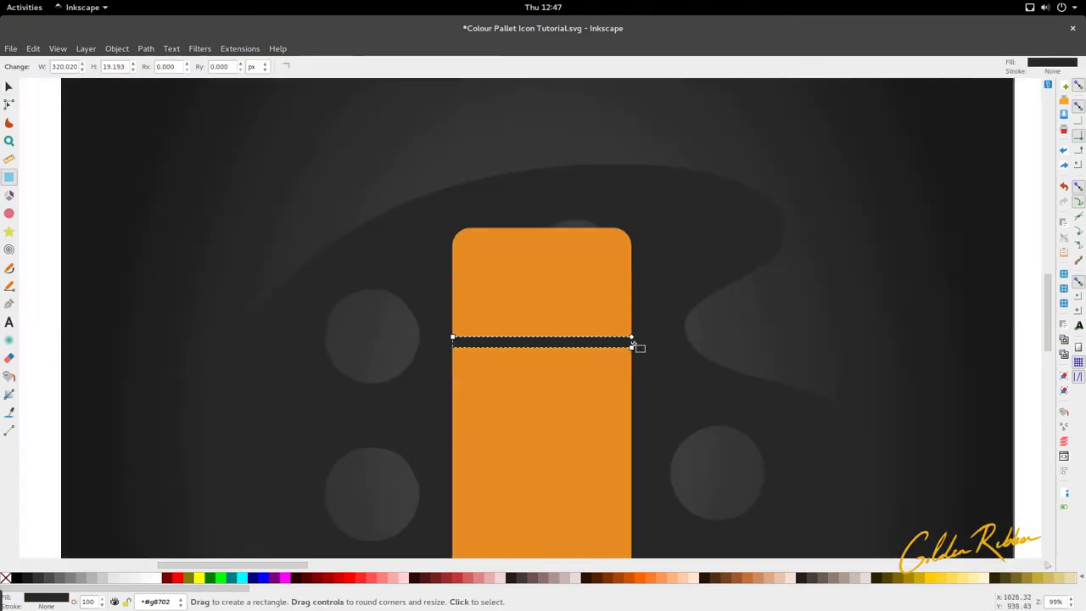
pyautogui.press('s')
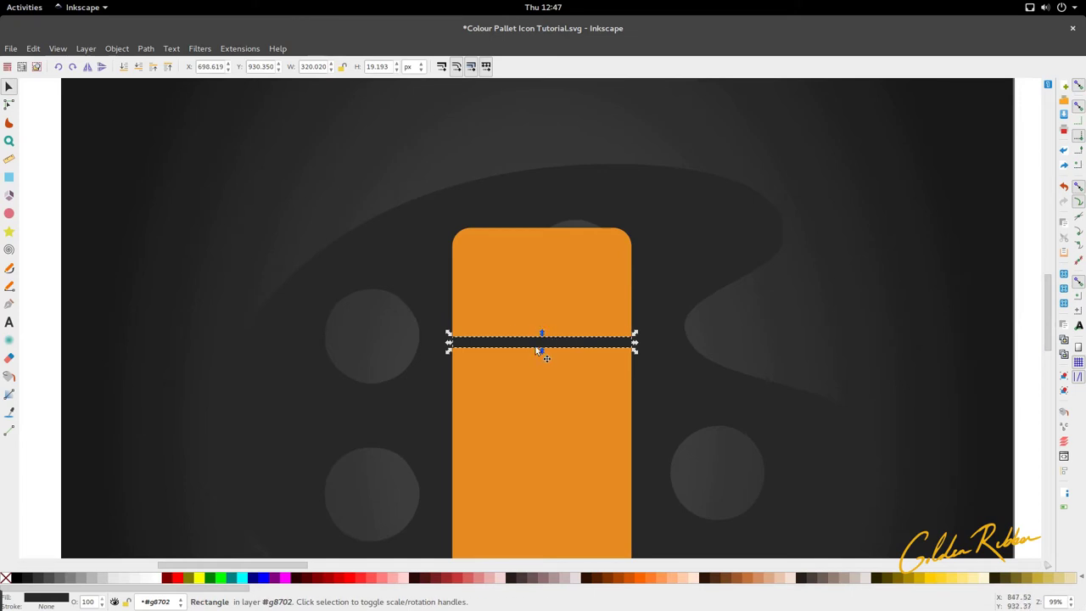
# Step: Split the orange rectangle into separate pieces with Division, using the thin dark bar as the cutter
pyautogui.keyDown('shift'); pyautogui.click(492, 307); pyautogui.keyUp('shift')
pyautogui.scroll(-2, 458, 301)
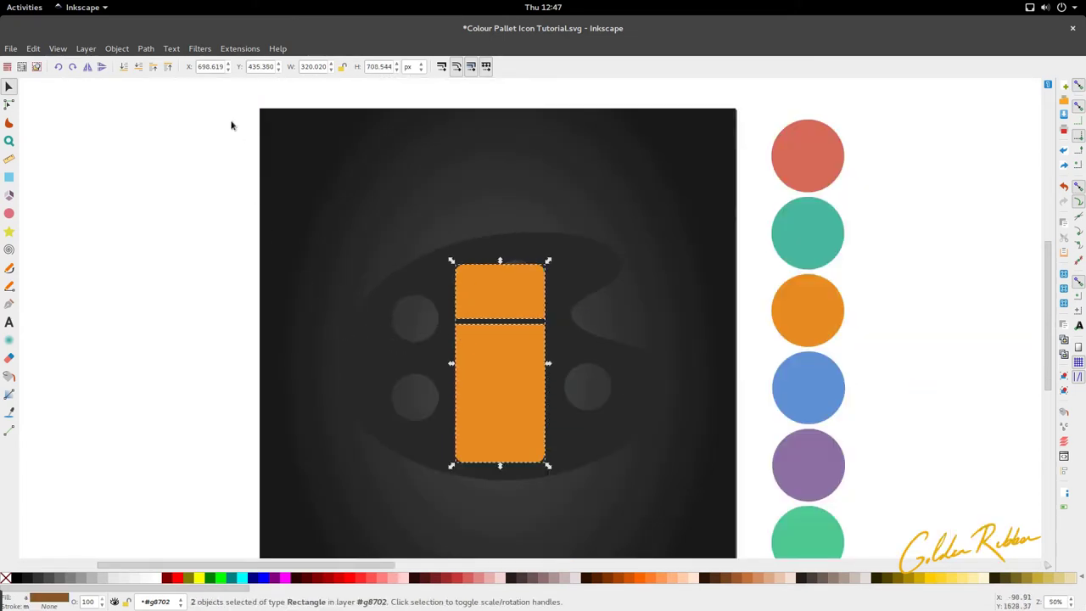
pyautogui.click(146, 49)
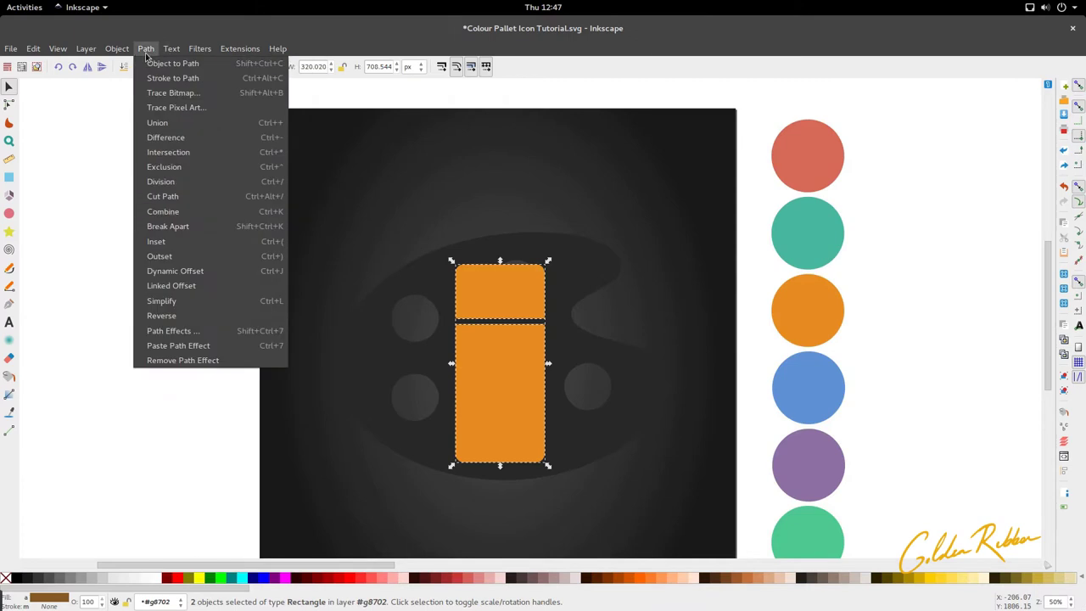
pyautogui.click(163, 196)
pyautogui.press('Escape')
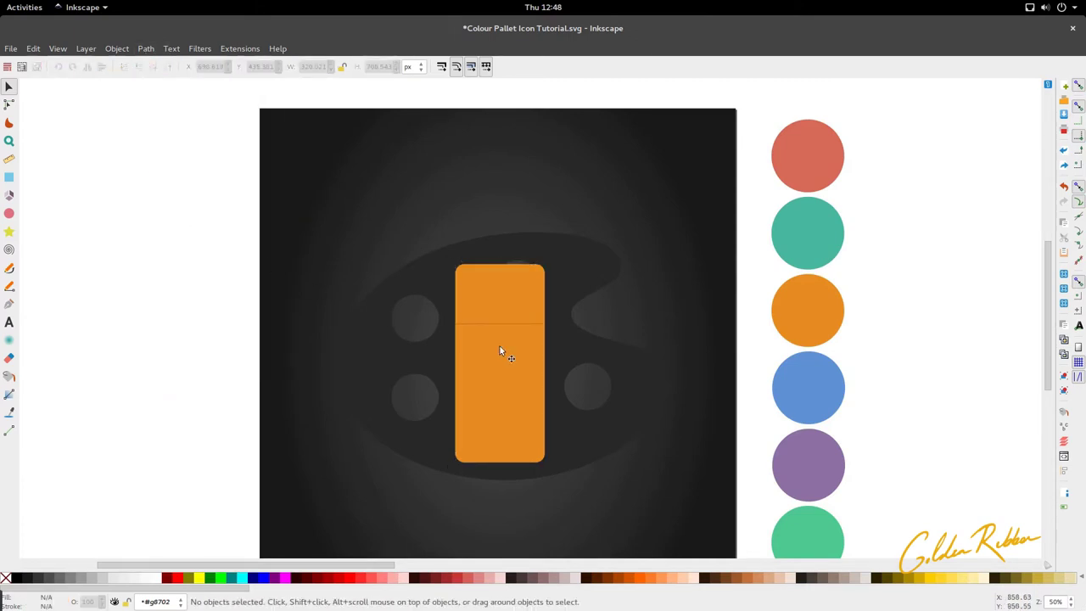
# Step: Check the pieces of the divided orange rectangle by selecting the narrow strip and the top piece up close
pyautogui.scroll(2, 501, 325)
pyautogui.click(505, 318)
pyautogui.click(503, 322)
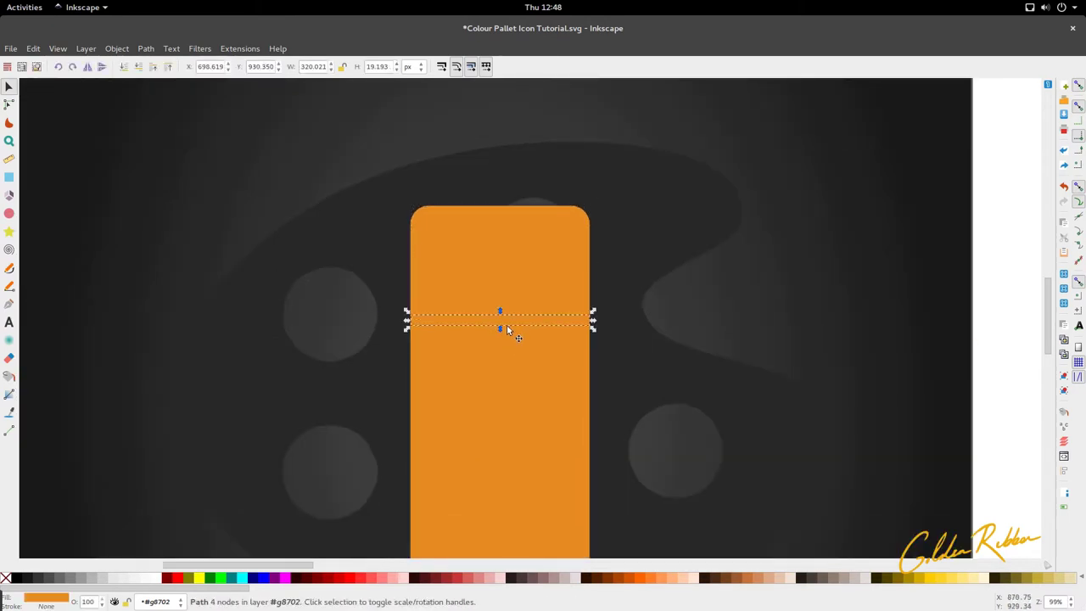
pyautogui.scroll(-2, 501, 361)
pyautogui.scroll(-1, 501, 353)
pyautogui.click(506, 341)
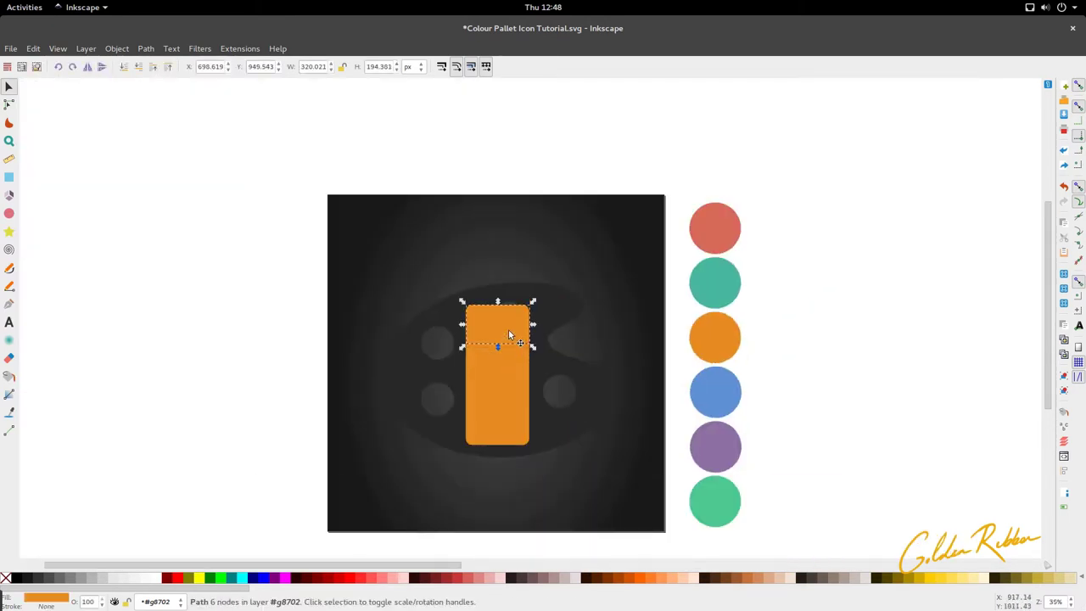
pyautogui.scroll(3, 512, 342)
pyautogui.click(518, 331)
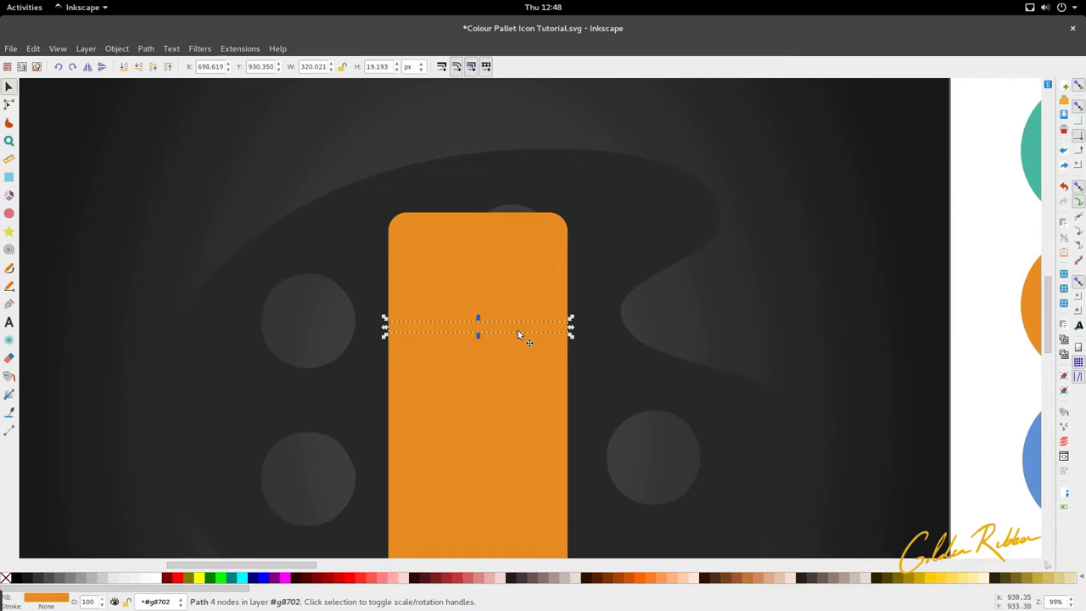
pyautogui.scroll(-2, 461, 274)
# Step: Fill the large lower piece of the divided rectangle with the red sampled from the first colour circle
pyautogui.click(463, 279)
pyautogui.keyDown('shift'); pyautogui.click(468, 335); pyautogui.keyUp('shift')
pyautogui.press('d')
pyautogui.press('s')
pyautogui.click(475, 339)
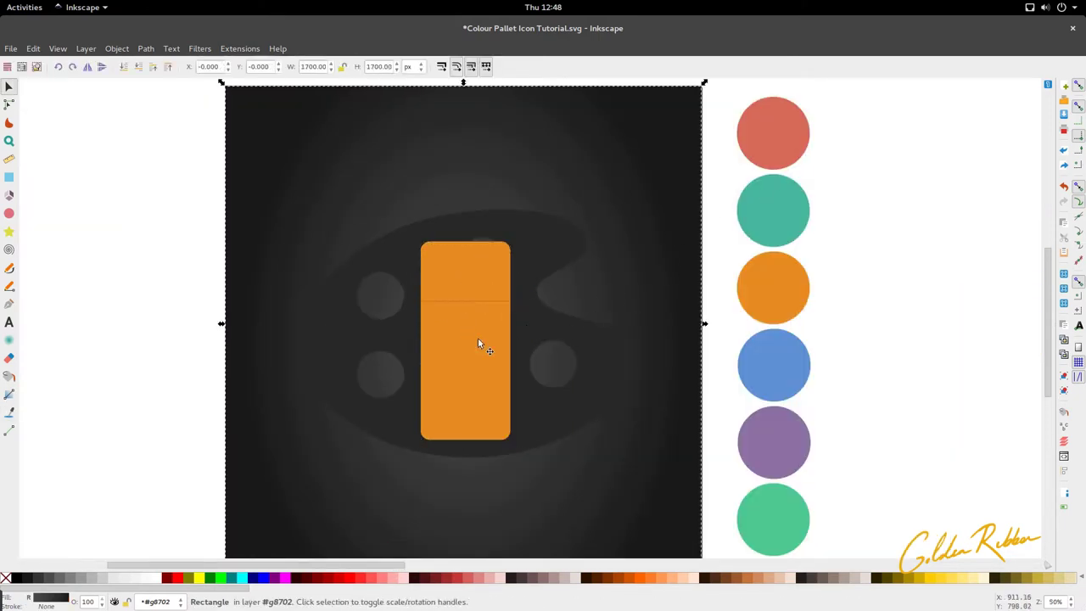
pyautogui.press('d')
pyautogui.click(752, 159)
pyautogui.press('d')
# Step: Fill the top piece of the divided rectangle with light grey (cccccc)
pyautogui.click(495, 255)
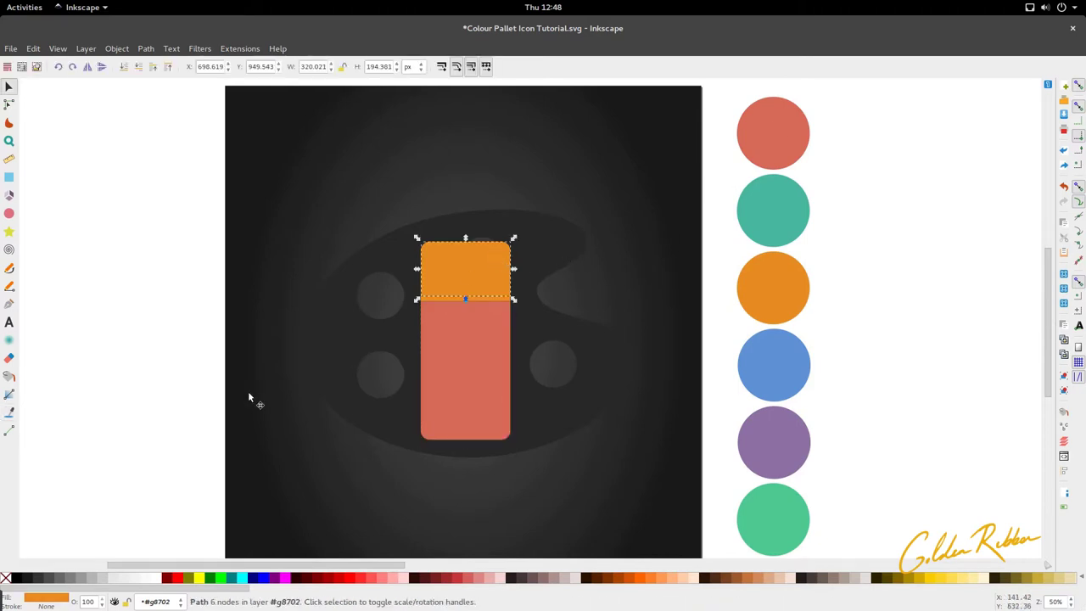
pyautogui.click(98, 579)
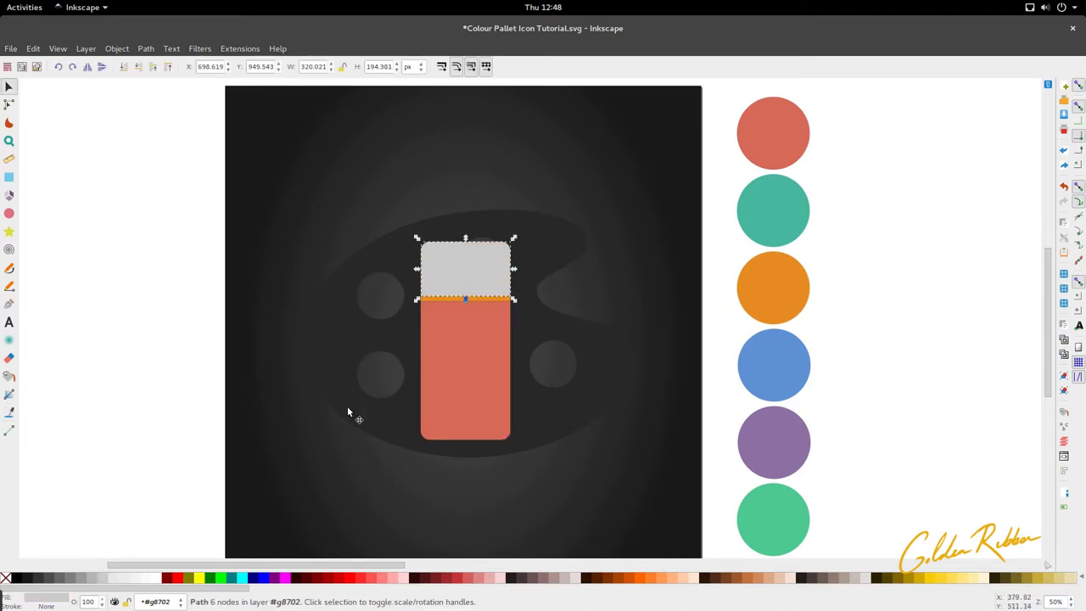
# Step: Fill the thin strip between the two pieces with the red sampled from the lower piece
pyautogui.click(444, 300)
pyautogui.press('d')
pyautogui.click(454, 354)
pyautogui.press('s')
# Step: Darken the thin strip's red fill by reducing its HSL lightness to about 124
pyautogui.scroll(-1, 434, 336)
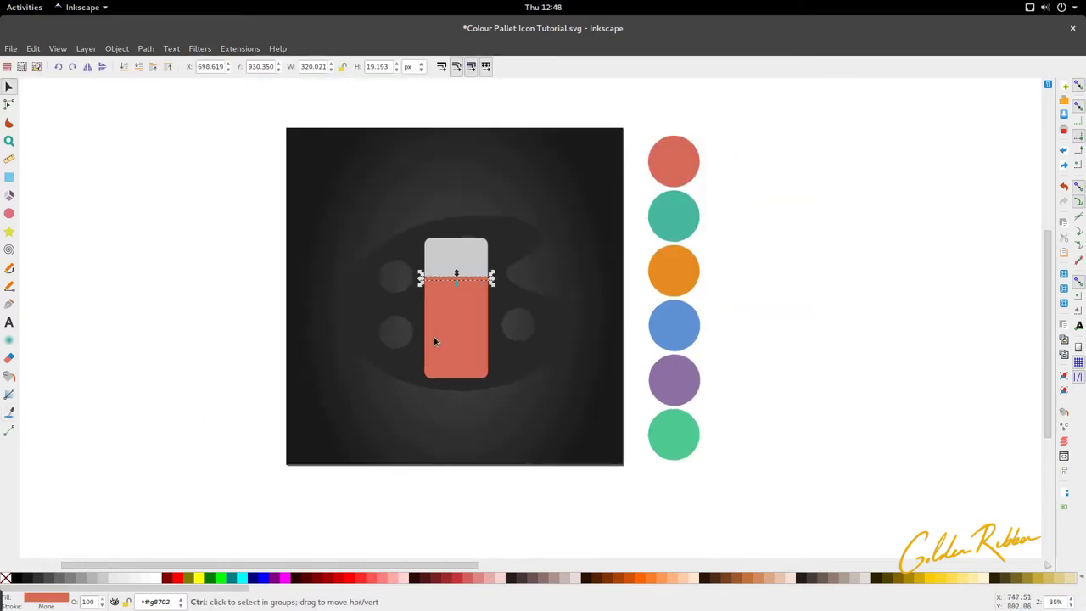
pyautogui.press('ctrl')
pyautogui.click(117, 48)
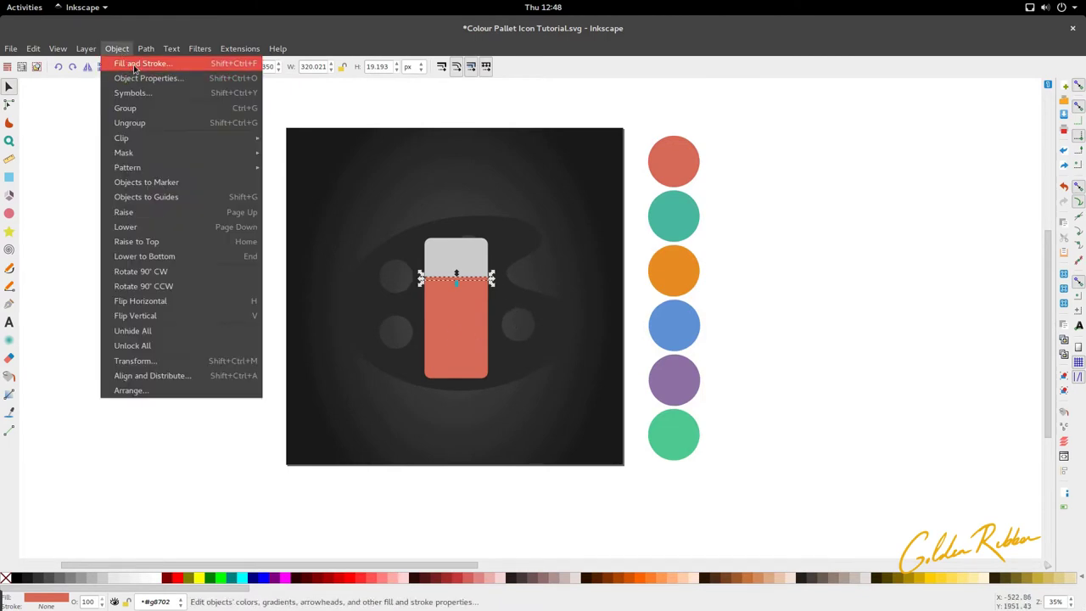
pyautogui.click(140, 65)
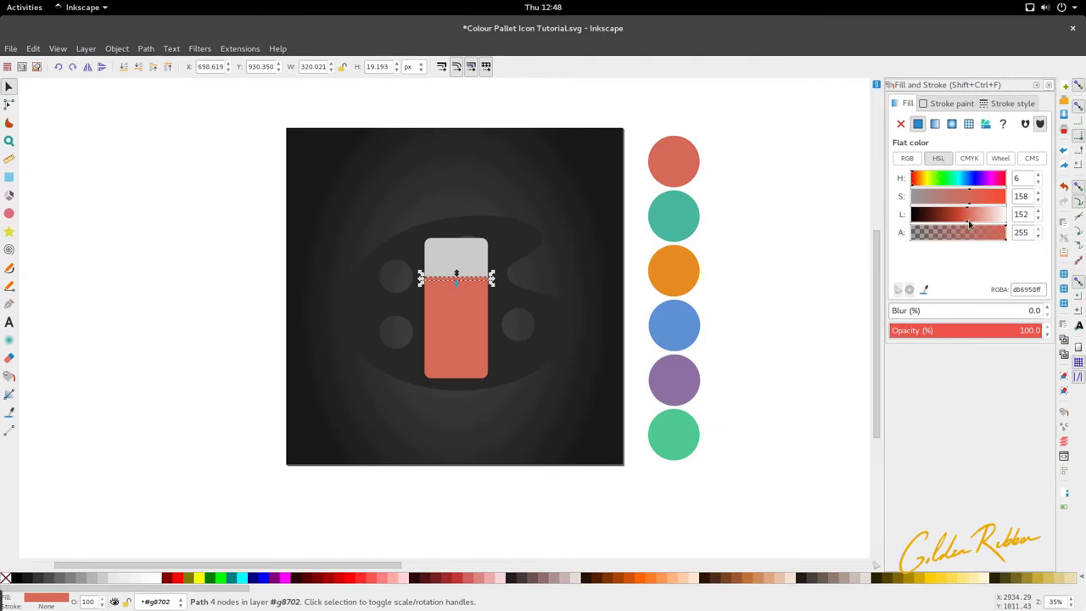
pyautogui.moveTo(969, 223); pyautogui.dragTo(957, 223)
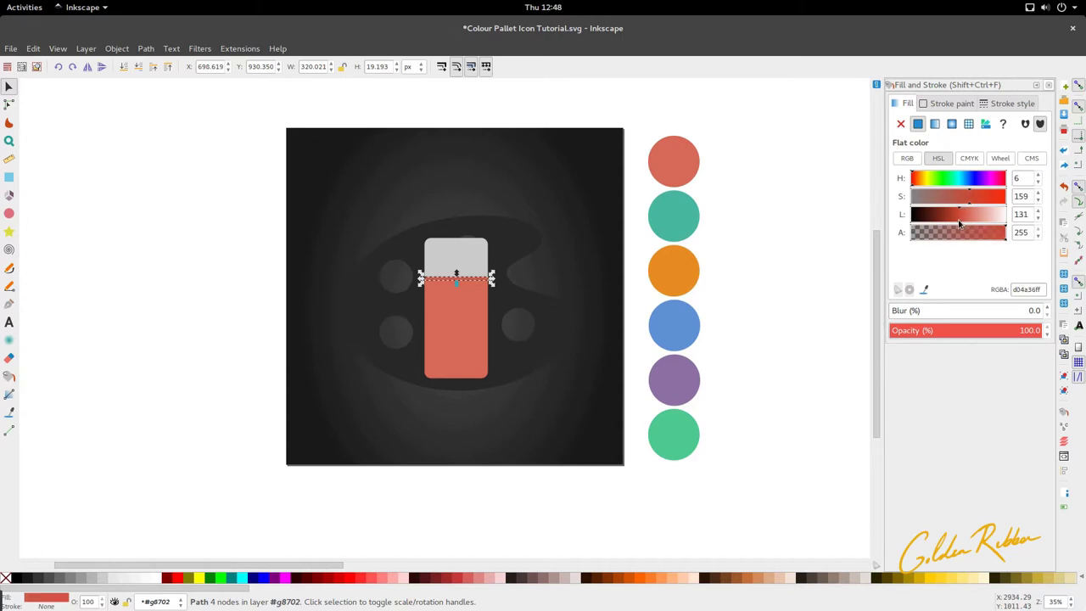
pyautogui.click(852, 298)
# Step: Examine the darkened strip and the red and light grey pieces around it at different zoom levels
pyautogui.scroll(5, 461, 278)
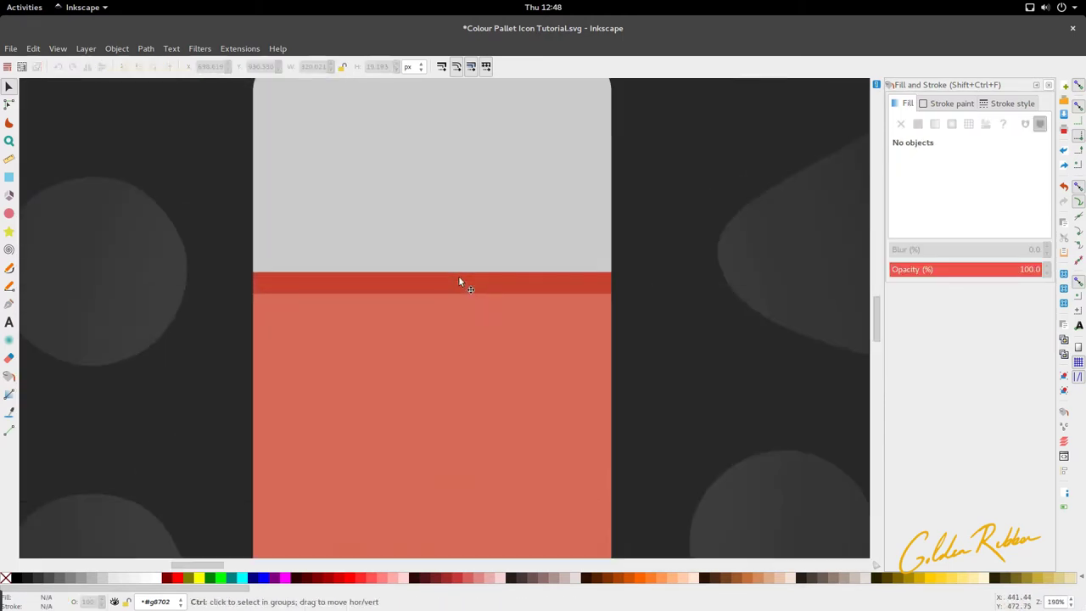
pyautogui.scroll(5, 464, 280)
pyautogui.scroll(-10, 466, 282)
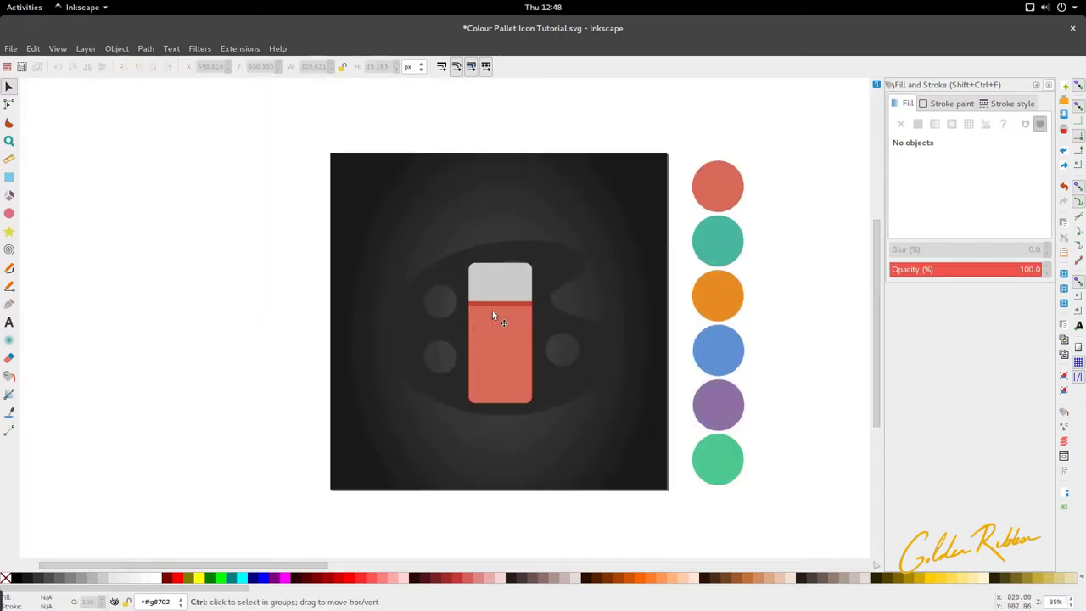
pyautogui.scroll(8, 495, 311)
pyautogui.scroll(-3, 520, 297)
pyautogui.click(527, 354)
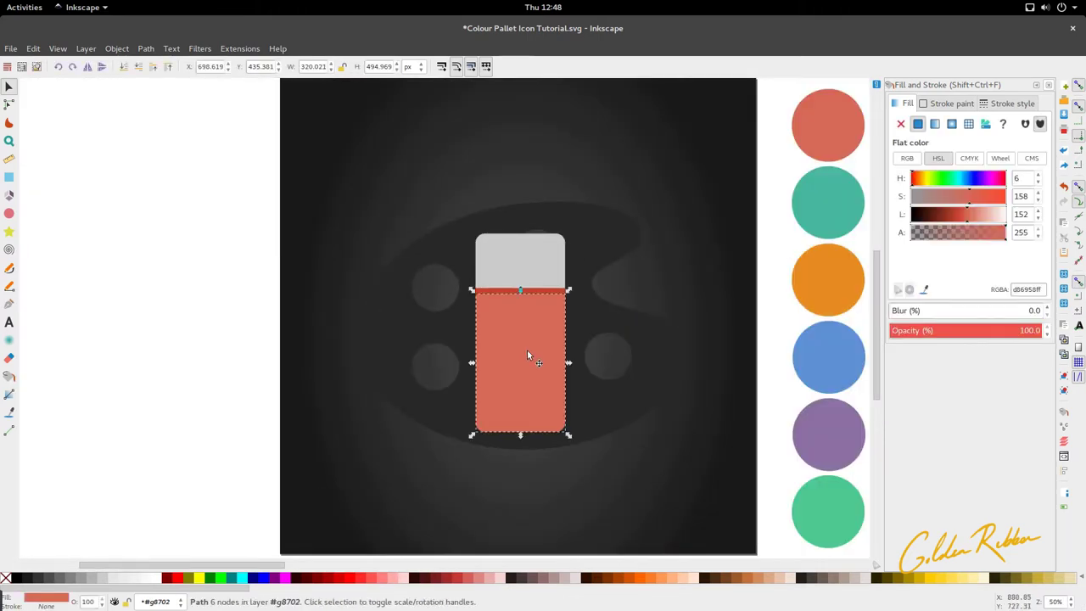
pyautogui.scroll(3, 507, 255)
pyautogui.click(512, 269)
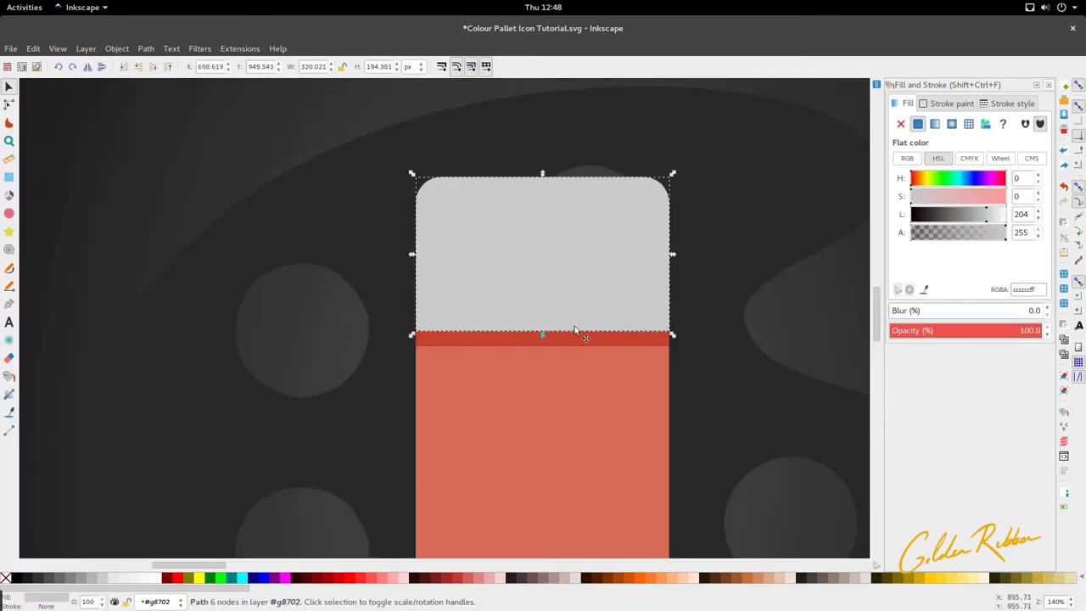
# Step: Draw a dark red circle about 130 px across near the middle of the light grey top piece
pyautogui.press('e')
pyautogui.moveTo(537, 247)
pyautogui.mouseDown()
pyautogui.moveTo(589, 299)
pyautogui.moveTo(577, 293)
pyautogui.mouseUp()
pyautogui.press('s')
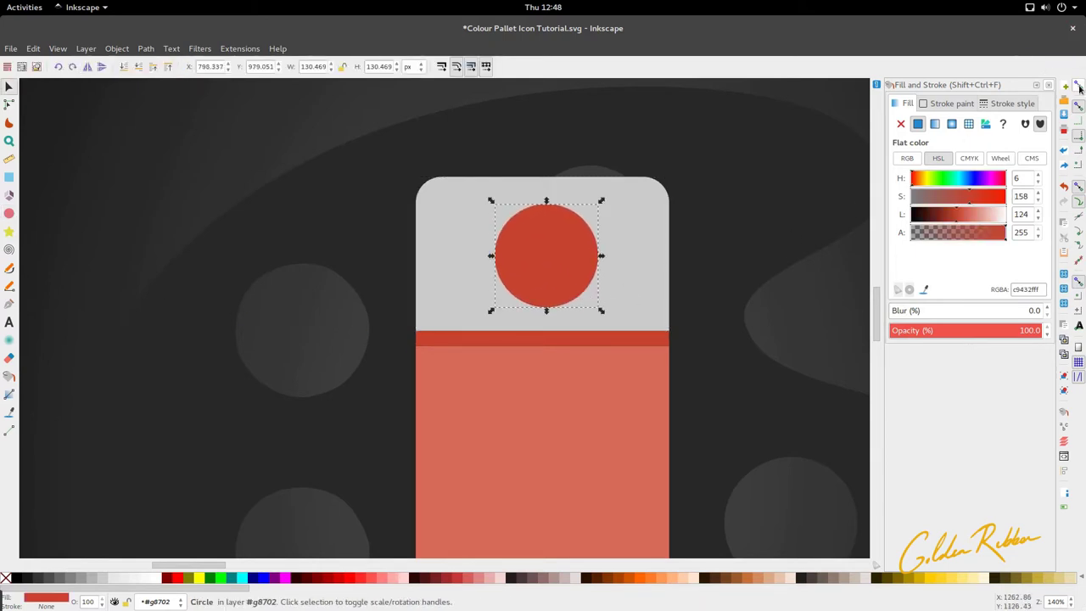
# Step: Centre the dark red circle horizontally and vertically on the light grey piece, aligning relative to the last selected object
pyautogui.keyDown('shift'); pyautogui.click(652, 297); pyautogui.keyUp('shift')
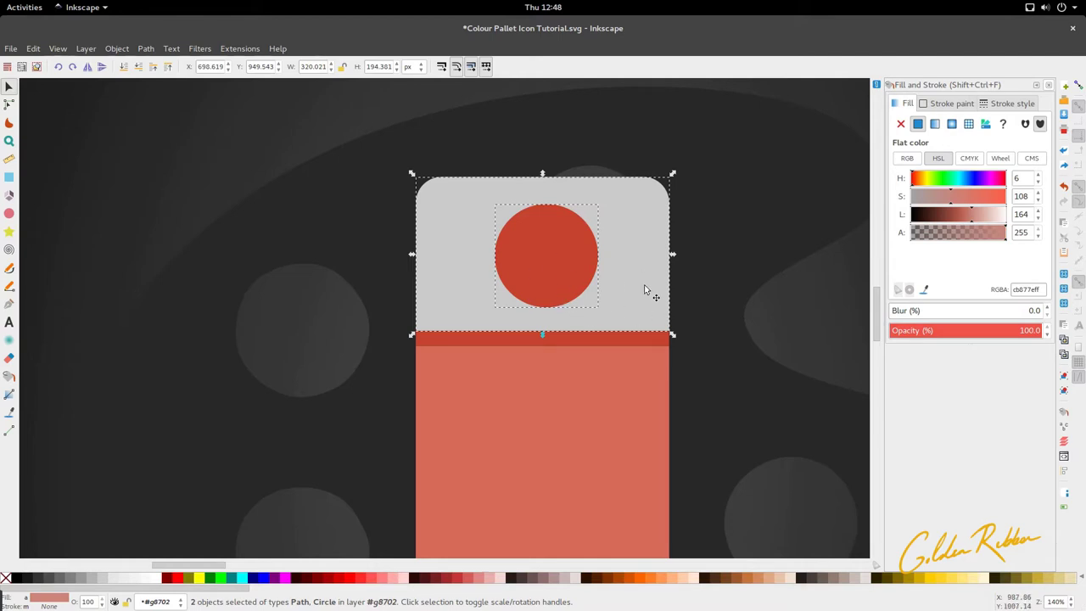
pyautogui.click(140, 48)
pyautogui.click(142, 48)
pyautogui.click(117, 48)
pyautogui.click(167, 378)
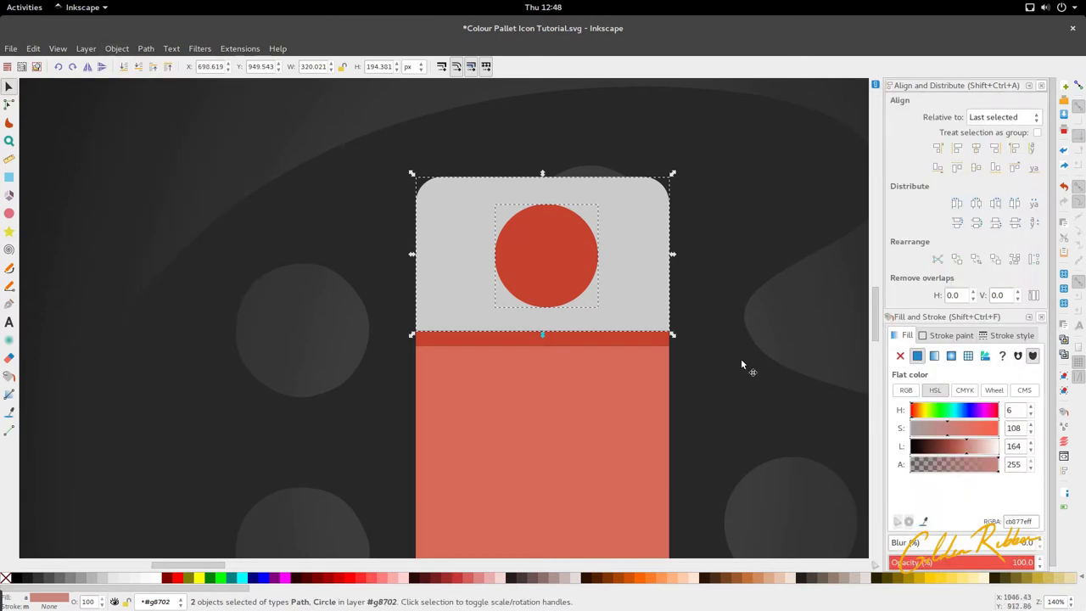
pyautogui.click(976, 149)
pyautogui.click(976, 167)
pyautogui.click(774, 325)
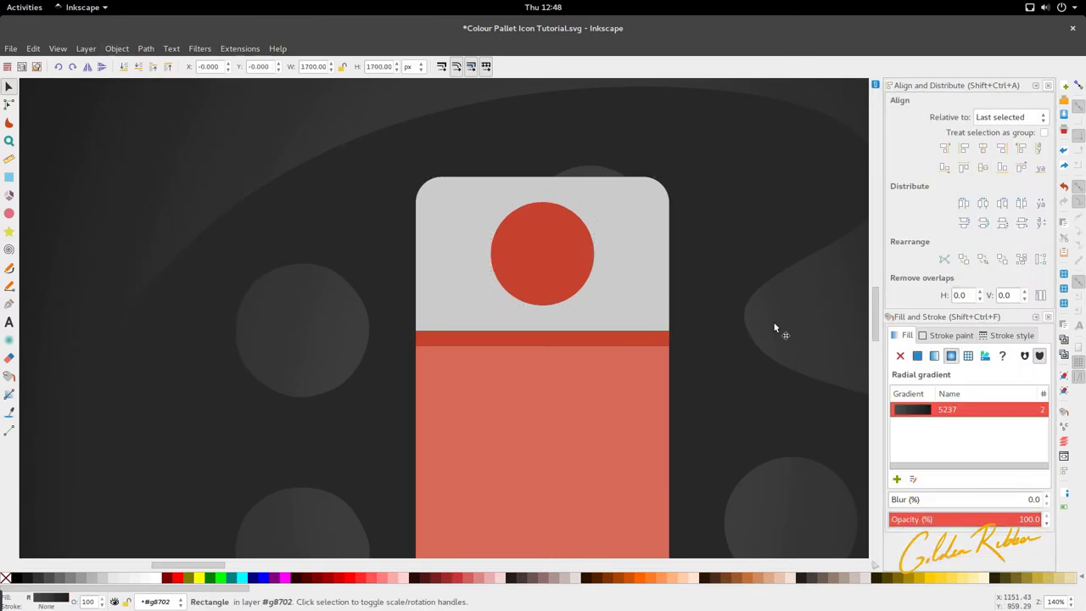
# Step: Duplicate the dark red circle and shrink the copy about its centre to a little over half the size
pyautogui.scroll(-1, 641, 214)
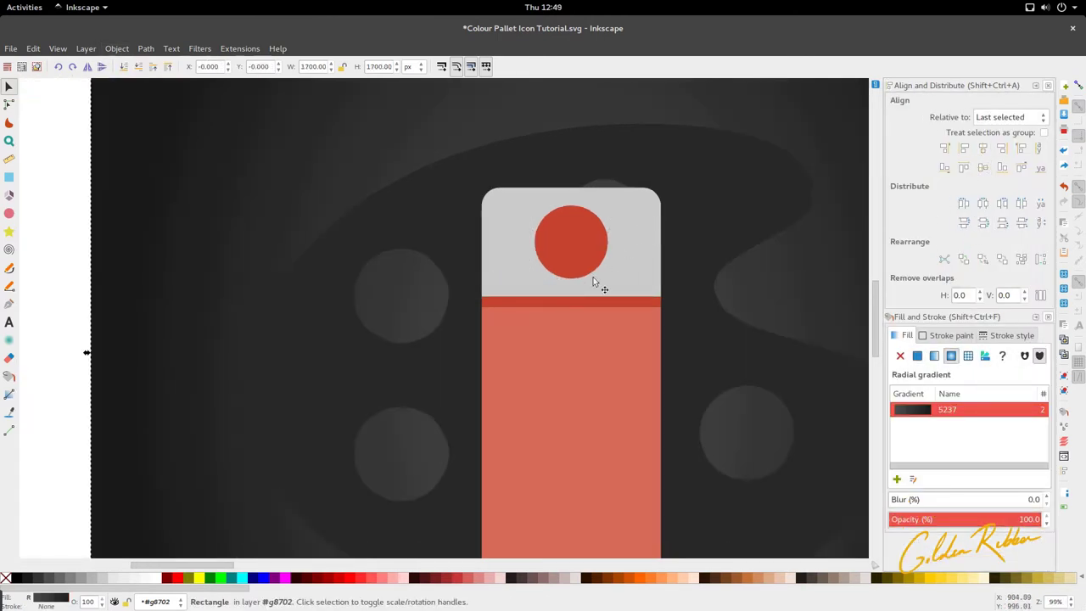
pyautogui.scroll(-3, 580, 259)
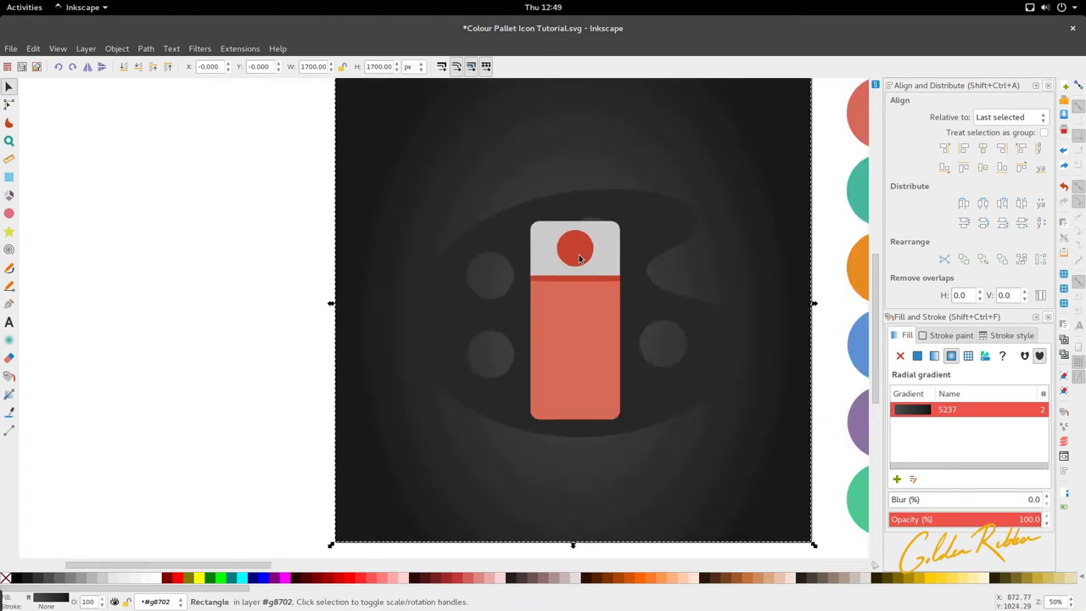
pyautogui.scroll(4, 579, 255)
pyautogui.click(587, 263)
pyautogui.hotkey('ctrl', 'd')
pyautogui.moveTo(624, 302); pyautogui.dragTo(597, 288)
pyautogui.scroll(-2, 598, 291)
# Step: Fill the smaller inner circle with the light grey sampled from the top piece to form a ring
pyautogui.press('d')
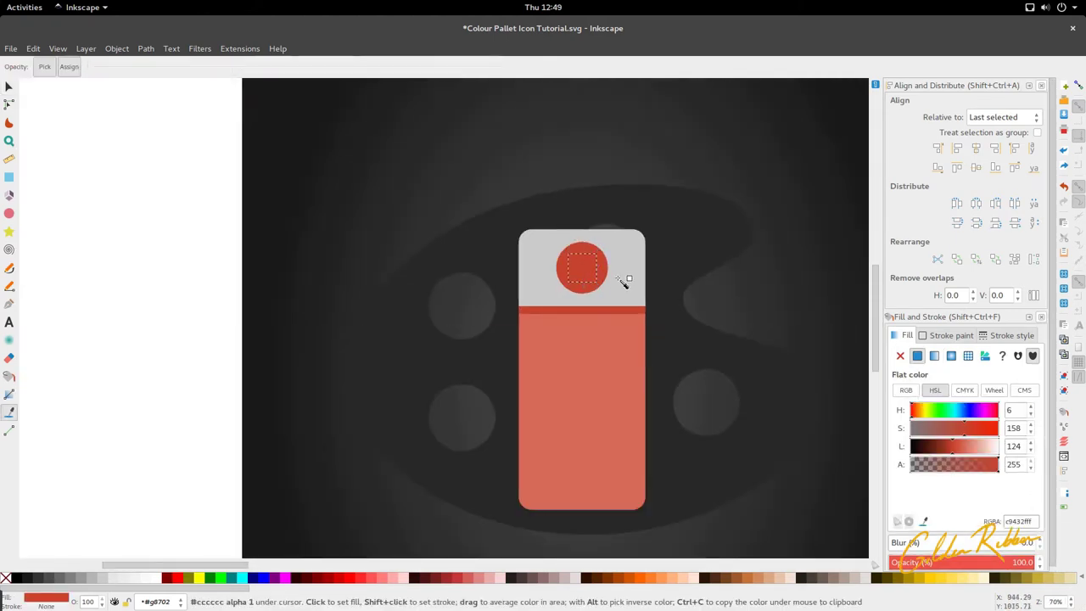
pyautogui.click(628, 284)
pyautogui.press('s')
# Step: Scale all five card pieces down together about their centre to about 263 px wide and 582 px high
pyautogui.keyDown('ctrl'); pyautogui.click(597, 337); pyautogui.keyUp('ctrl')
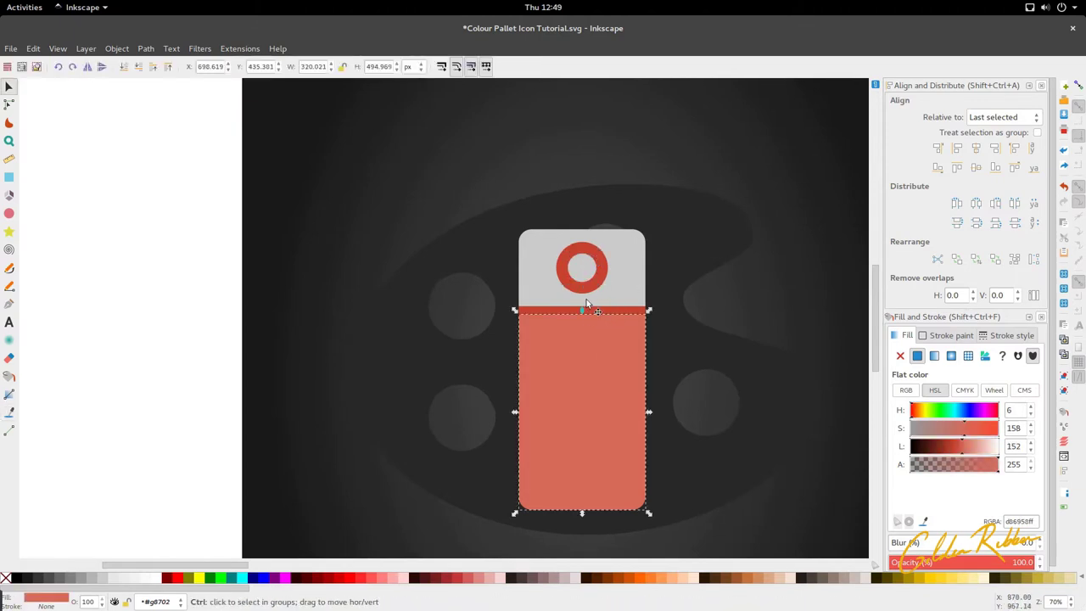
pyautogui.scroll(-2, 587, 299)
pyautogui.click(369, 395)
pyautogui.moveTo(385, 423); pyautogui.dragTo(620, 264)
pyautogui.moveTo(621, 412); pyautogui.dragTo(609, 412)
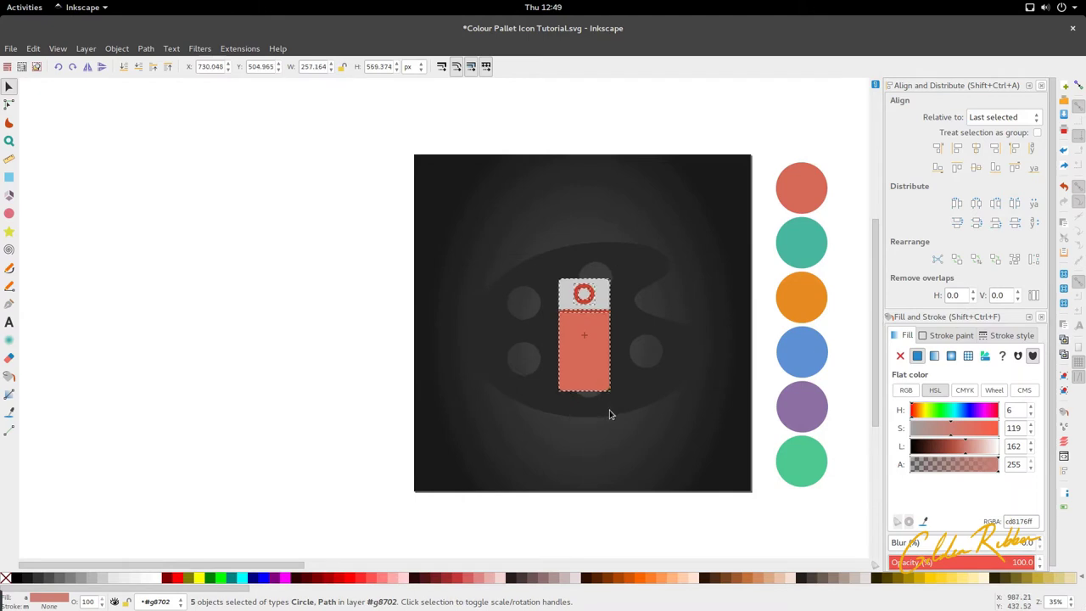
pyautogui.press('Escape')
# Step: Scale both circles of the ring down together about their centre to about 96 px across
pyautogui.scroll(2, 583, 291)
pyautogui.click(577, 282)
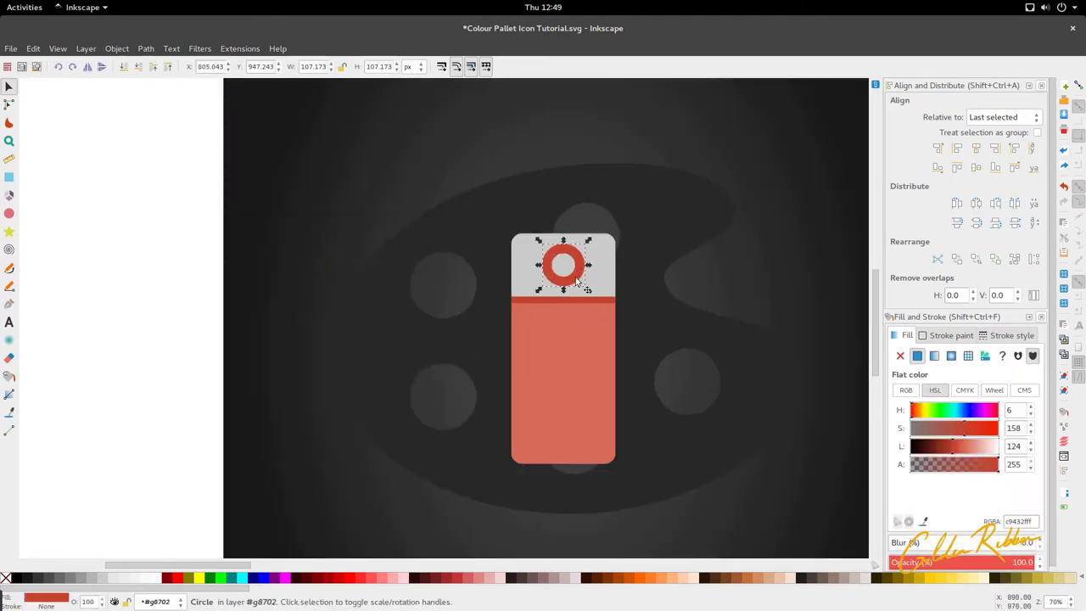
pyautogui.keyDown('shift'); pyautogui.click(570, 270); pyautogui.keyUp('shift')
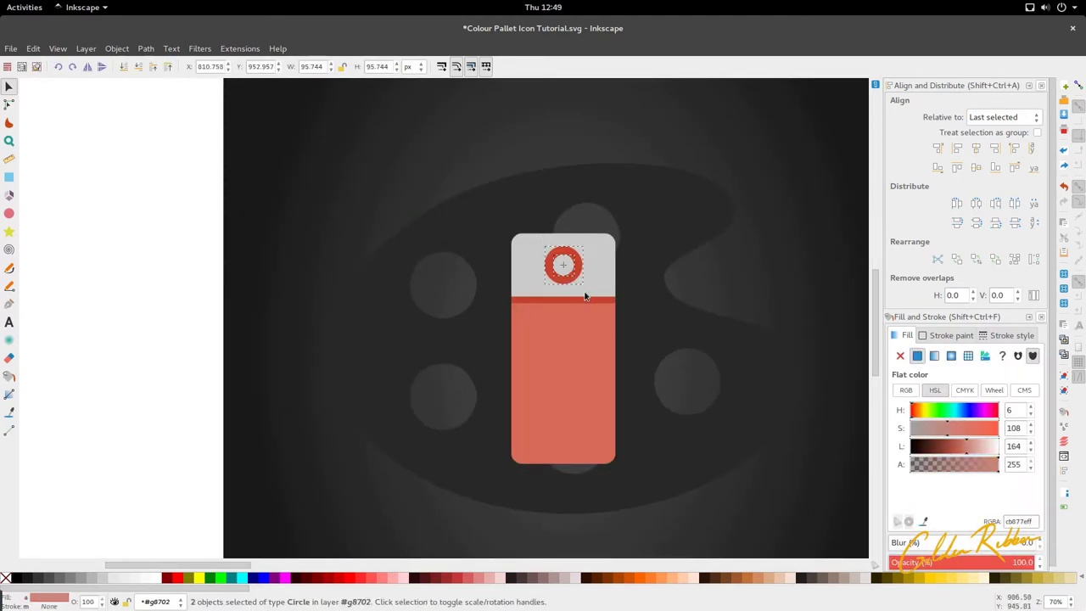
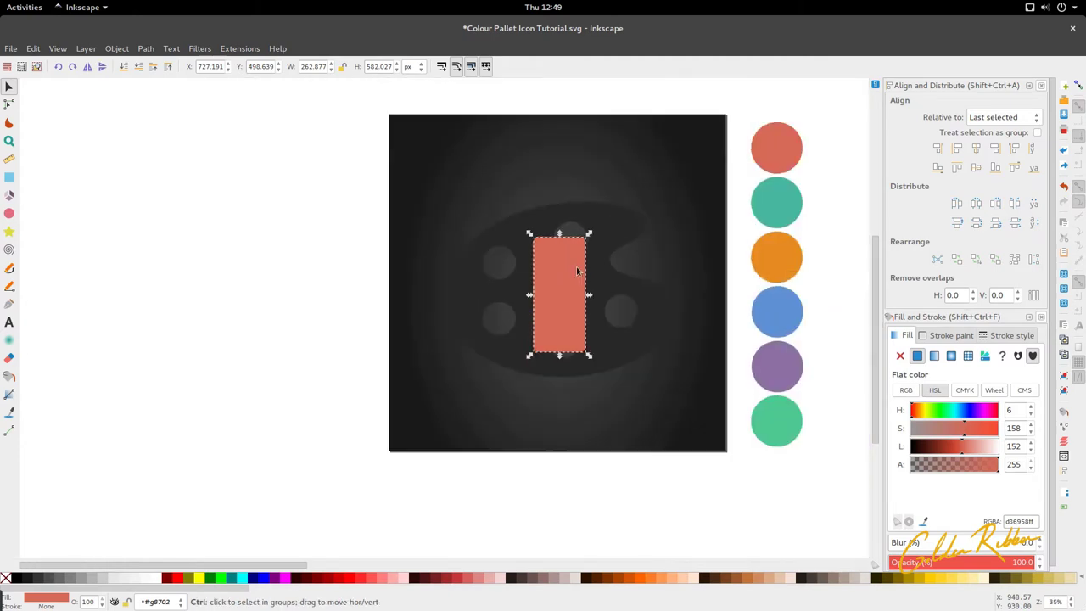
# Step: Fill the red card silhouette with the dark grey (292929) sampled from the palette shape
pyautogui.press('d')
pyautogui.click(623, 291)
pyautogui.press('s')
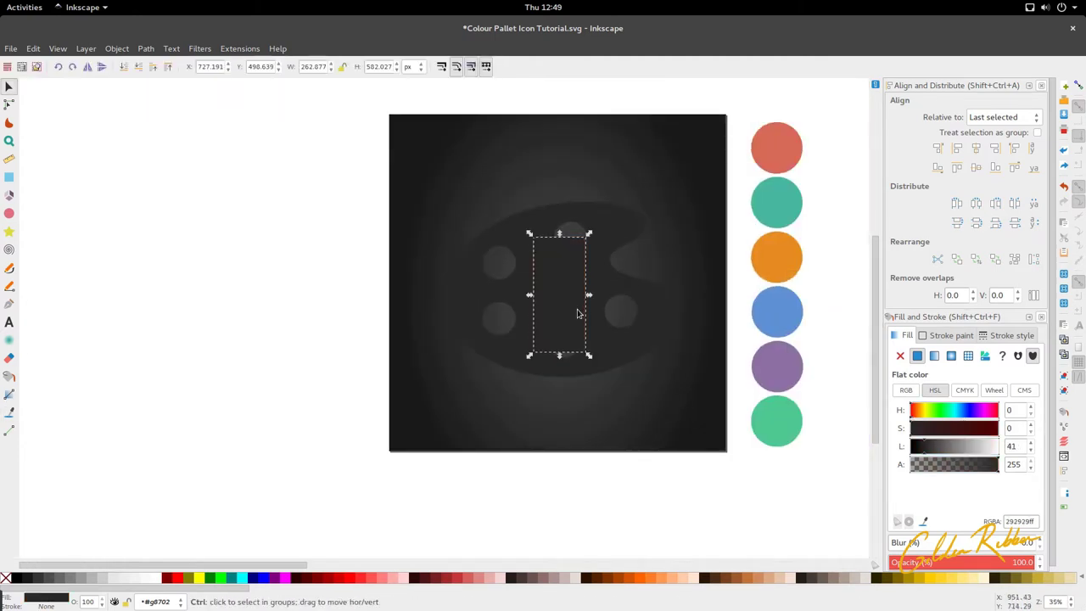
# Step: Shift the dark card silhouette about 17 px to the left, exposing a sliver of the red silhouette beneath
pyautogui.scroll(2, 582, 310)
pyautogui.moveTo(574, 305); pyautogui.dragTo(573, 305)
pyautogui.scroll(3, 593, 197)
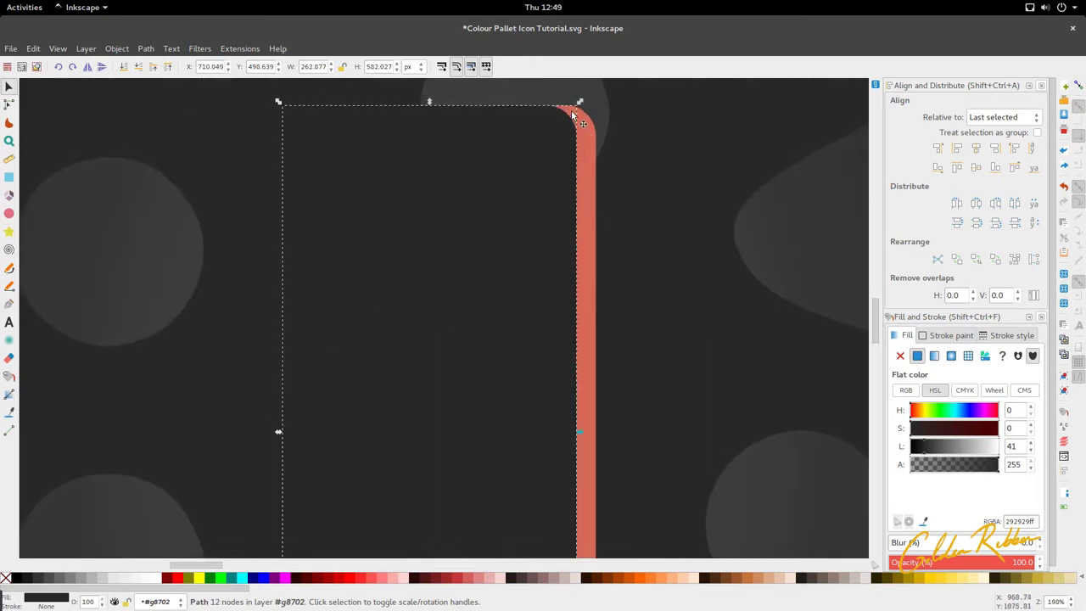
pyautogui.scroll(-3, 595, 257)
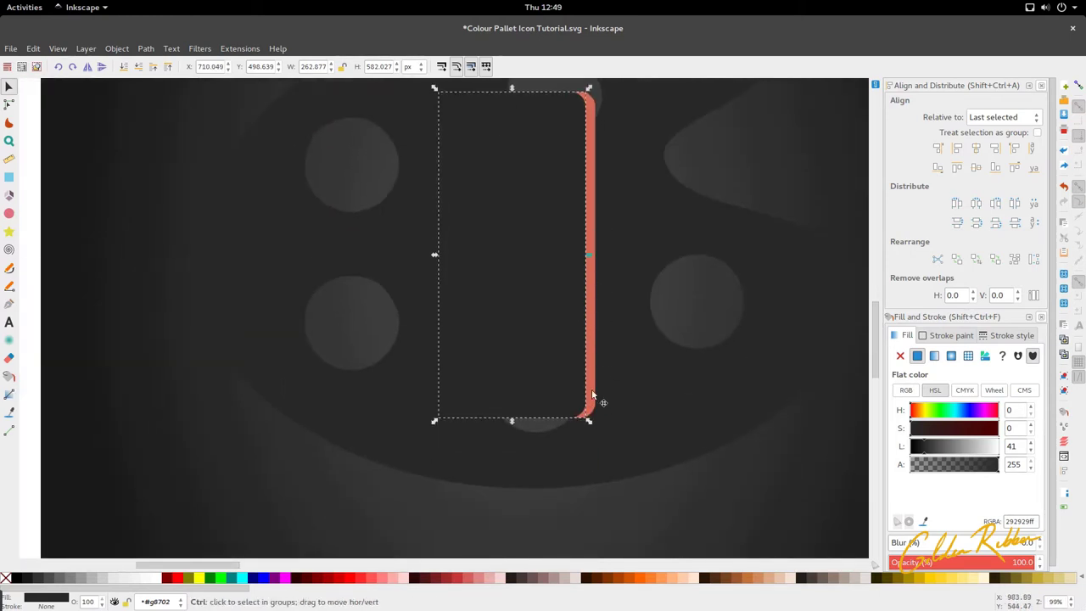
pyautogui.scroll(3, 595, 389)
# Step: Subtract the shifted dark silhouette from the red silhouette with Difference, keeping only the sliver along the right edge
pyautogui.keyDown('shift'); pyautogui.click(596, 300); pyautogui.keyUp('shift')
pyautogui.scroll(-4, 594, 284)
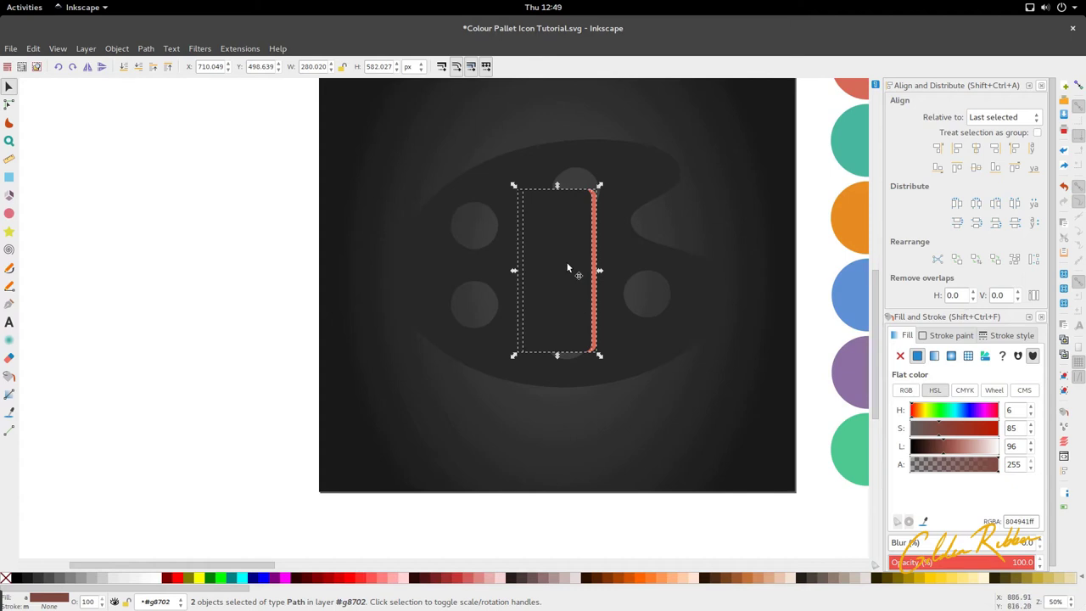
pyautogui.click(146, 48)
pyautogui.click(185, 158)
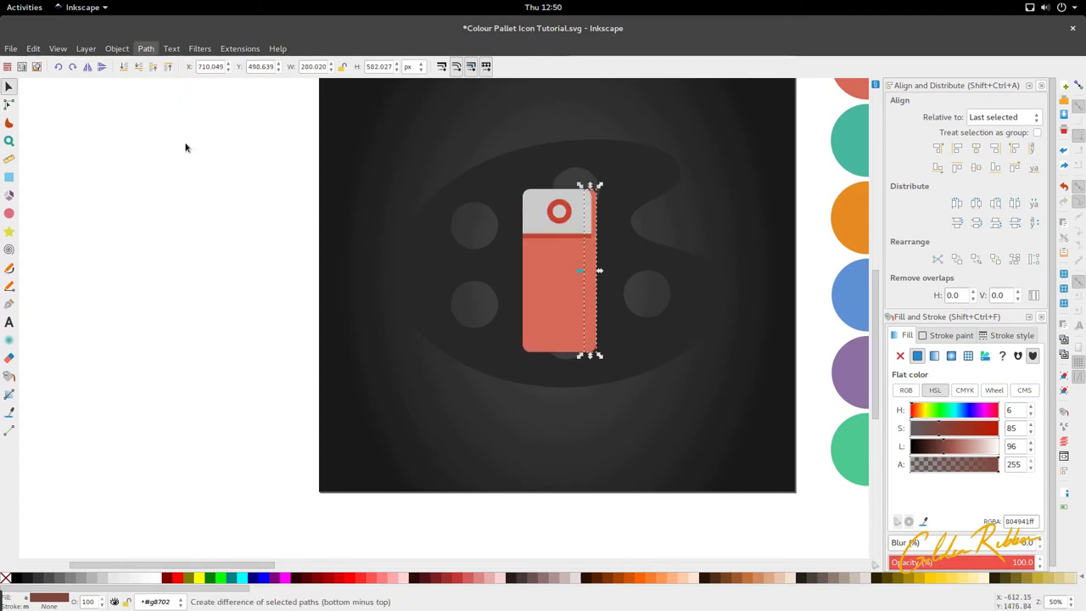
# Step: Fill the remaining sliver beside the card with the near-black (1a1a1a) sampled from the background square's corner
pyautogui.click(574, 293)
pyautogui.click(600, 299)
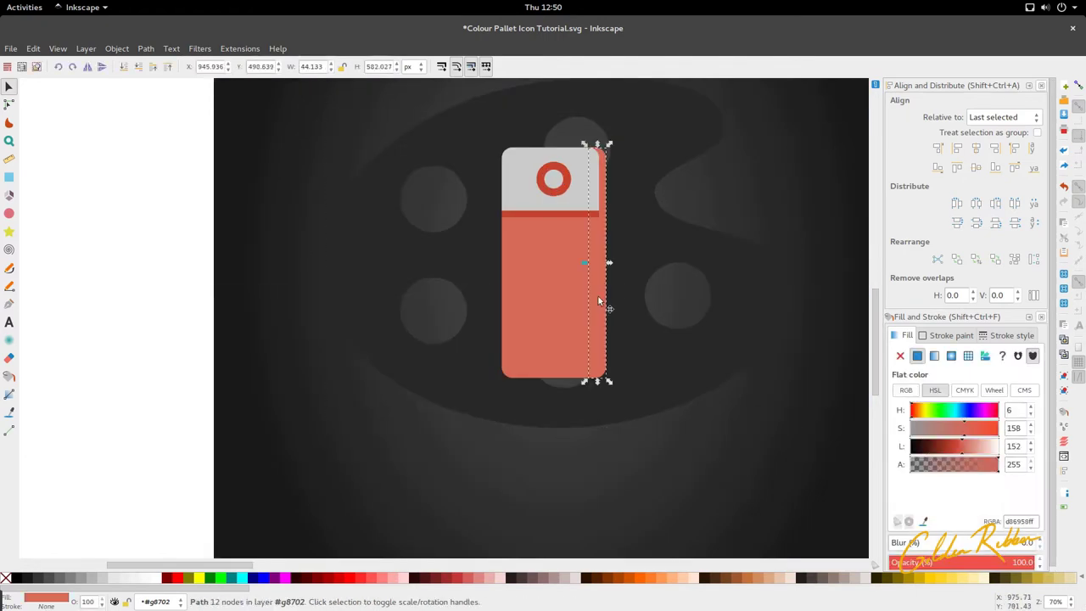
pyautogui.press('-')
pyautogui.press('-')
pyautogui.press('d')
pyautogui.click(407, 103)
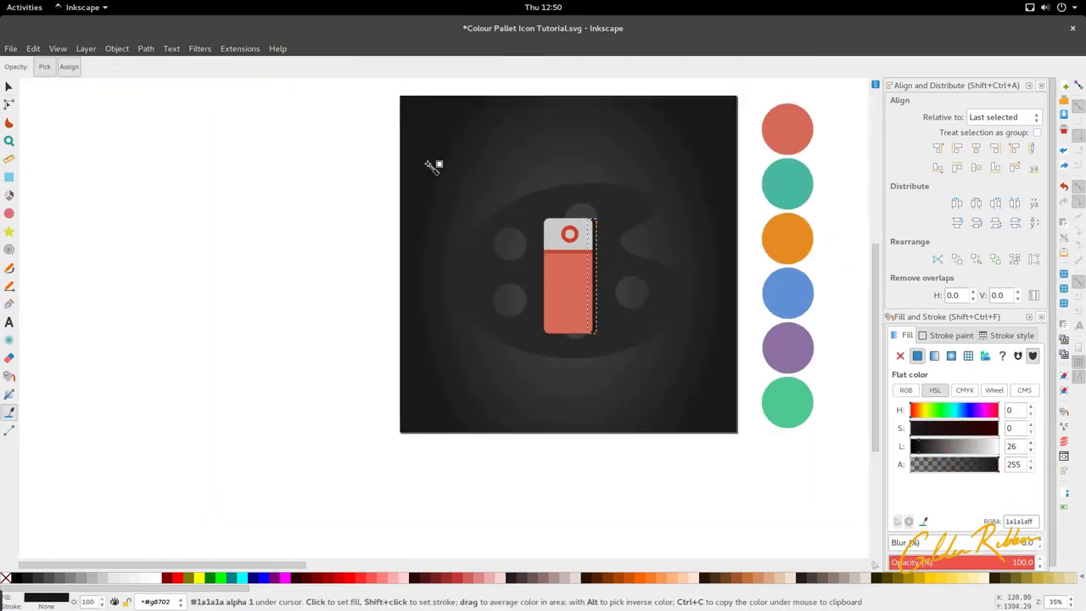
pyautogui.scroll(-3, 475, 213)
pyautogui.hscroll(4, 480, 213)
pyautogui.scroll(4, 464, 328)
pyautogui.scroll(3, 465, 328)
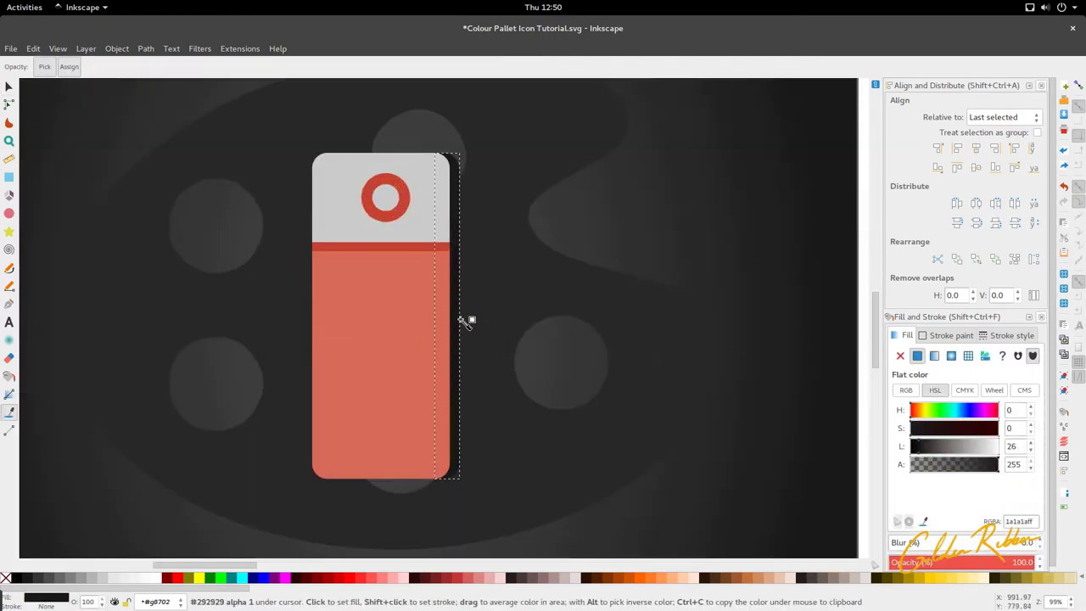
pyautogui.press('s')
pyautogui.scroll(-1, 472, 297)
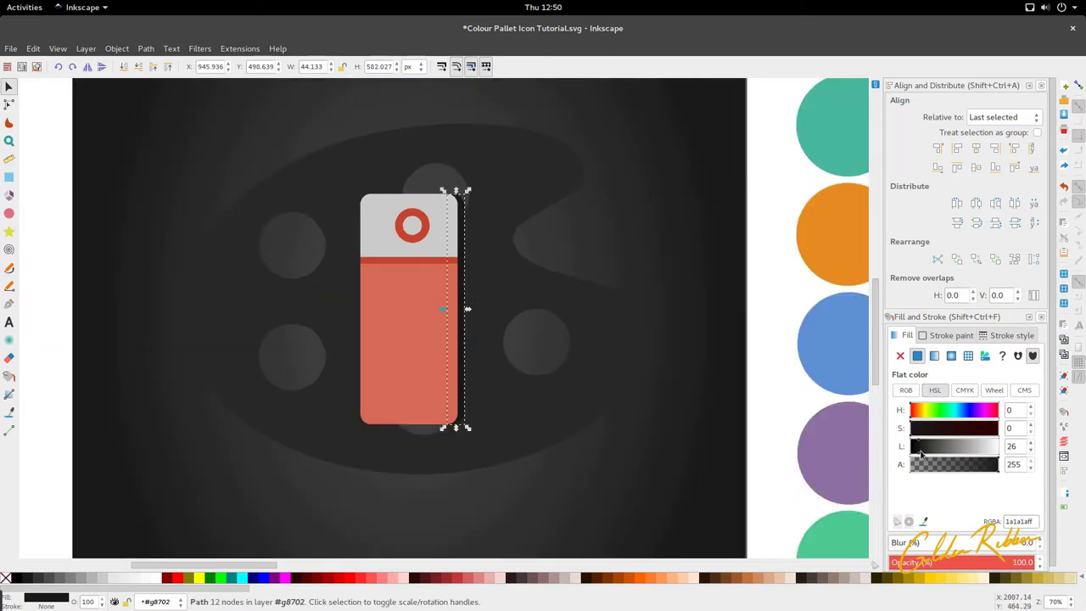
# Step: Set the near-black sliver along the card's right edge to 30% opacity and deselect it
pyautogui.scroll(-1, 767, 415)
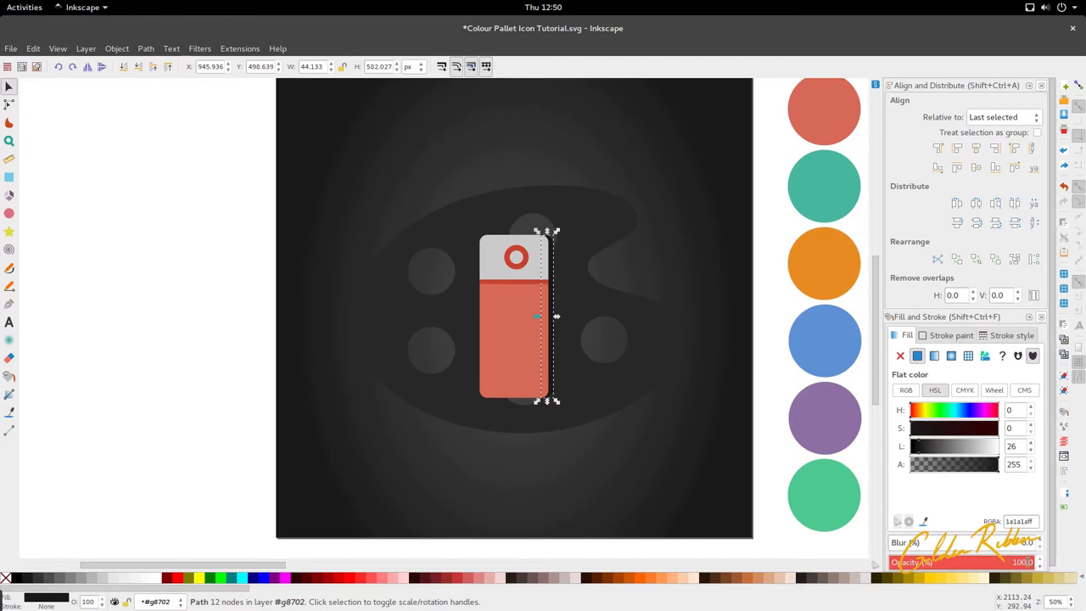
pyautogui.click(1031, 562)
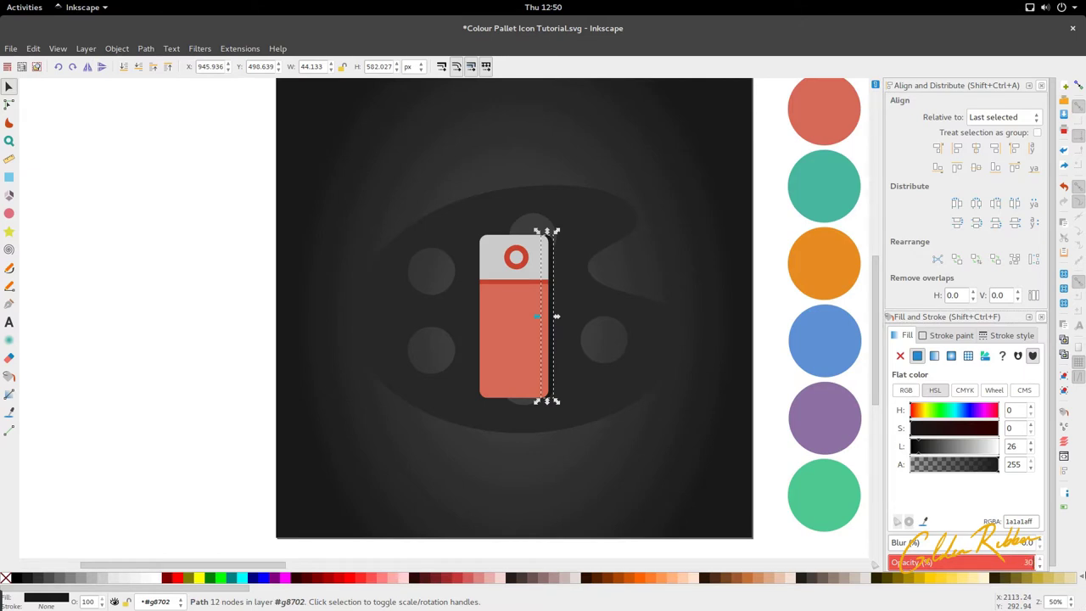
pyautogui.press('Return')
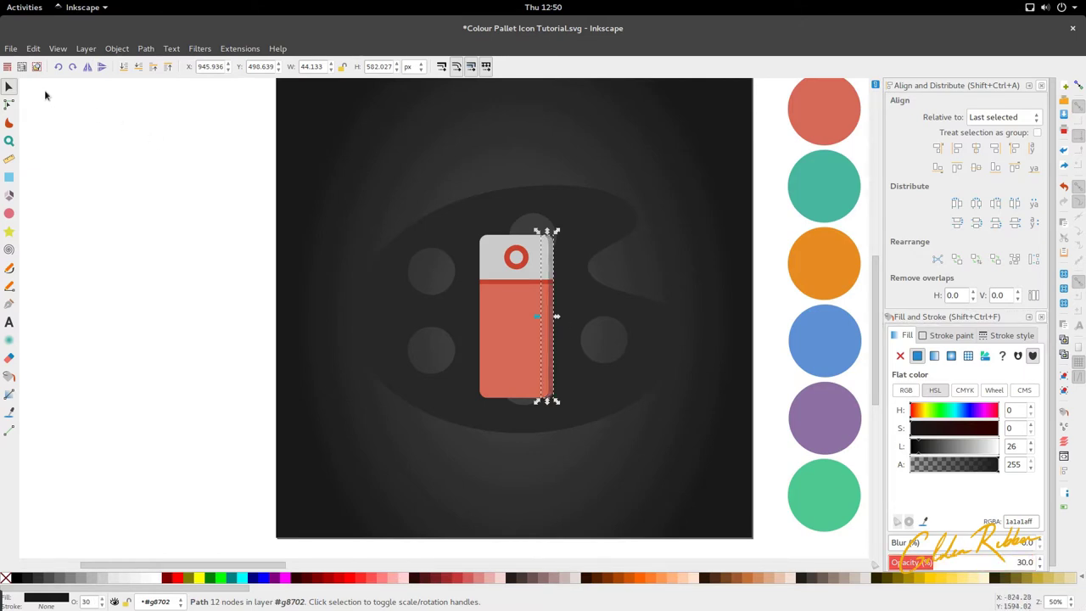
pyautogui.press('Escape')
# Step: Duplicate the card's red body, stripe and light grey top together, and shift the copies about 15 px to the right
pyautogui.scroll(1, 544, 346)
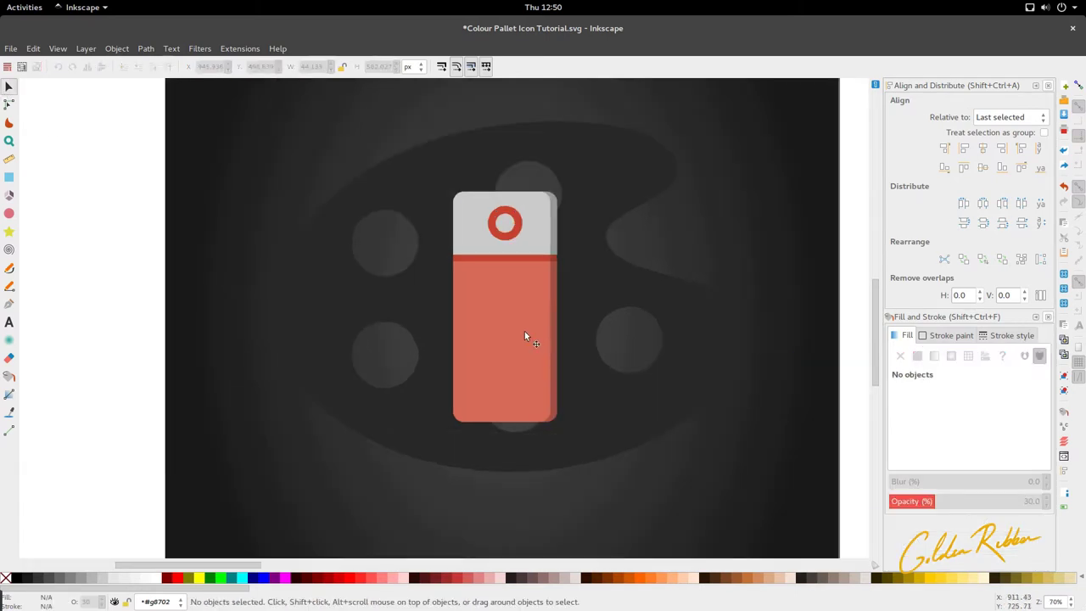
pyautogui.scroll(1, 525, 331)
pyautogui.click(523, 321)
pyautogui.keyDown('shift'); pyautogui.click(524, 228); pyautogui.keyUp('shift')
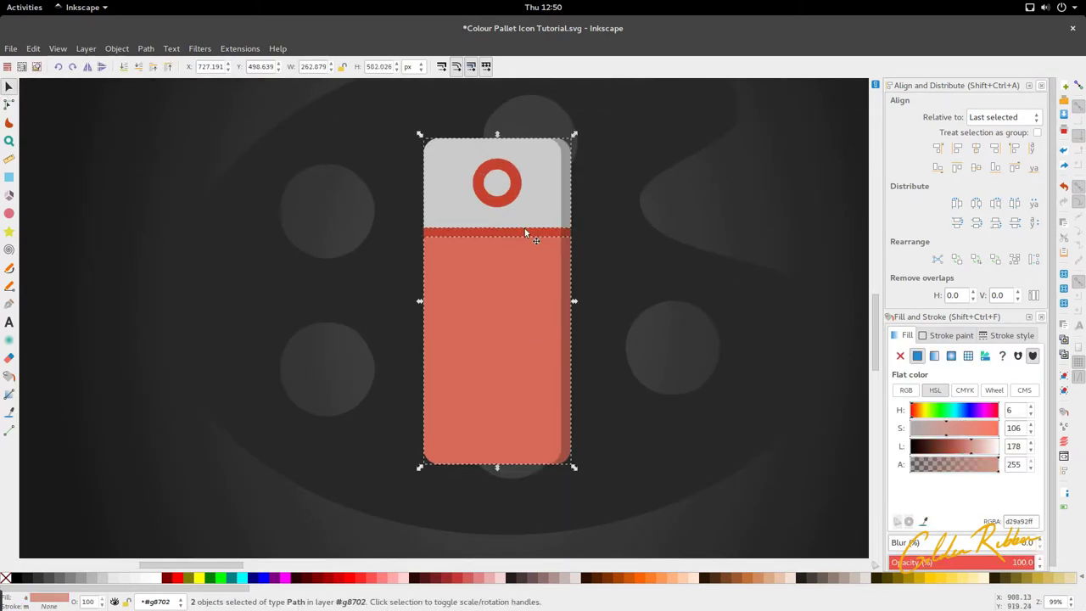
pyautogui.keyDown('shift'); pyautogui.click(527, 233); pyautogui.keyUp('shift')
pyautogui.hotkey('ctrl', 'd')
pyautogui.moveTo(528, 261); pyautogui.dragTo(539, 265)
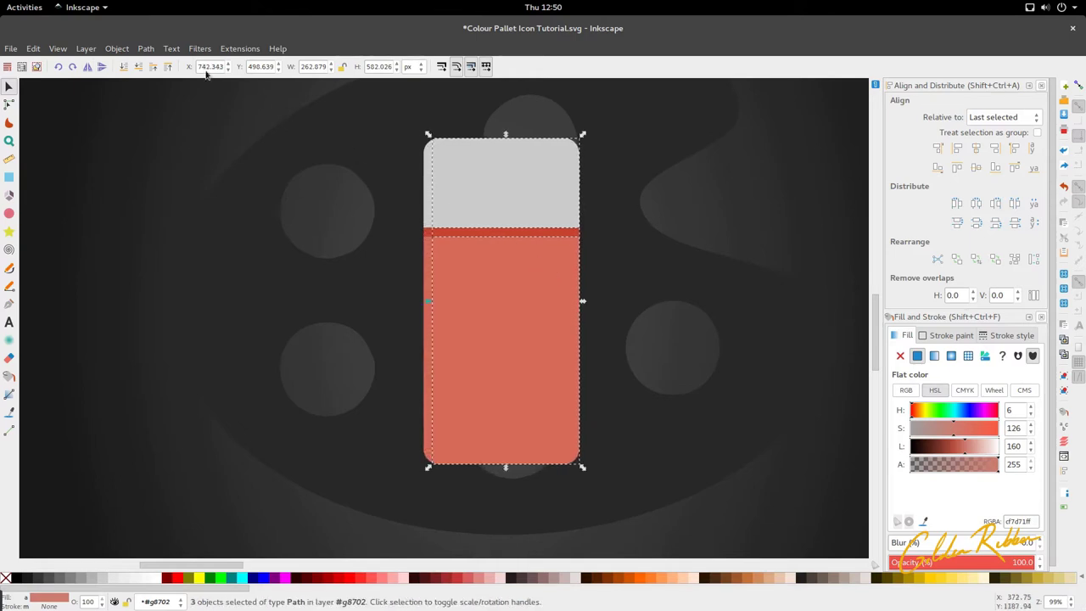
# Step: Merge the three shifted copies into a single card silhouette with Union
pyautogui.click(127, 49)
pyautogui.click(170, 122)
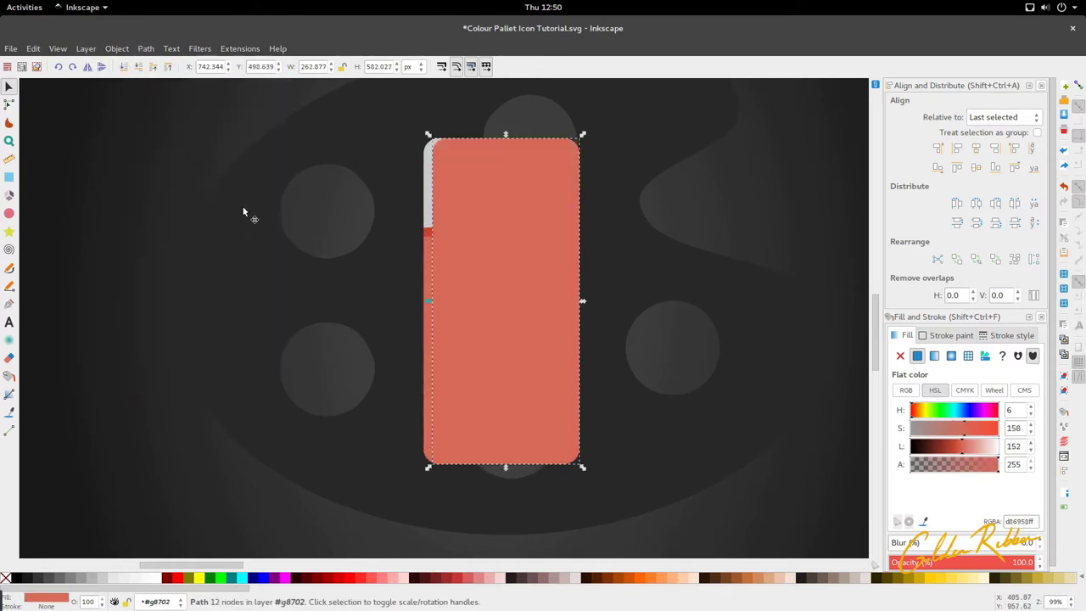
pyautogui.click(460, 260)
# Step: Set the merged silhouette's opacity to 15% and its fill lightness to 0 for a translucent black
pyautogui.scroll(-3, 521, 259)
pyautogui.press('d')
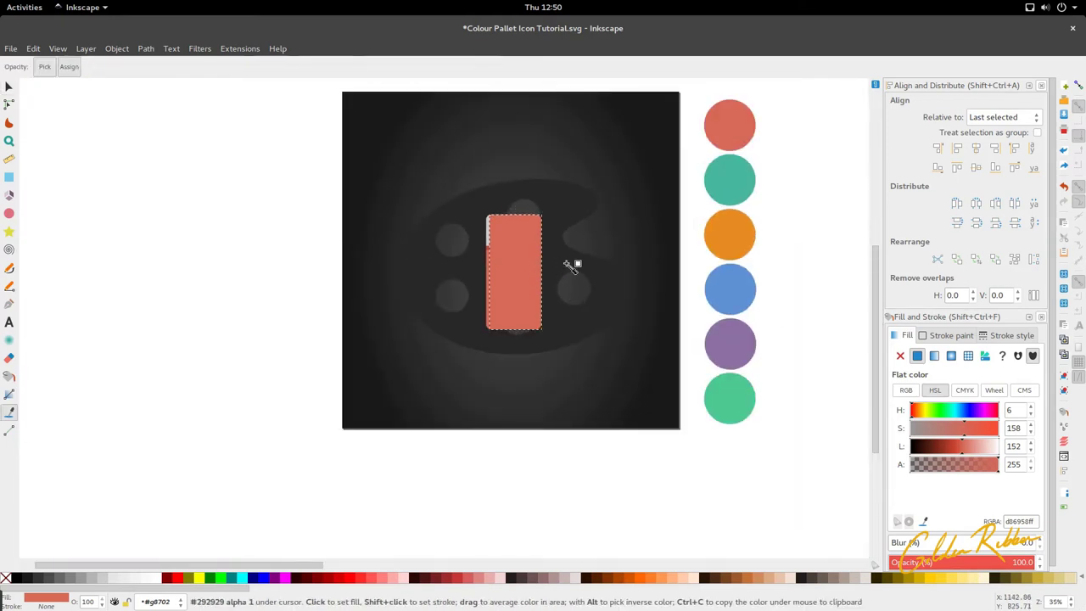
pyautogui.scroll(2, 547, 265)
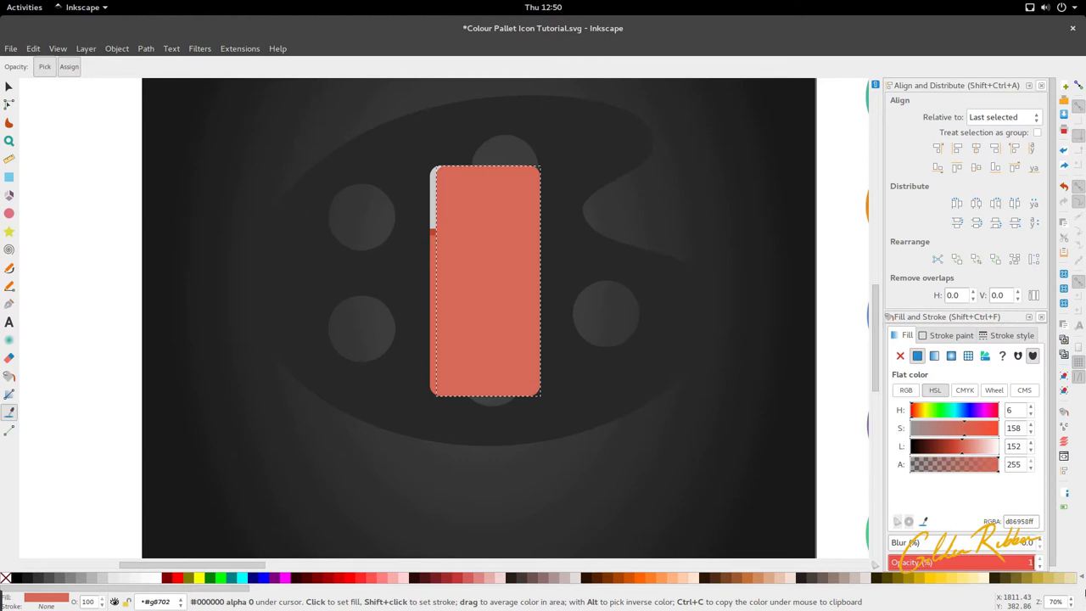
pyautogui.press('Return')
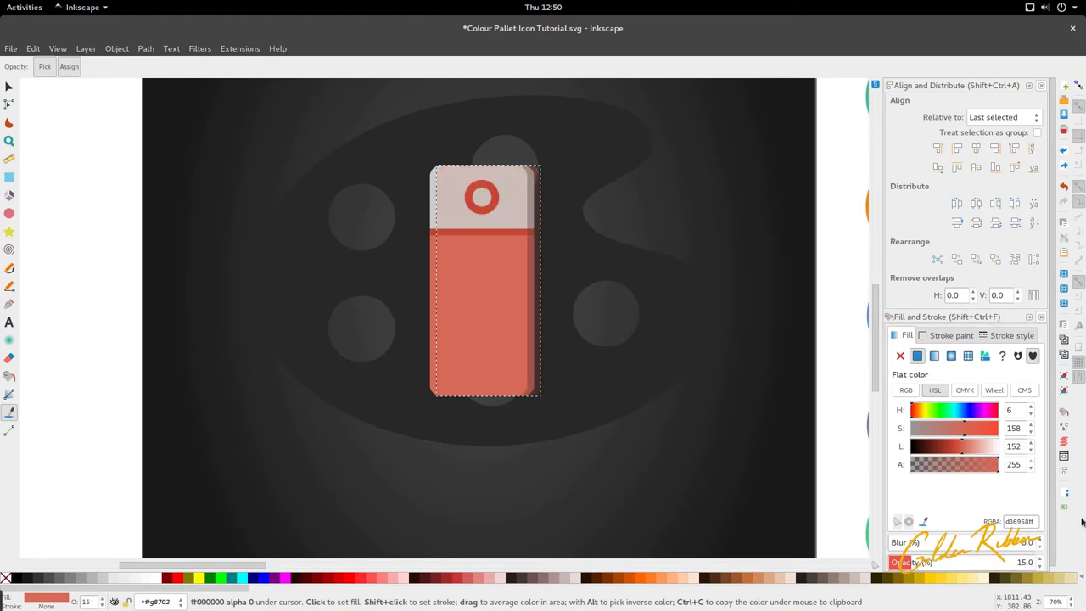
pyautogui.moveTo(960, 453); pyautogui.dragTo(908, 448)
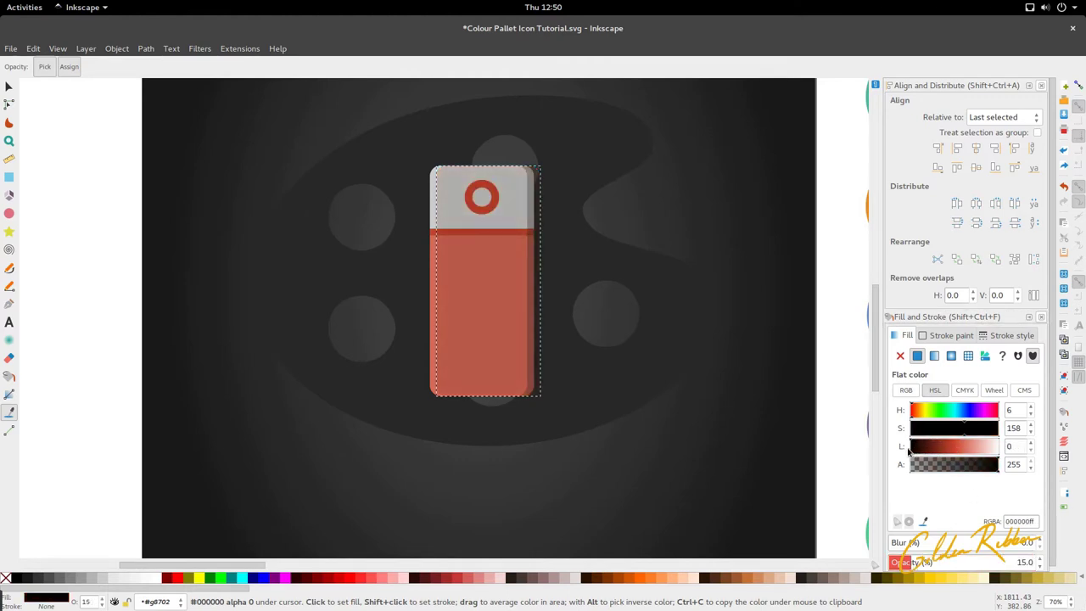
# Step: Lower the translucent black silhouette step by step until it sits beneath all the card's pieces
pyautogui.scroll(-1, 454, 293)
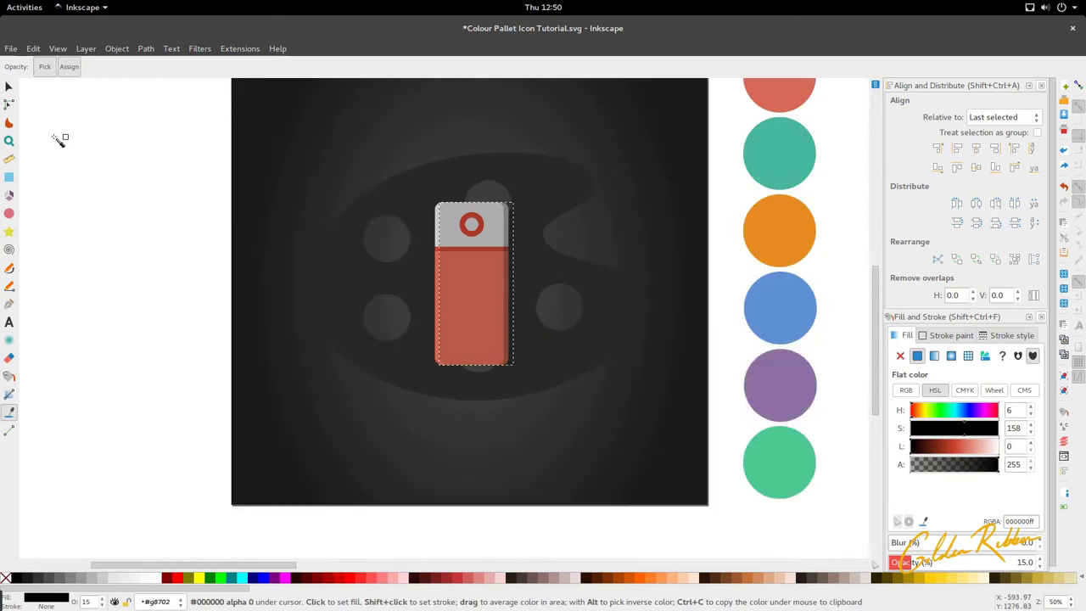
pyautogui.click(8, 86)
pyautogui.click(214, 208)
pyautogui.click(500, 269)
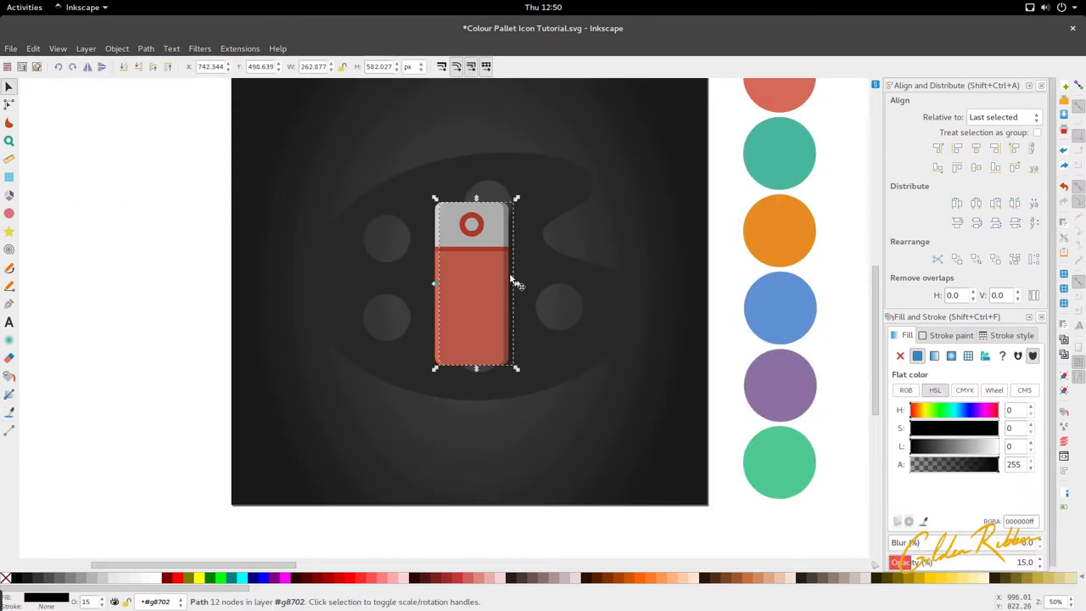
pyautogui.click(138, 71)
pyautogui.click(138, 72)
pyautogui.click(139, 71)
pyautogui.click(139, 71)
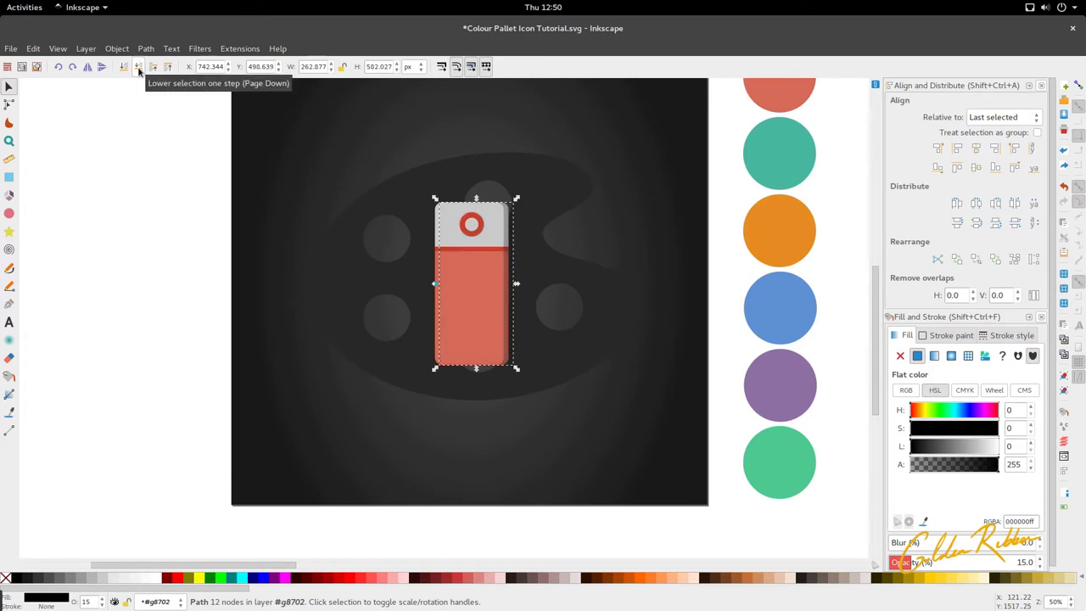
# Step: Nudge the translucent black shadow about 3.5 px to the left so a narrower strip extends beyond the card
pyautogui.keyDown('ctrl'); pyautogui.scroll(2, 463, 252); pyautogui.keyUp('ctrl')
pyautogui.scroll(3, 538, 258)
pyautogui.click(589, 250)
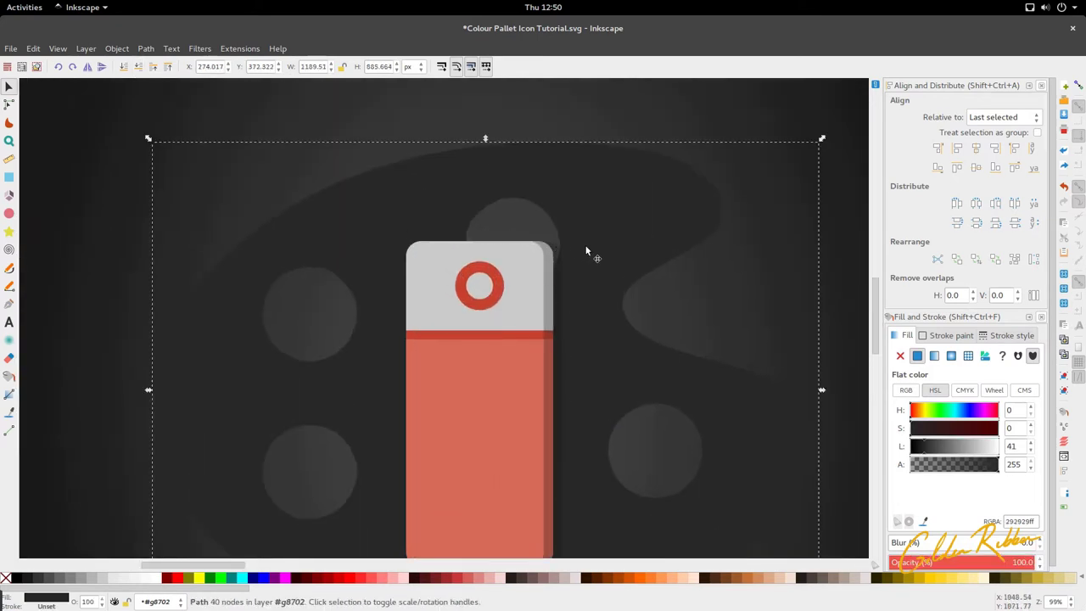
pyautogui.keyDown('ctrl'); pyautogui.scroll(-3, 560, 280); pyautogui.keyUp('ctrl')
pyautogui.scroll(-2, 531, 308)
pyautogui.keyDown('ctrl'); pyautogui.scroll(5, 532, 309); pyautogui.keyUp('ctrl')
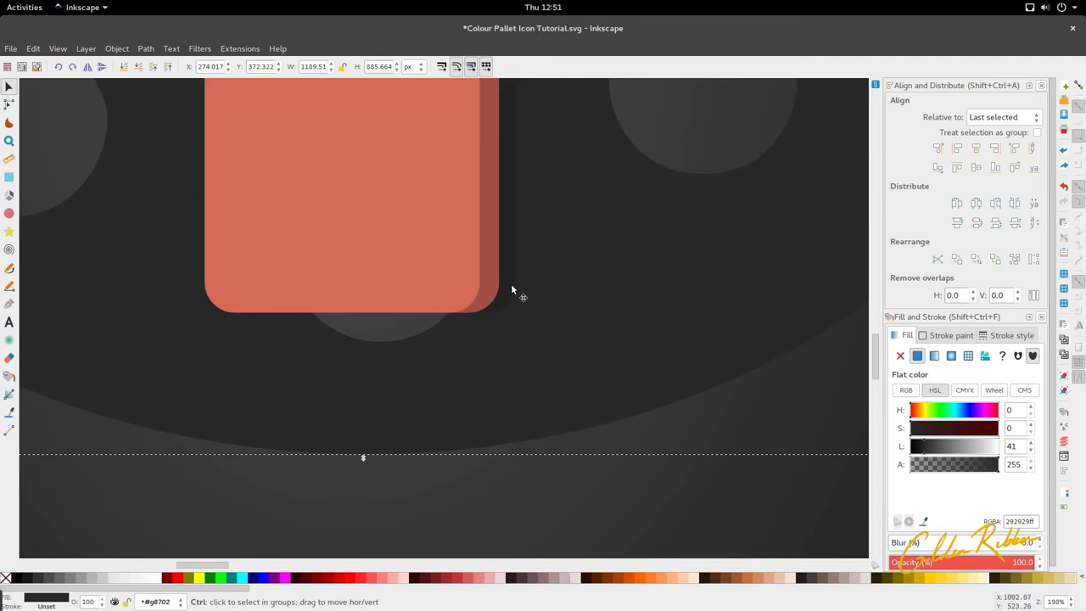
pyautogui.keyDown('ctrl'); pyautogui.click(504, 284); pyautogui.keyUp('ctrl')
pyautogui.scroll(1, 526, 254)
pyautogui.keyDown('ctrl'); pyautogui.scroll(-4, 527, 254); pyautogui.keyUp('ctrl')
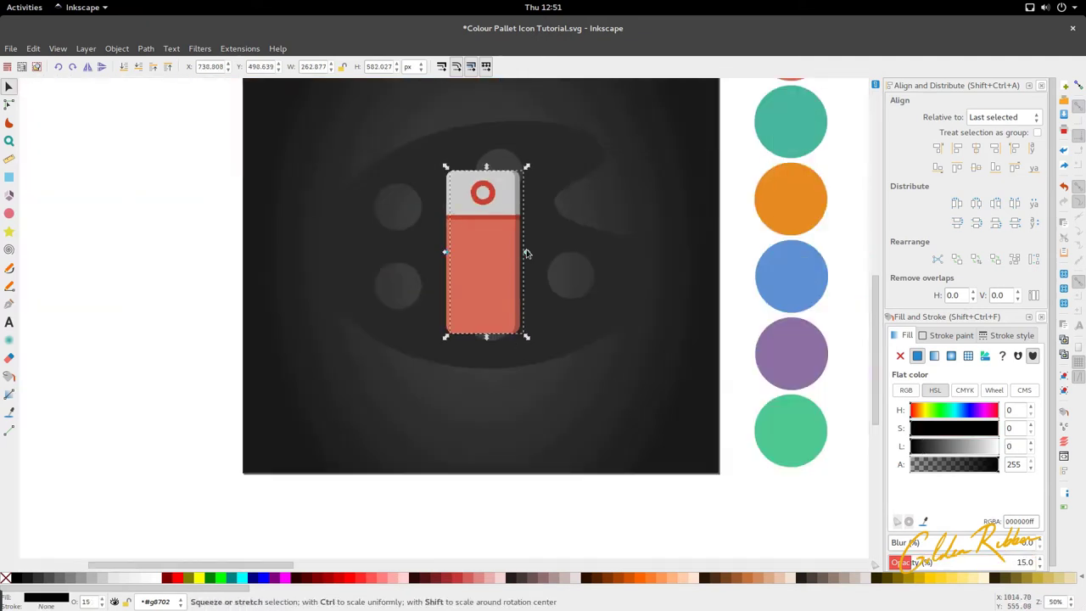
# Step: Select all seven pieces of the red card, including the ring and both shadows, and group them
pyautogui.moveTo(438, 162); pyautogui.dragTo(532, 343)
pyautogui.keyDown('ctrl'); pyautogui.scroll(3, 521, 257); pyautogui.keyUp('ctrl')
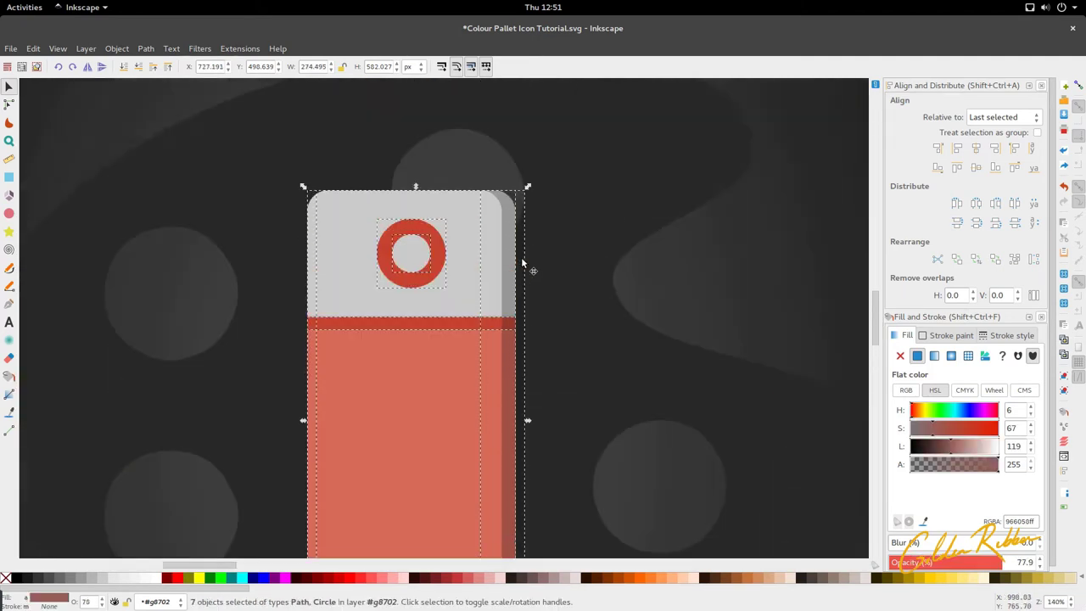
pyautogui.keyDown('ctrl'); pyautogui.scroll(-3, 557, 323); pyautogui.keyUp('ctrl')
pyautogui.keyDown('ctrl'); pyautogui.scroll(4, 539, 329); pyautogui.keyUp('ctrl')
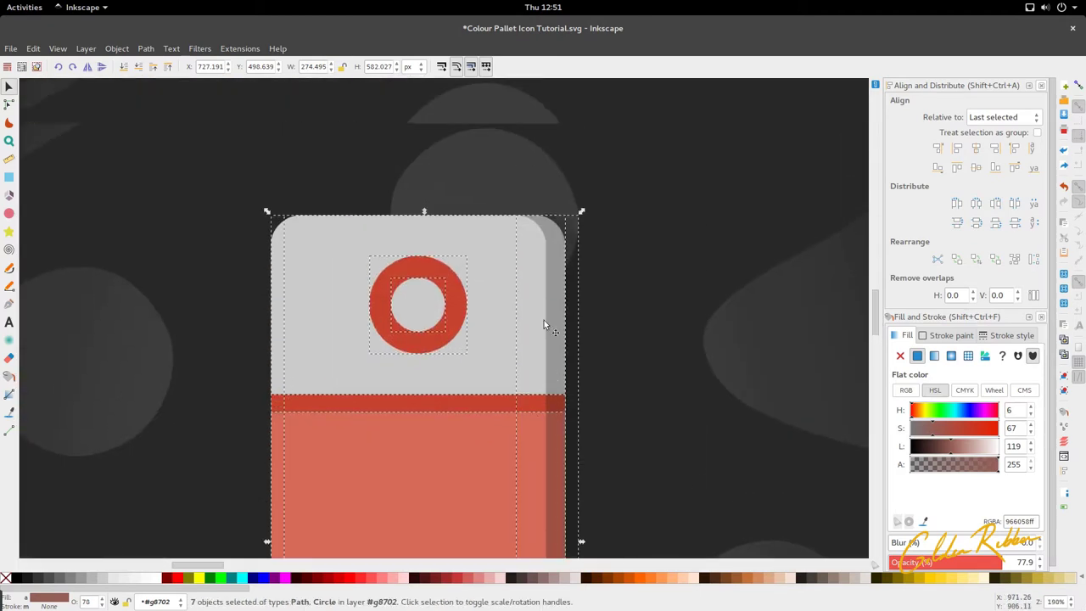
pyautogui.keyDown('ctrl'); pyautogui.scroll(-2, 471, 286); pyautogui.keyUp('ctrl')
pyautogui.hscroll(-2, 504, 315)
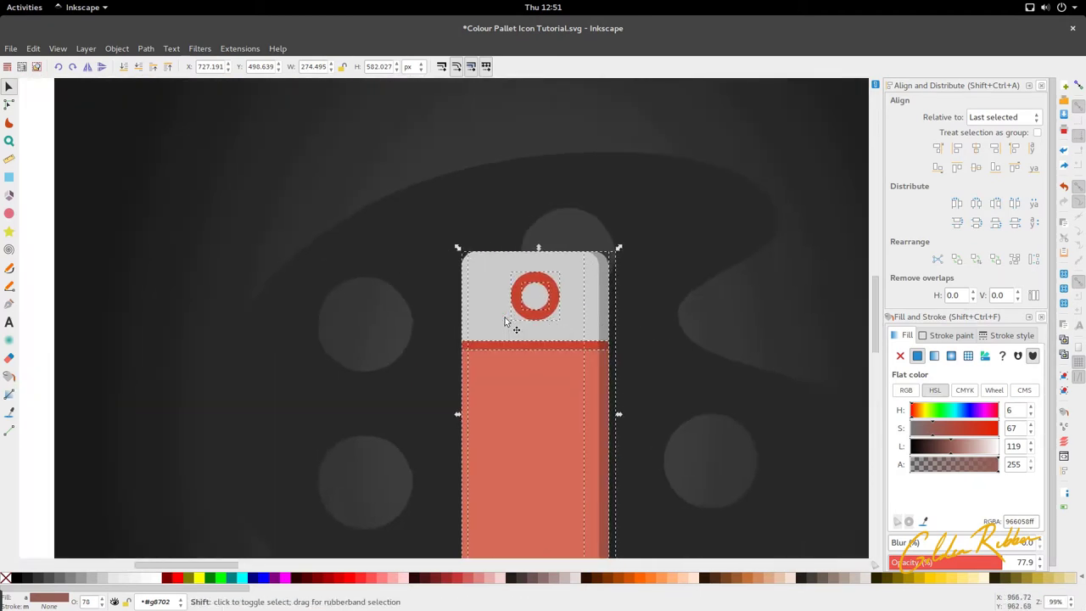
pyautogui.scroll(-2, 518, 297)
pyautogui.scroll(1, 523, 291)
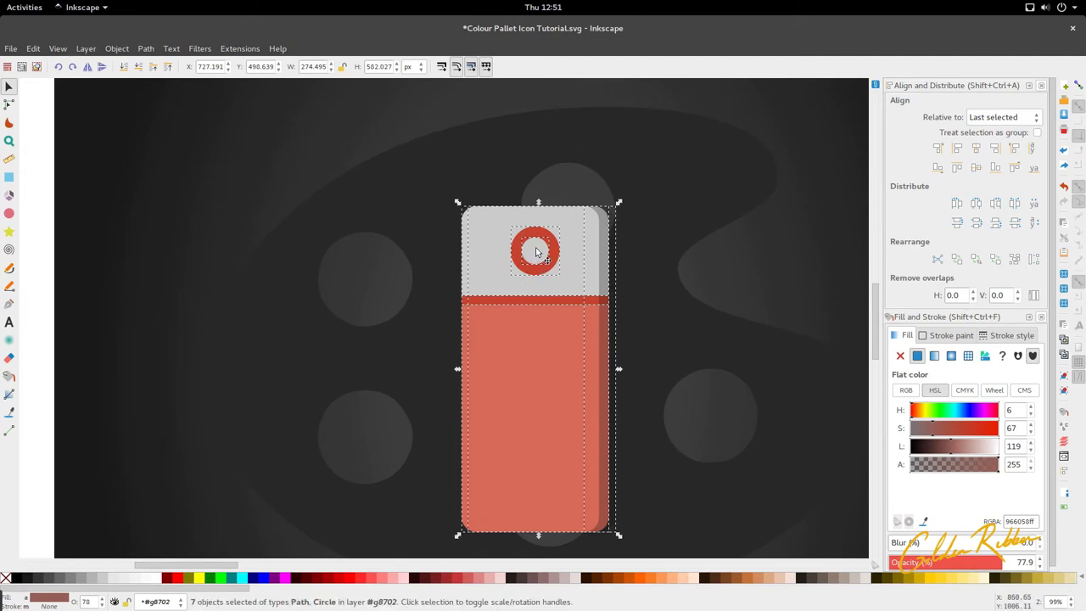
pyautogui.hotkey('ctrl', 'g')
# Step: Move the card group's rotation centre up to the middle of the red ring
pyautogui.keyDown('ctrl'); pyautogui.scroll(3, 548, 253); pyautogui.keyUp('ctrl')
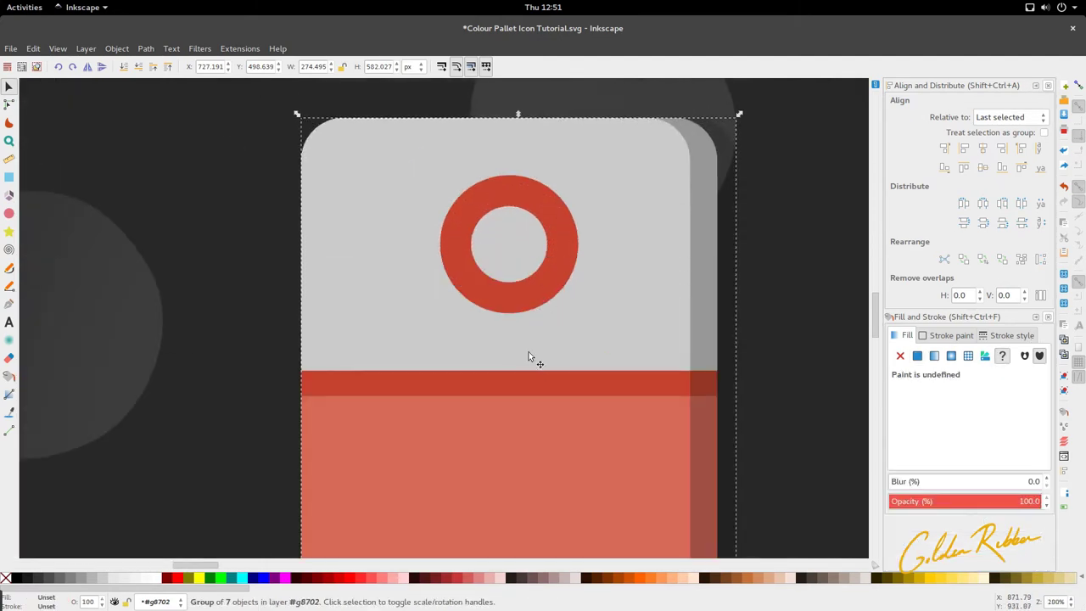
pyautogui.keyDown('ctrl'); pyautogui.scroll(-1, 529, 352); pyautogui.keyUp('ctrl')
pyautogui.scroll(-4, 529, 407)
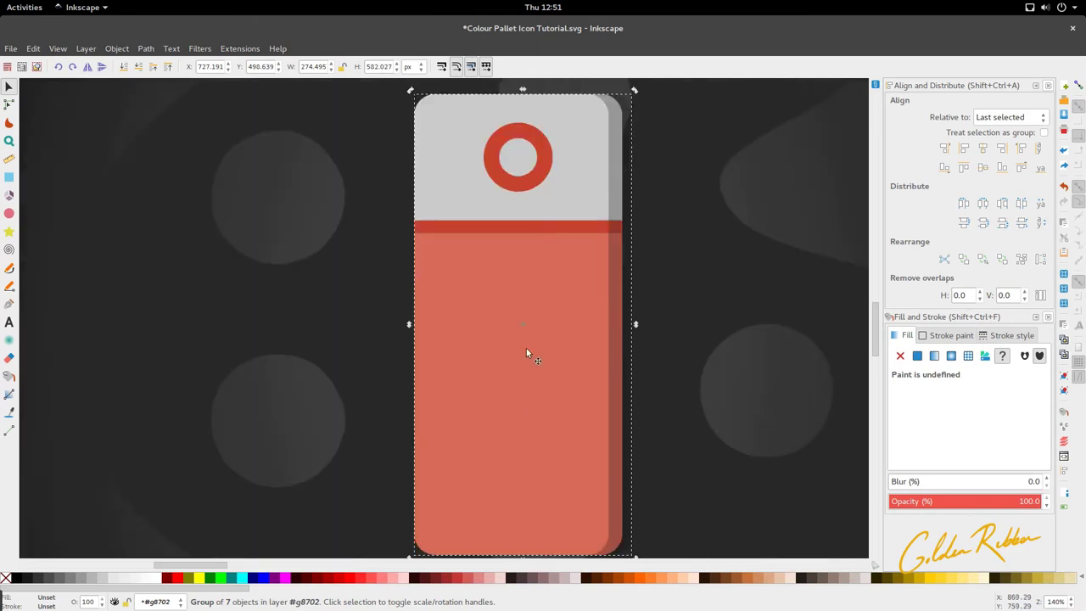
pyautogui.keyDown('ctrl'); pyautogui.scroll(4, 512, 318); pyautogui.keyUp('ctrl')
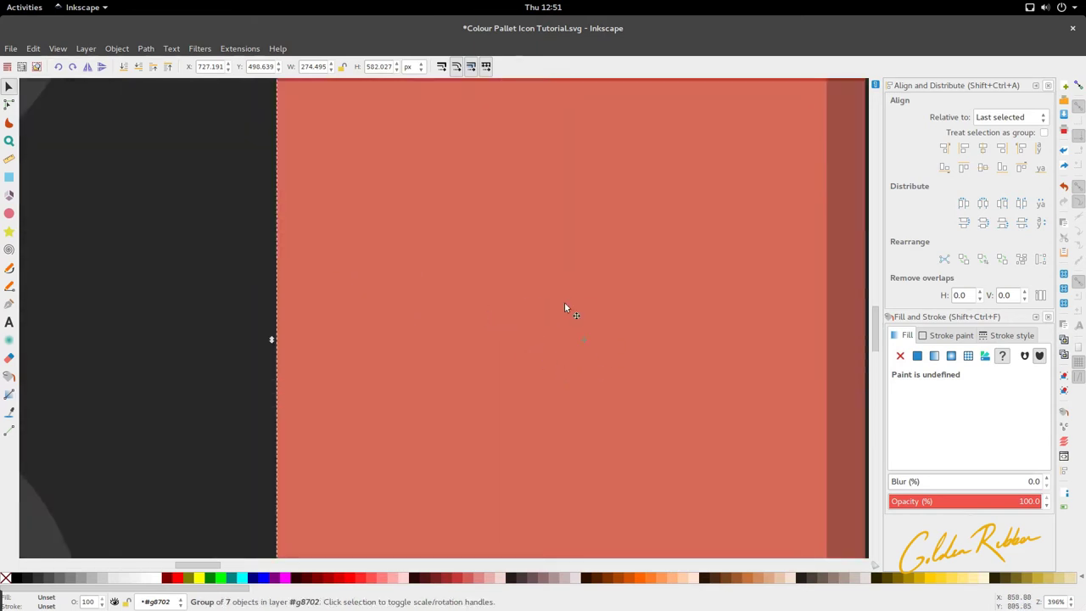
pyautogui.keyDown('ctrl'); pyautogui.scroll(-4, 557, 373); pyautogui.keyUp('ctrl')
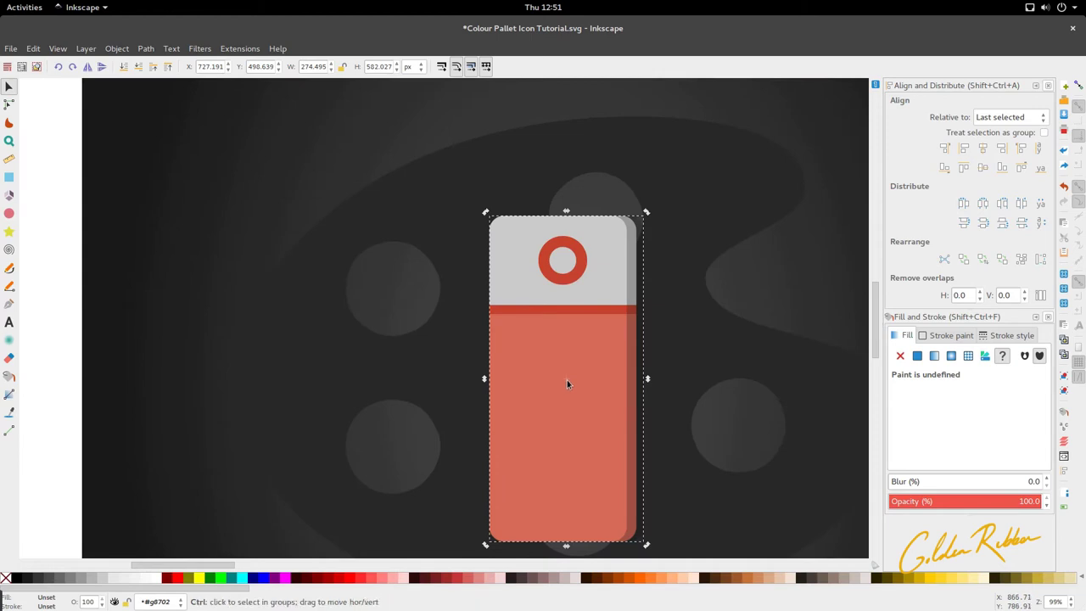
pyautogui.moveTo(567, 379); pyautogui.dragTo(567, 376)
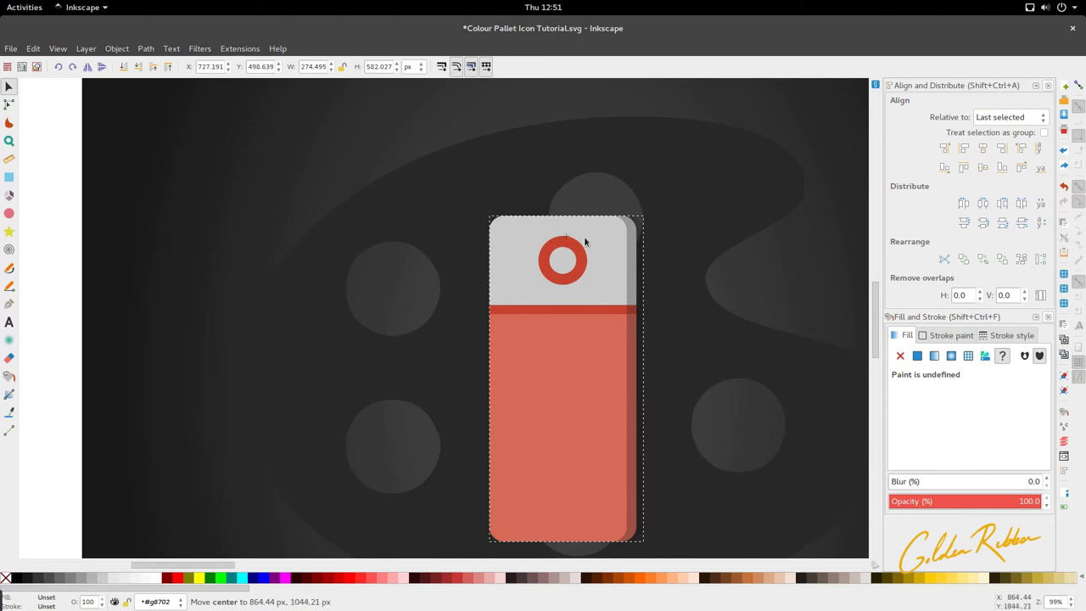
pyautogui.moveTo(579, 252); pyautogui.dragTo(550, 249)
pyautogui.scroll(3, 560, 272)
pyautogui.scroll(-2, 547, 280)
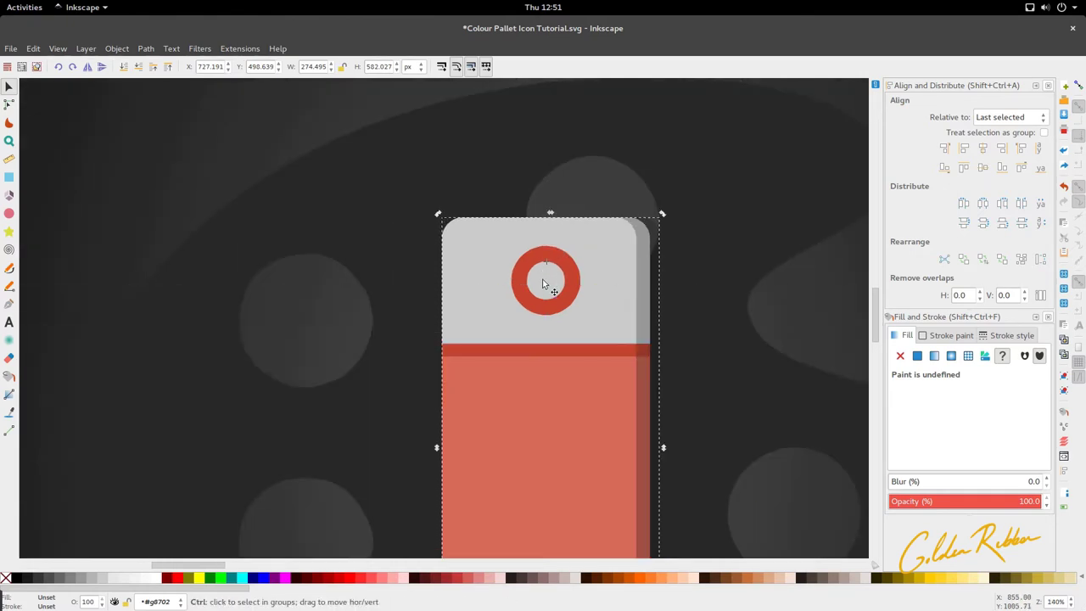
pyautogui.scroll(-3, 545, 281)
# Step: Duplicate the card group and rotate the copy about 15° counter-clockwise around the ring, using snapped angles
pyautogui.click(557, 504)
pyautogui.click(556, 376)
pyautogui.scroll(6, 563, 291)
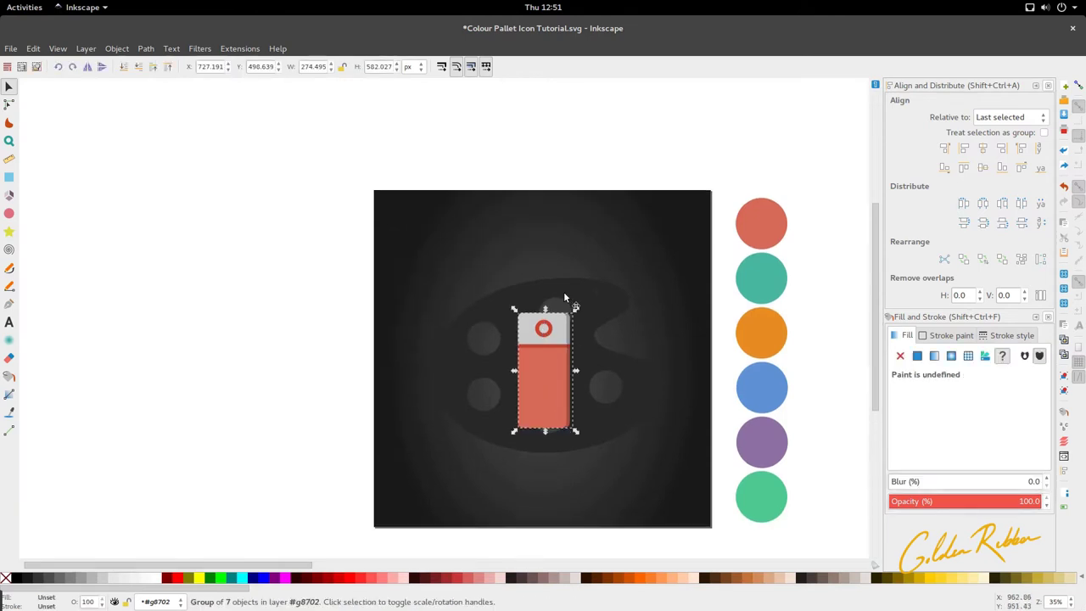
pyautogui.scroll(2, 553, 484)
pyautogui.scroll(-3, 554, 490)
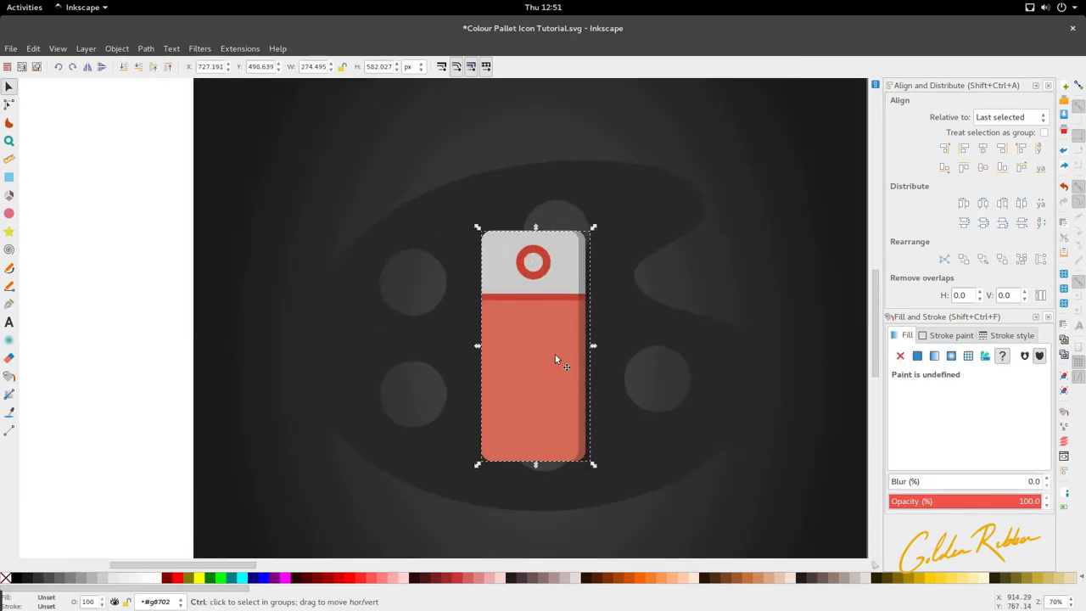
pyautogui.click(555, 354)
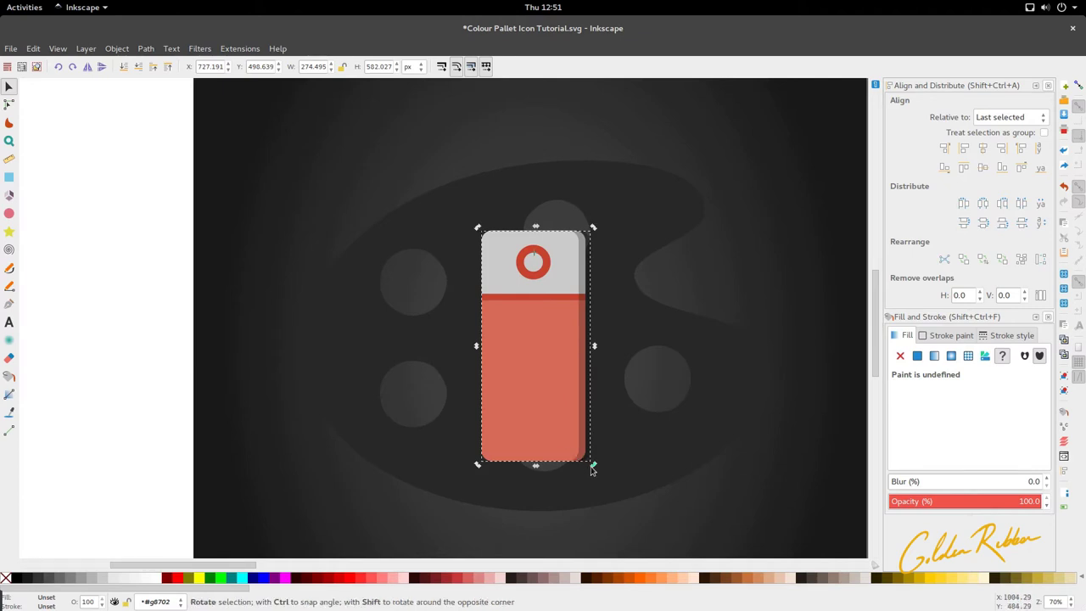
pyautogui.press('ctrl')
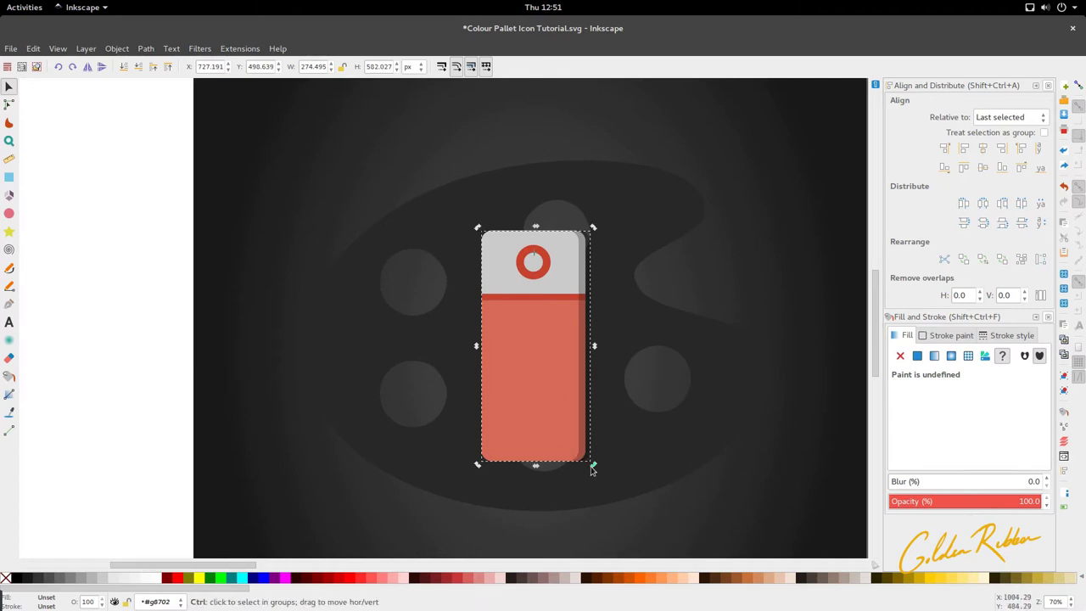
pyautogui.moveTo(592, 468); pyautogui.dragTo(642, 440)
pyautogui.scroll(-3, 542, 424)
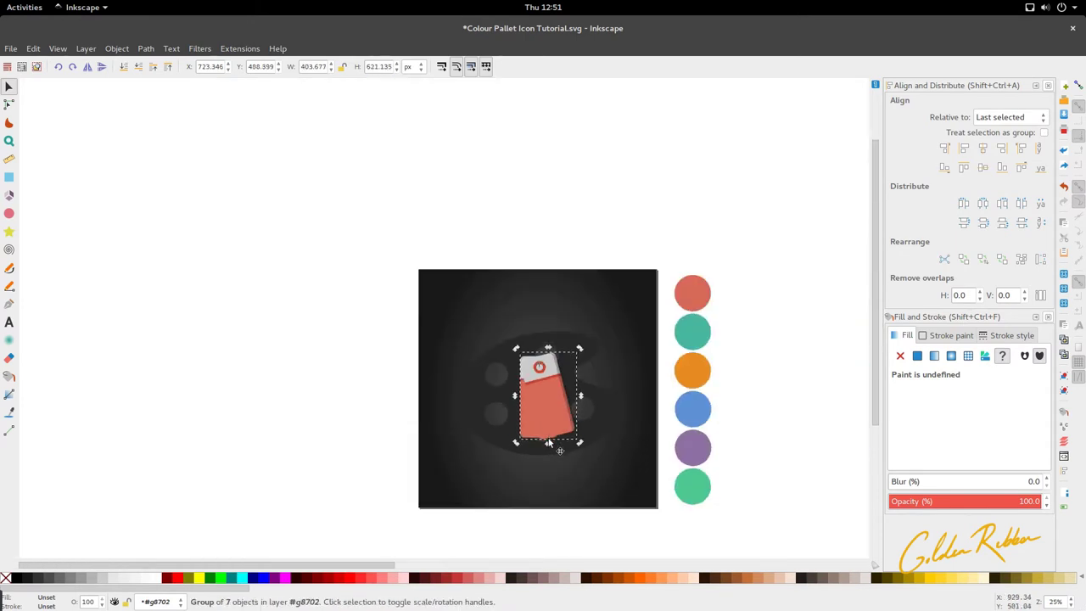
# Step: Fill the rotated card's red body with the teal sampled from the second colour circle
pyautogui.click(9, 104)
pyautogui.scroll(3, 556, 464)
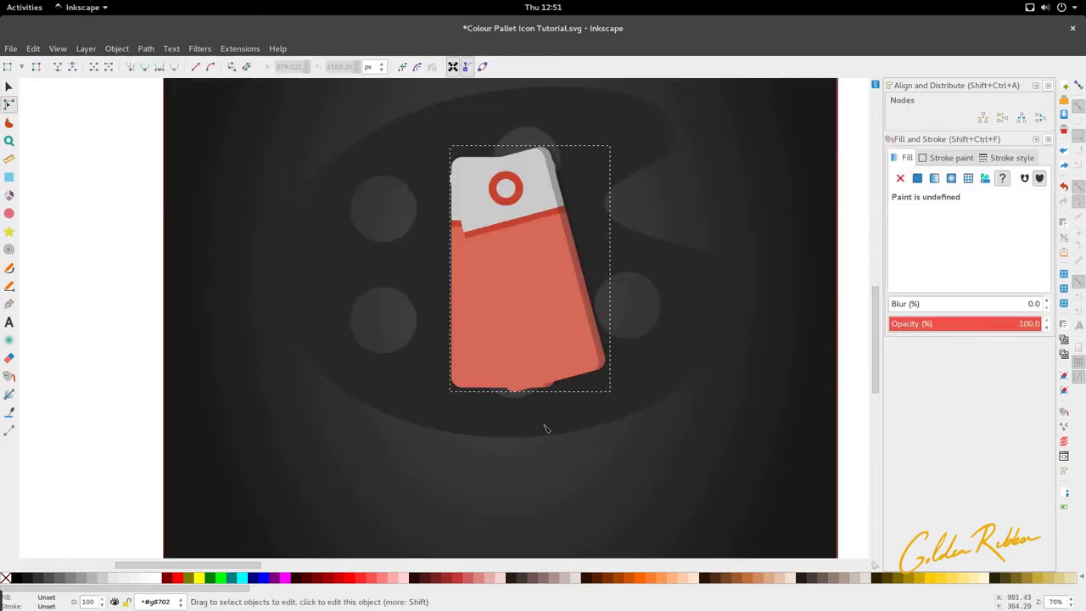
pyautogui.click(530, 341)
pyautogui.scroll(-2, 529, 339)
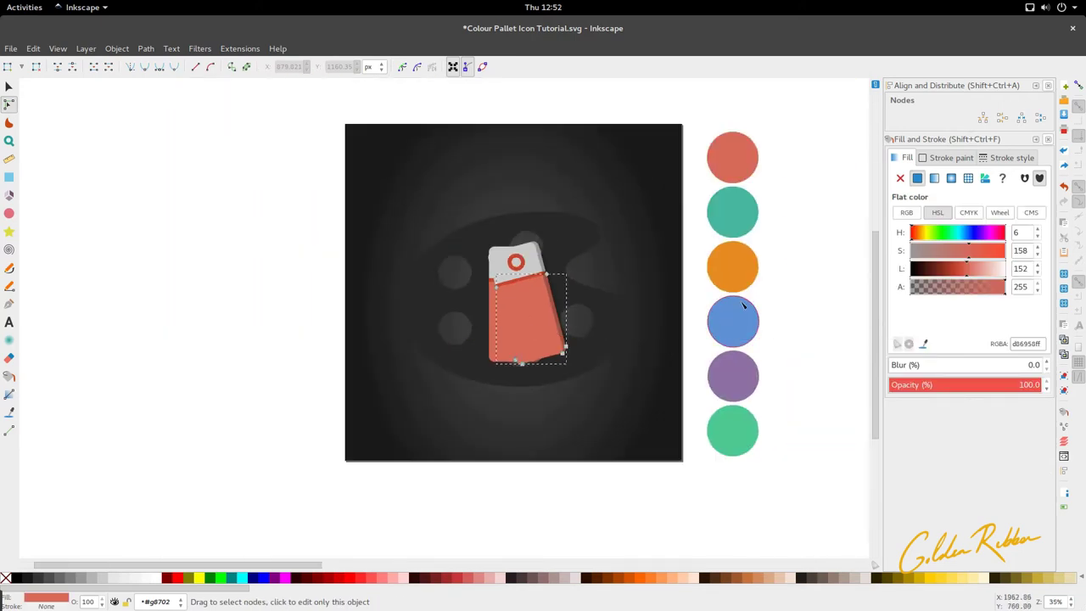
pyautogui.press('d')
pyautogui.click(751, 223)
pyautogui.press('s')
pyautogui.scroll(3, 521, 274)
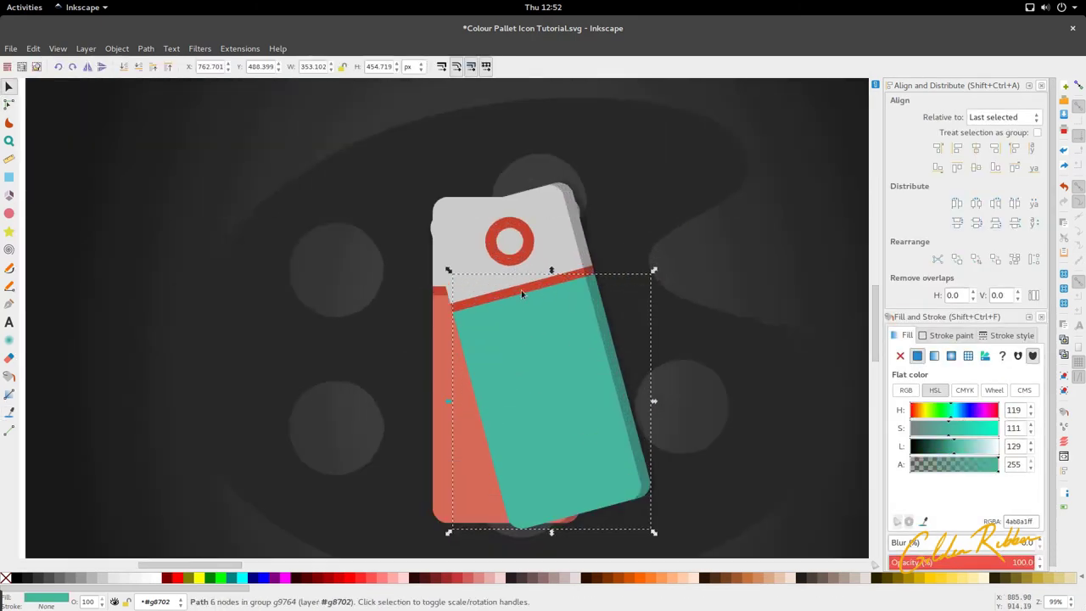
# Step: Fill the rotated card's red stripe with the sampled teal and darken it to lightness 104
pyautogui.doubleClick(521, 289)
pyautogui.click(521, 289)
pyautogui.click(521, 289)
pyautogui.press('n')
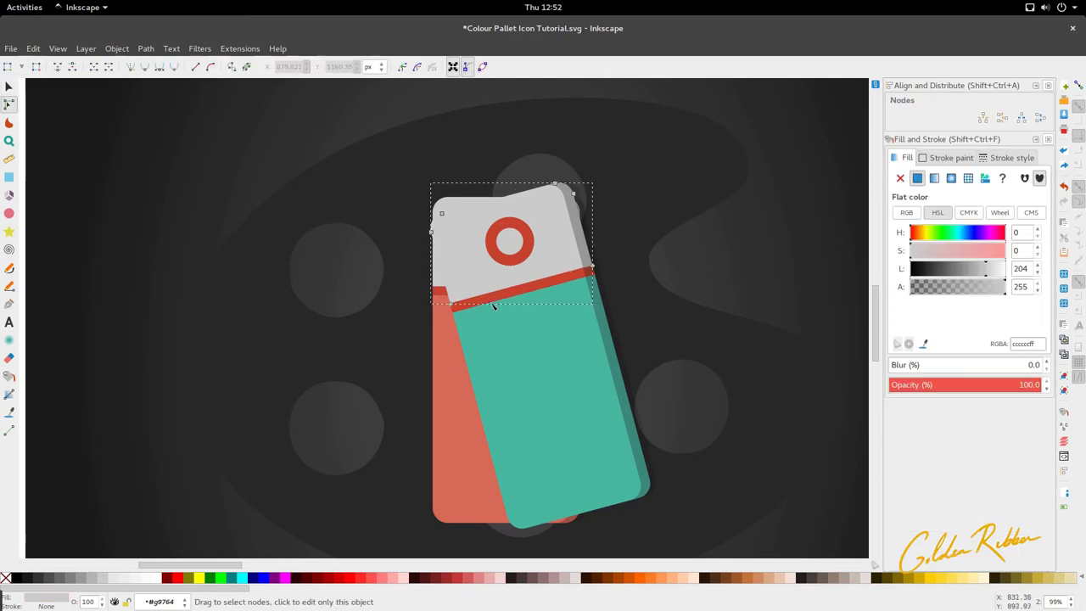
pyautogui.scroll(-3, 543, 296)
pyautogui.press('d')
pyautogui.click(588, 376)
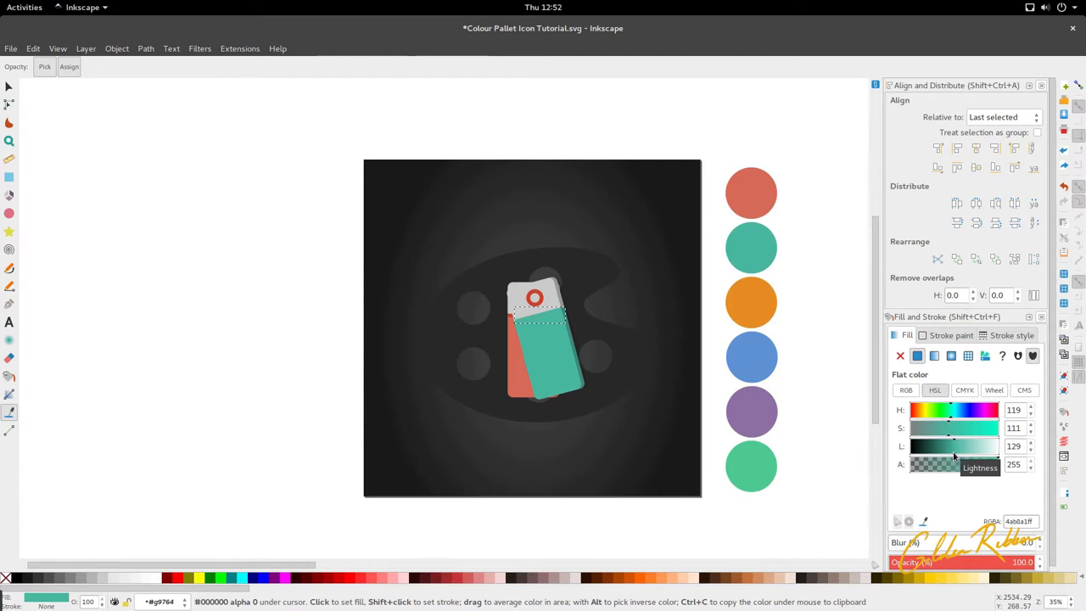
pyautogui.click(954, 457)
pyautogui.click(950, 456)
pyautogui.click(947, 455)
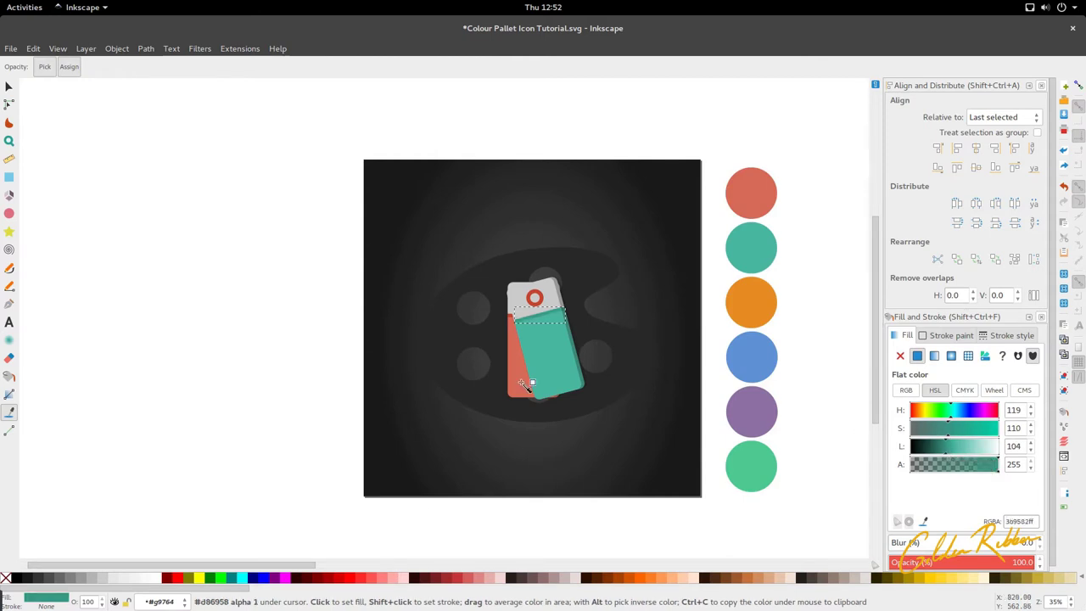
# Step: Fill the rotated card's red ring with the dark grey 292929 sampled from the palette shape
pyautogui.press('s')
pyautogui.scroll(3, 537, 332)
pyautogui.scroll(2, 536, 332)
pyautogui.click(437, 356)
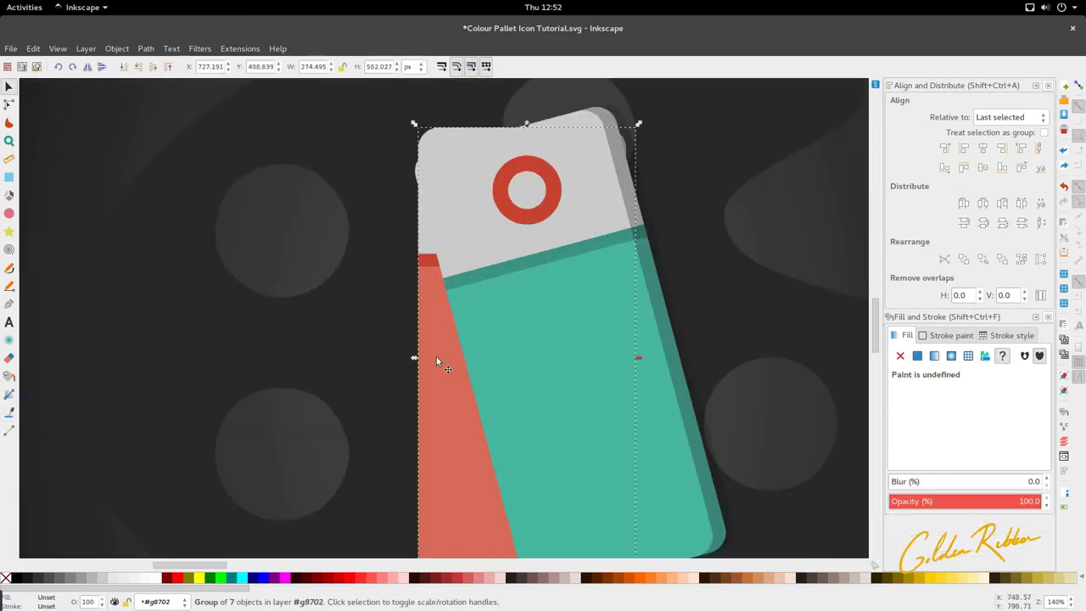
pyautogui.scroll(-5, 633, 361)
pyautogui.scroll(2, 633, 360)
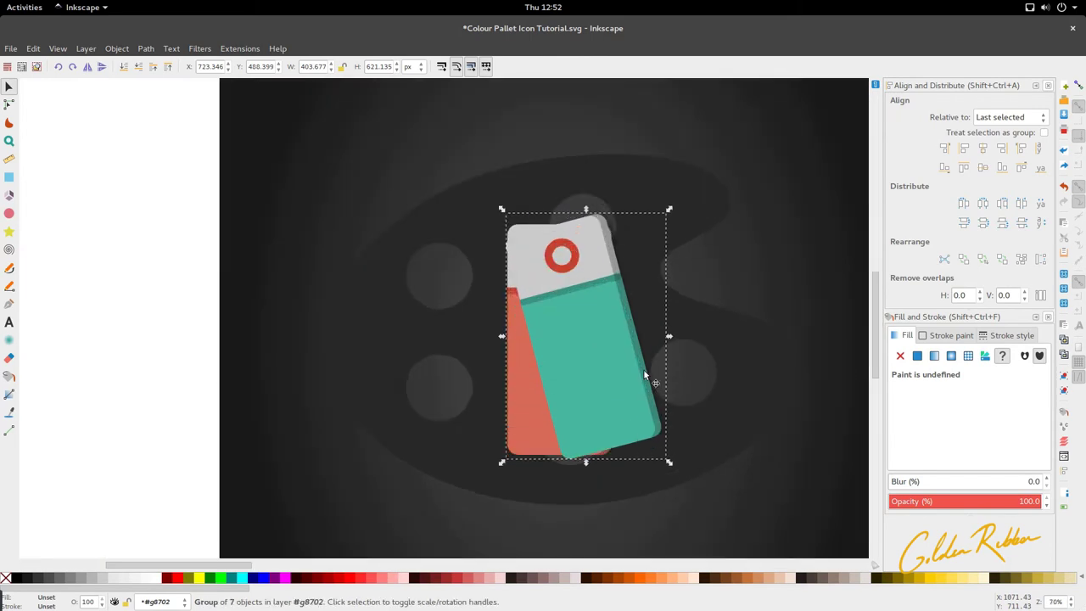
pyautogui.press('Escape')
pyautogui.keyDown('ctrl'); pyautogui.click(561, 274); pyautogui.keyUp('ctrl')
pyautogui.press('d')
pyautogui.click(486, 273)
pyautogui.press('s')
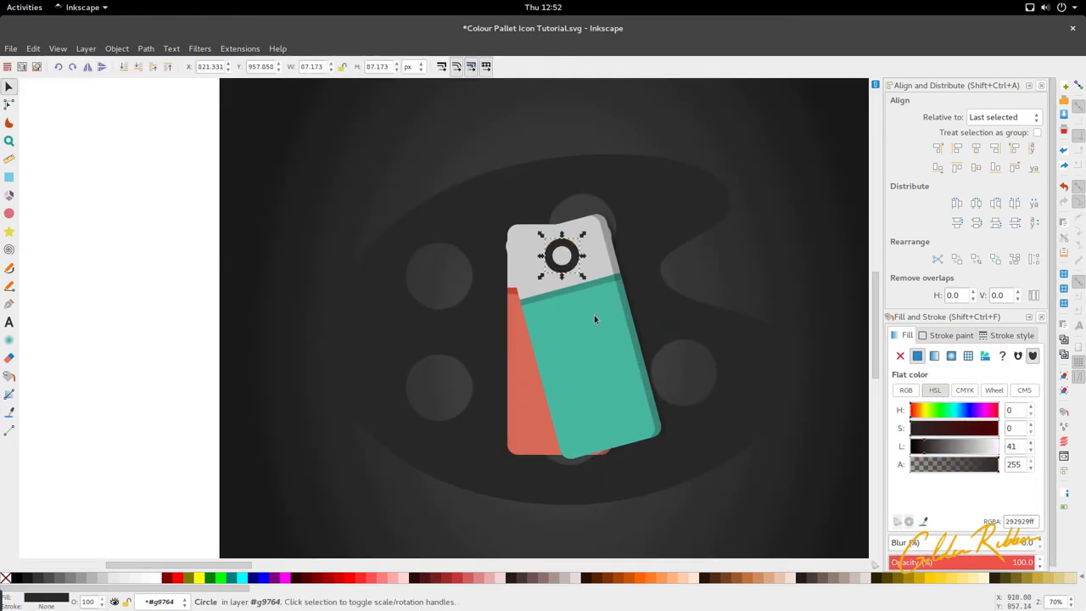
# Step: Select the rotated teal card group and lower it behind the red card
pyautogui.click(616, 324)
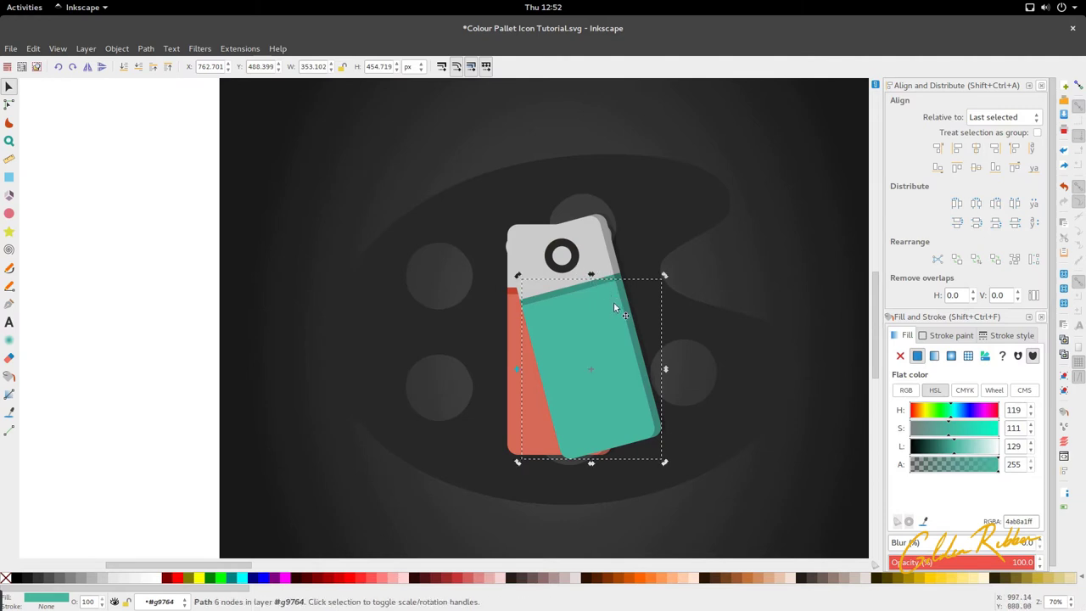
pyautogui.keyDown('alt'); pyautogui.click(613, 302); pyautogui.keyUp('alt')
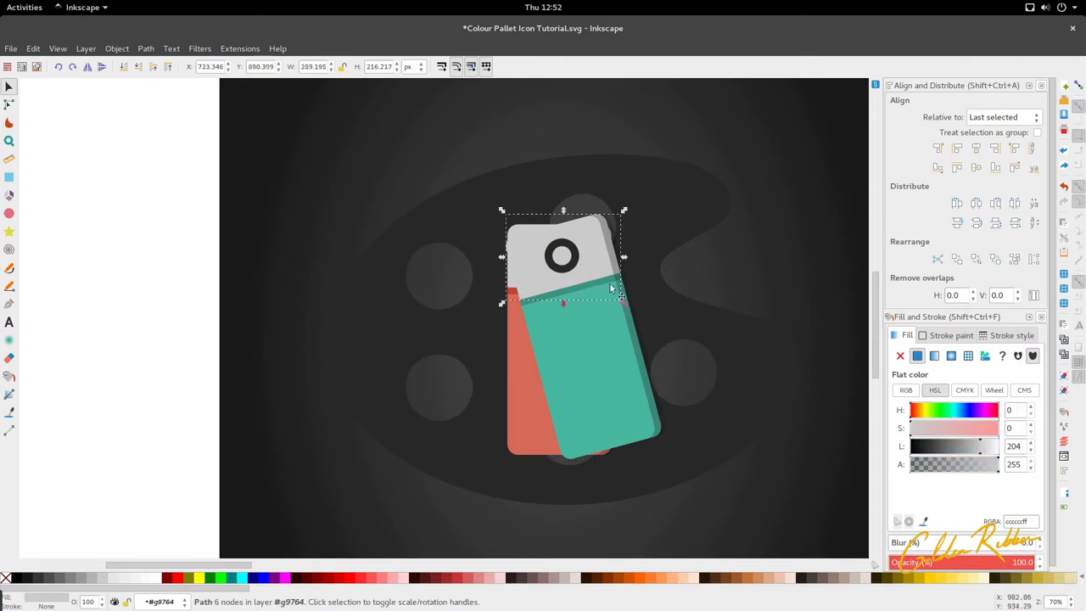
pyautogui.click(611, 317)
pyautogui.click(654, 336)
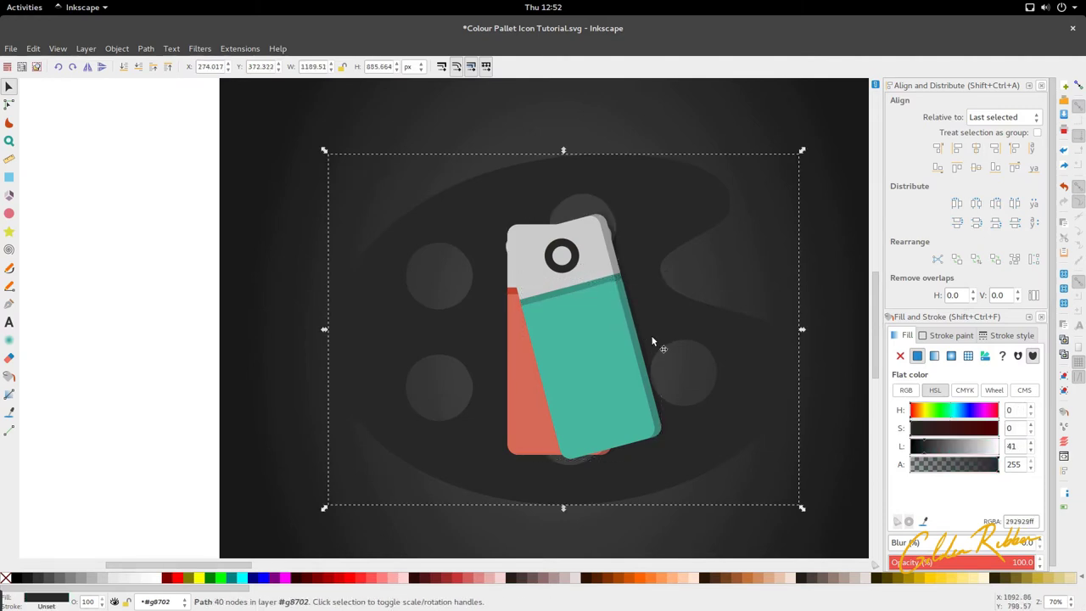
pyautogui.click(633, 339)
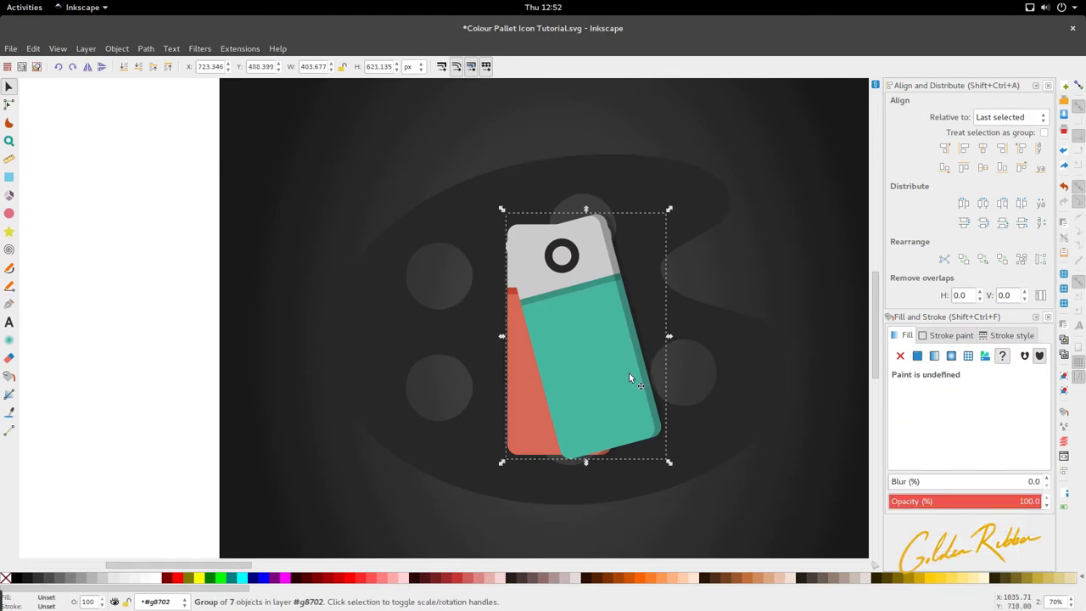
pyautogui.click(140, 70)
pyautogui.click(163, 68)
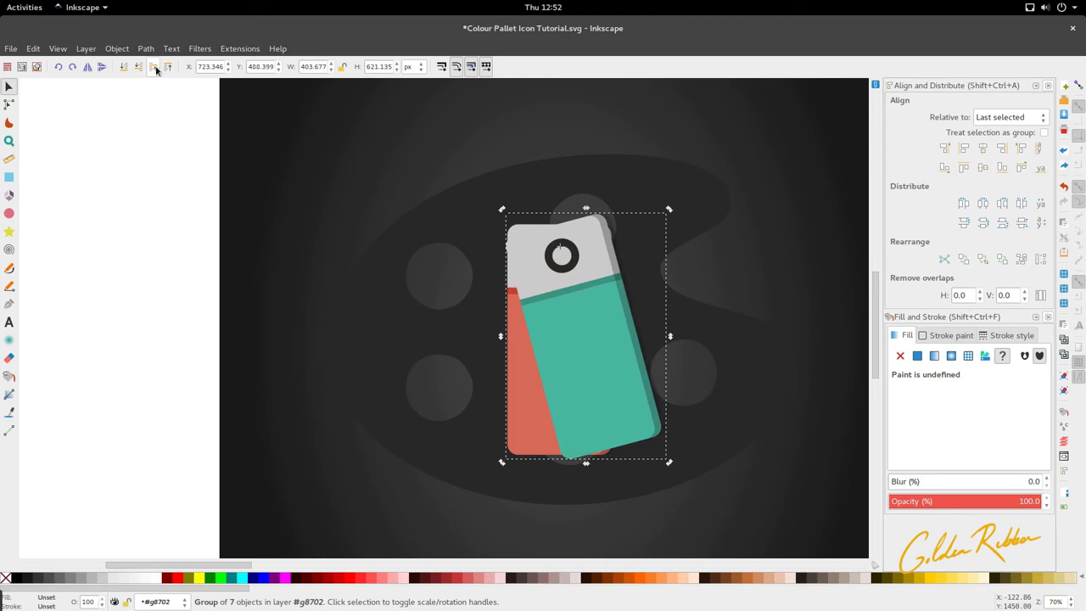
pyautogui.click(148, 69)
pyautogui.click(149, 69)
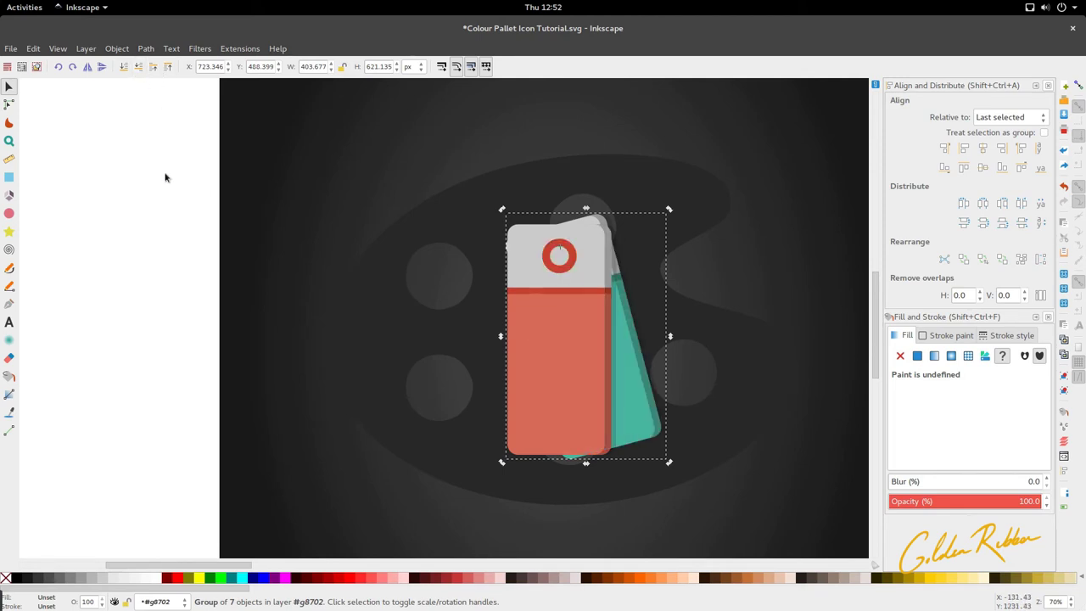
pyautogui.click(166, 176)
# Step: Draw a closed path around the part of the red card's drop shadow spilling past the teal card's lower edge, following the red card's rounded corner
pyautogui.scroll(-2, 509, 333)
pyautogui.scroll(5, 594, 365)
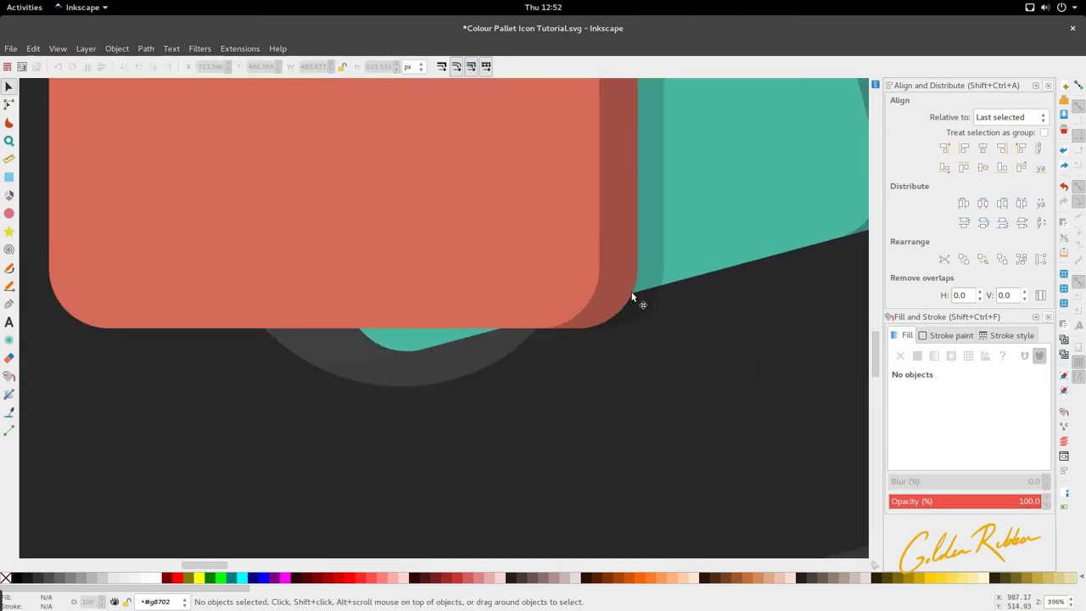
pyautogui.scroll(3, 633, 295)
pyautogui.press('b')
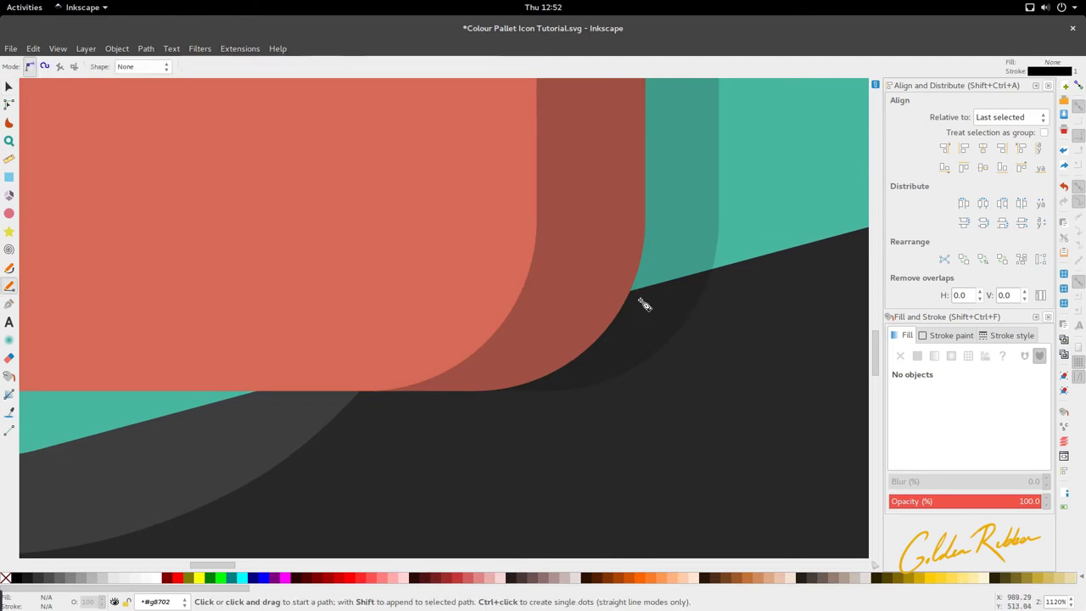
pyautogui.scroll(2, 645, 306)
pyautogui.scroll(-3, 632, 277)
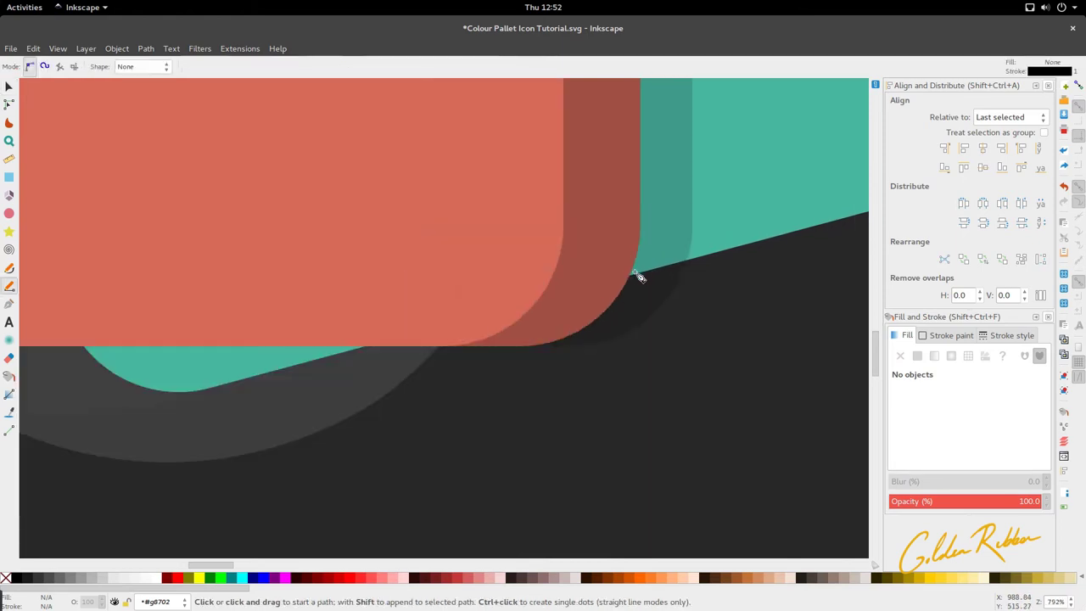
pyautogui.click(691, 258)
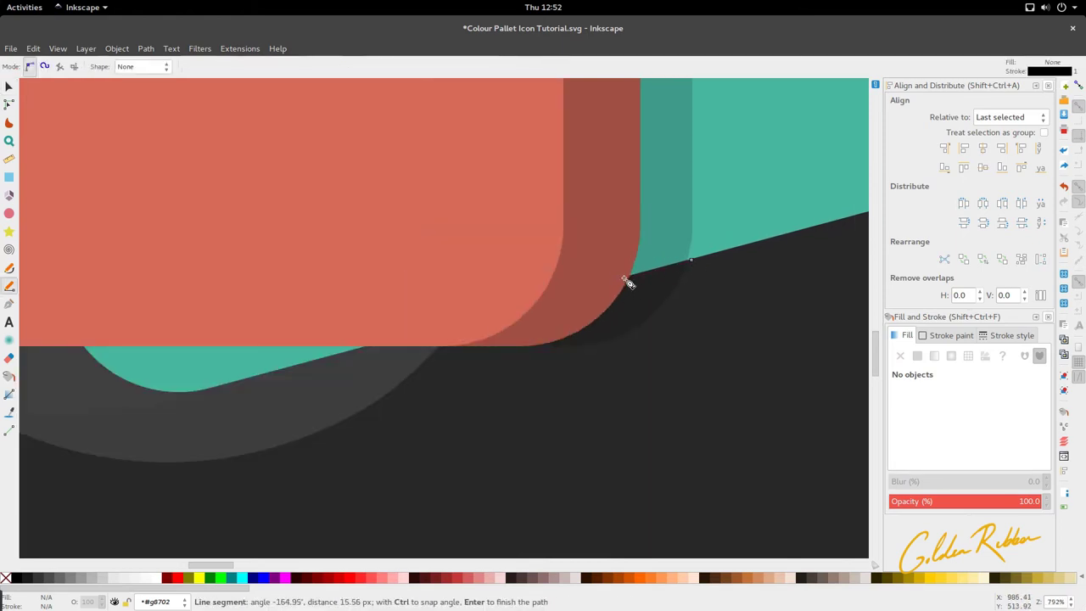
pyautogui.click(631, 283)
pyautogui.moveTo(586, 329); pyautogui.dragTo(556, 348)
pyautogui.click(520, 346)
pyautogui.click(571, 368)
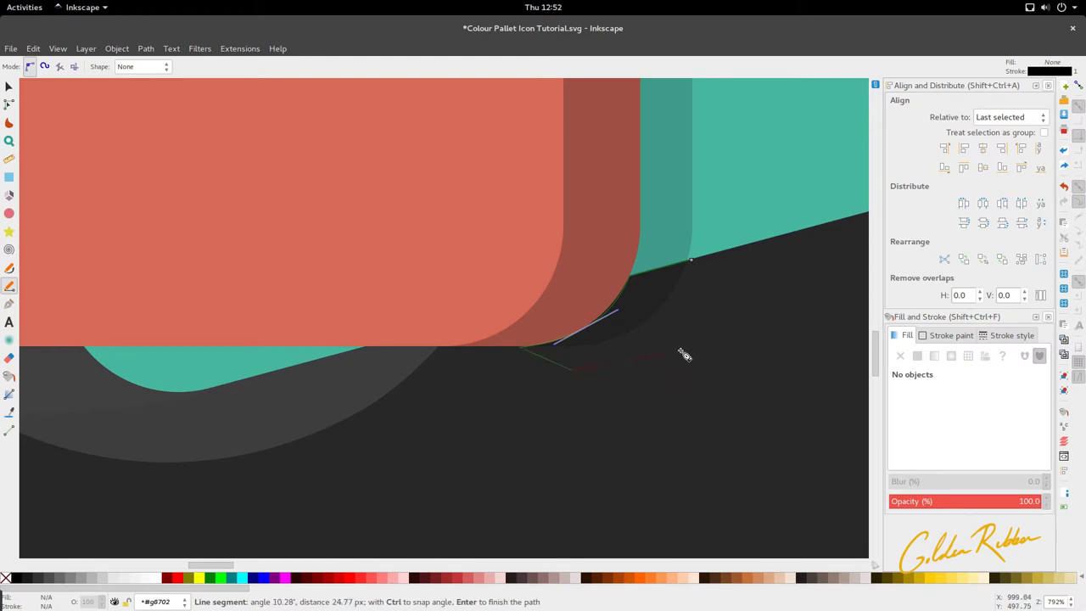
pyautogui.click(681, 348)
pyautogui.click(694, 265)
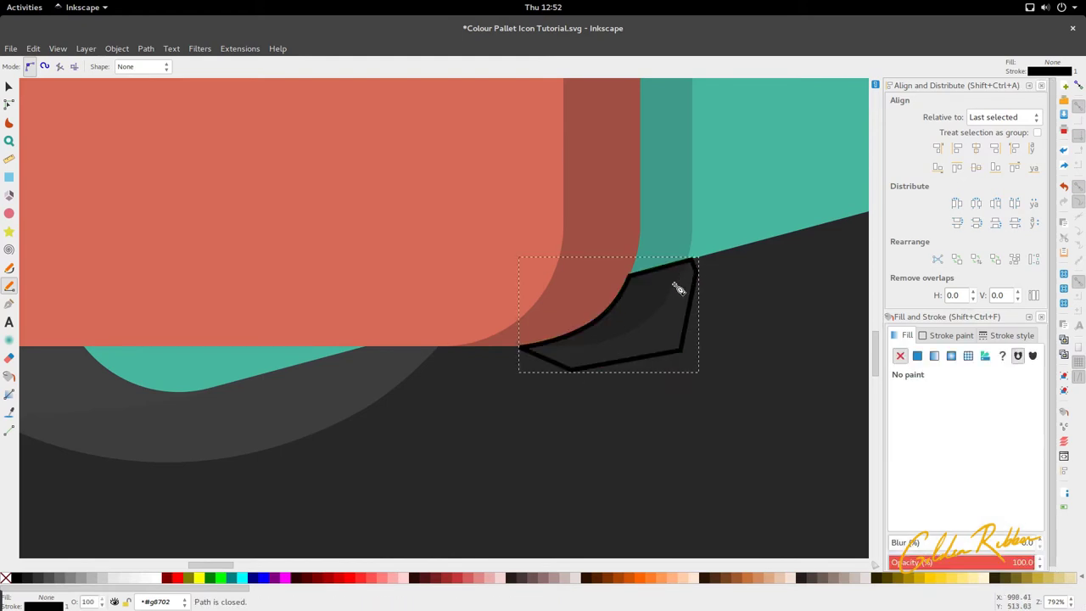
# Step: Subtract the drawn shape from the red card's drop shadow using Difference, leaving the shadow only on the teal card there
pyautogui.press('s')
pyautogui.press('n')
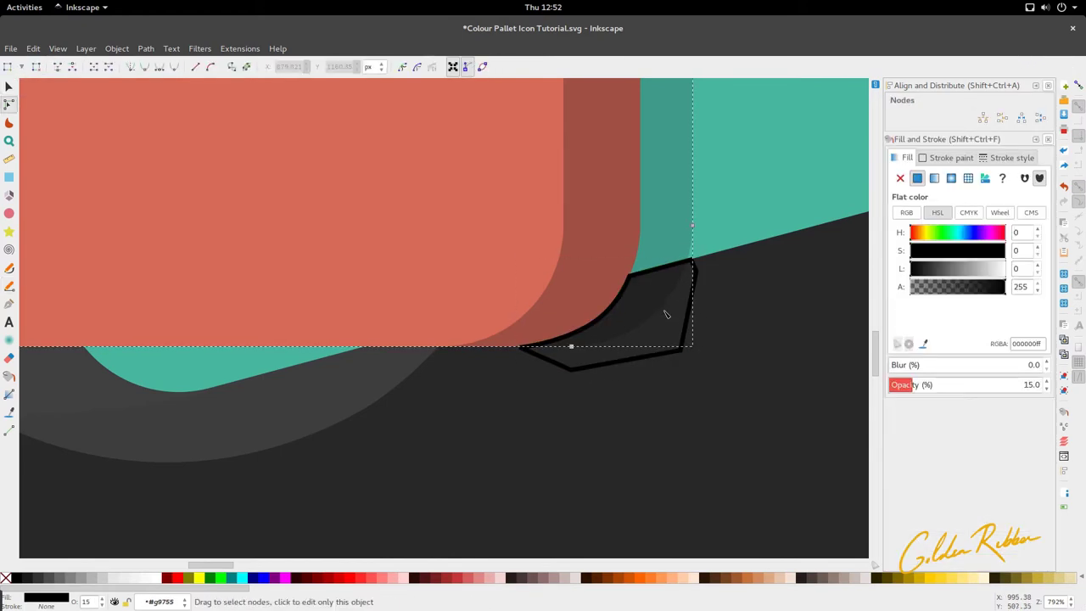
pyautogui.keyDown('shift'); pyautogui.click(453, 162); pyautogui.keyUp('shift')
pyautogui.click(682, 323)
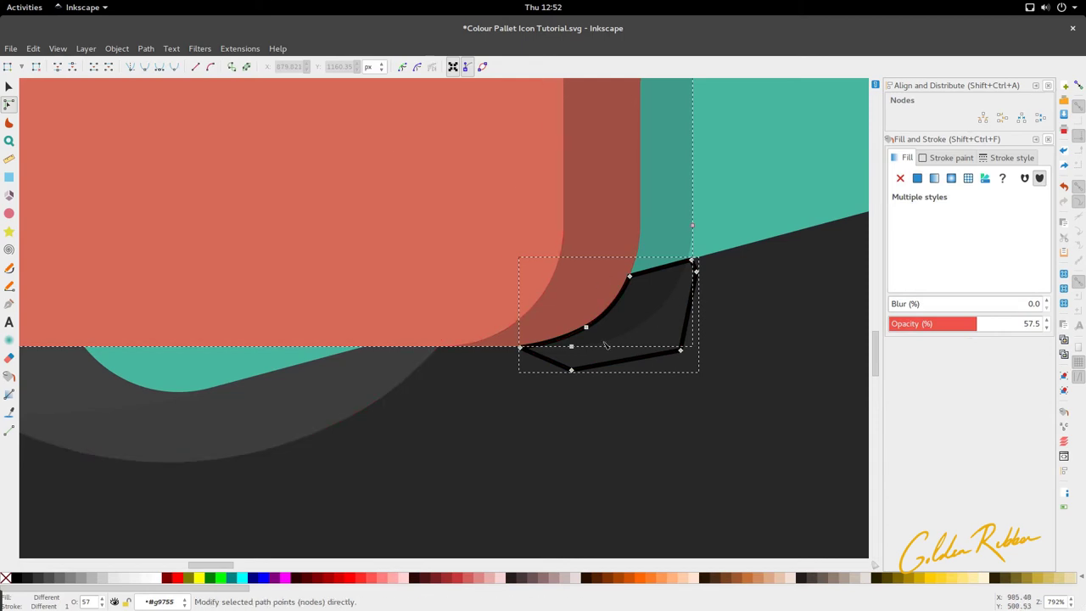
pyautogui.click(143, 48)
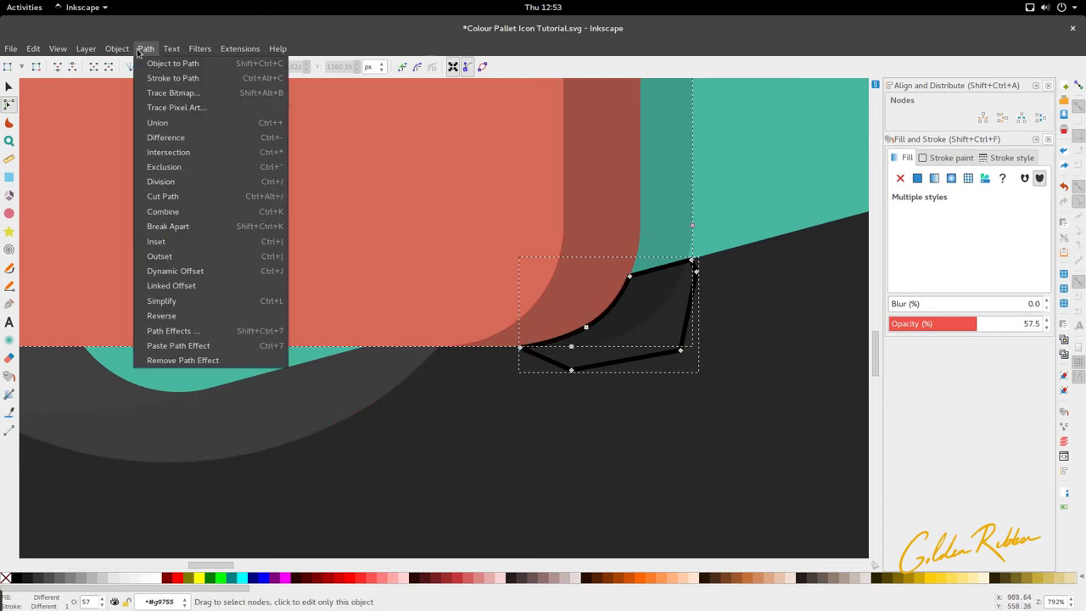
pyautogui.click(195, 150)
pyautogui.click(535, 429)
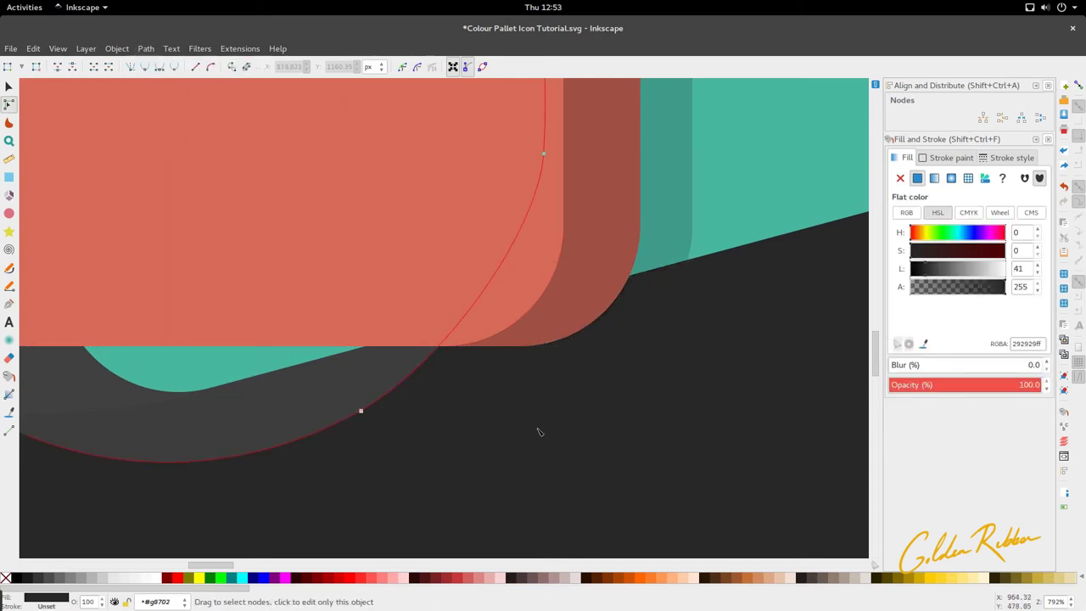
# Step: Examine how the two cards' shadows overlap around their upper corners and along the teal card's edge
pyautogui.keyDown('ctrl'); pyautogui.scroll(-4, 628, 281); pyautogui.keyUp('ctrl')
pyautogui.scroll(10, 638, 250)
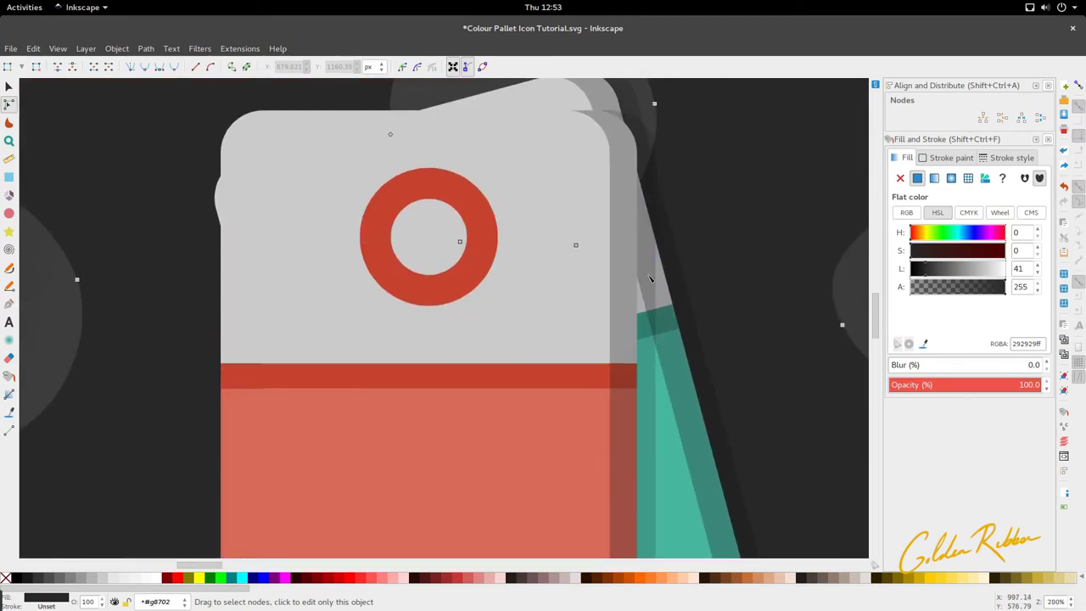
pyautogui.scroll(5, 652, 323)
pyautogui.keyDown('ctrl'); pyautogui.scroll(2, 654, 357); pyautogui.keyUp('ctrl')
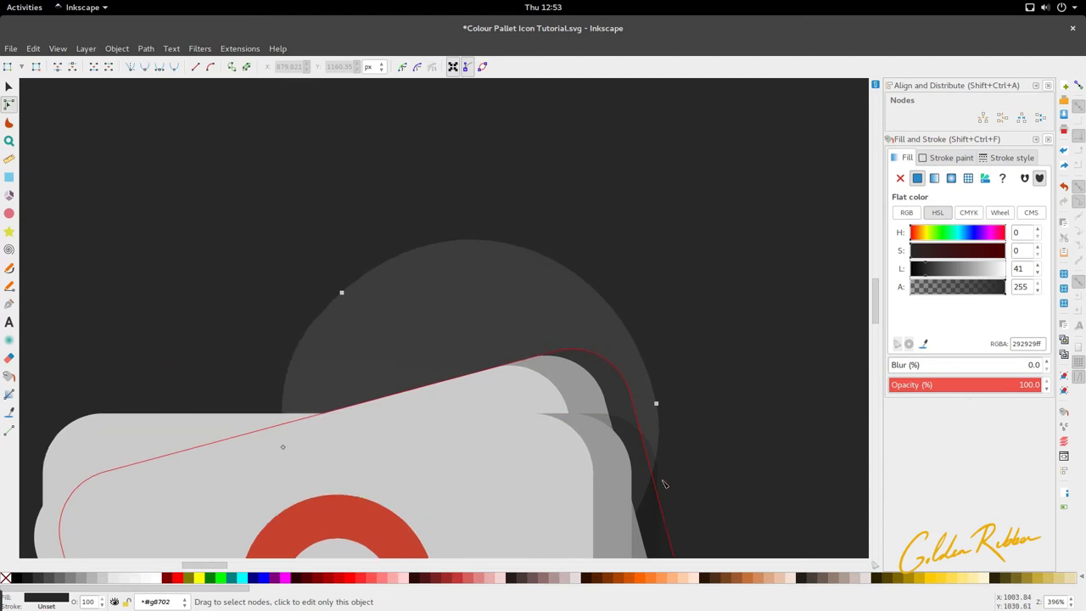
pyautogui.scroll(-7, 665, 484)
pyautogui.scroll(4, 666, 382)
pyautogui.scroll(-4, 670, 368)
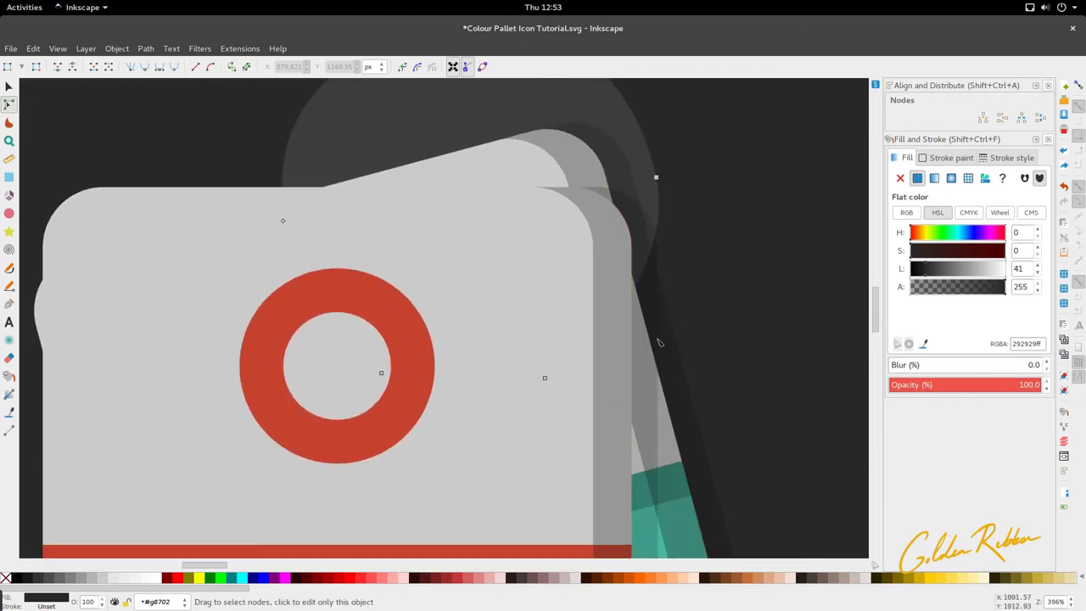
pyautogui.keyDown('ctrl'); pyautogui.scroll(3, 660, 342); pyautogui.keyUp('ctrl')
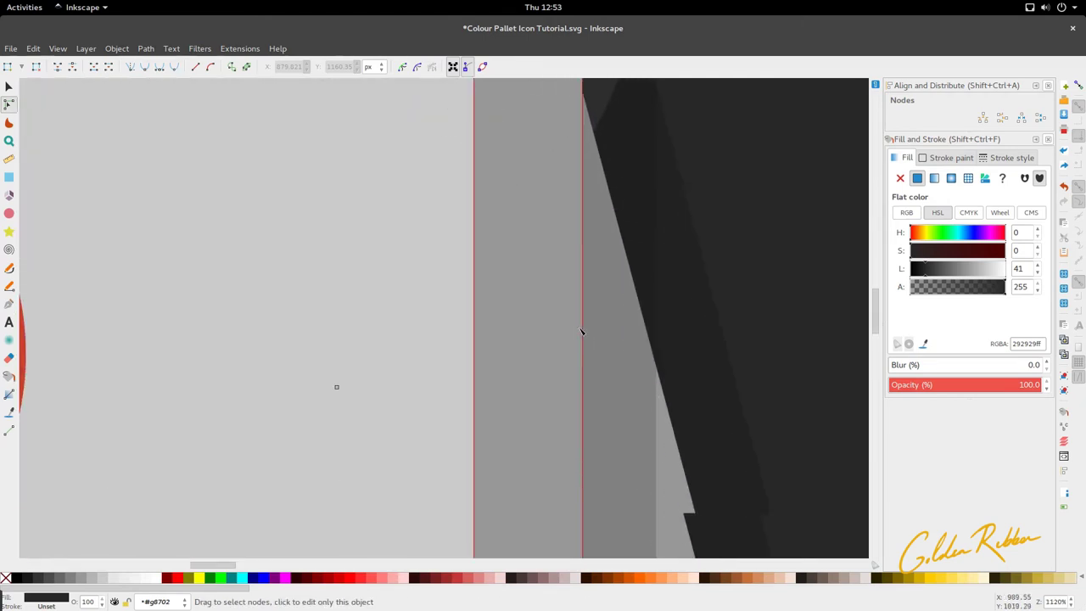
pyautogui.keyDown('ctrl'); pyautogui.scroll(-3, 599, 259); pyautogui.keyUp('ctrl')
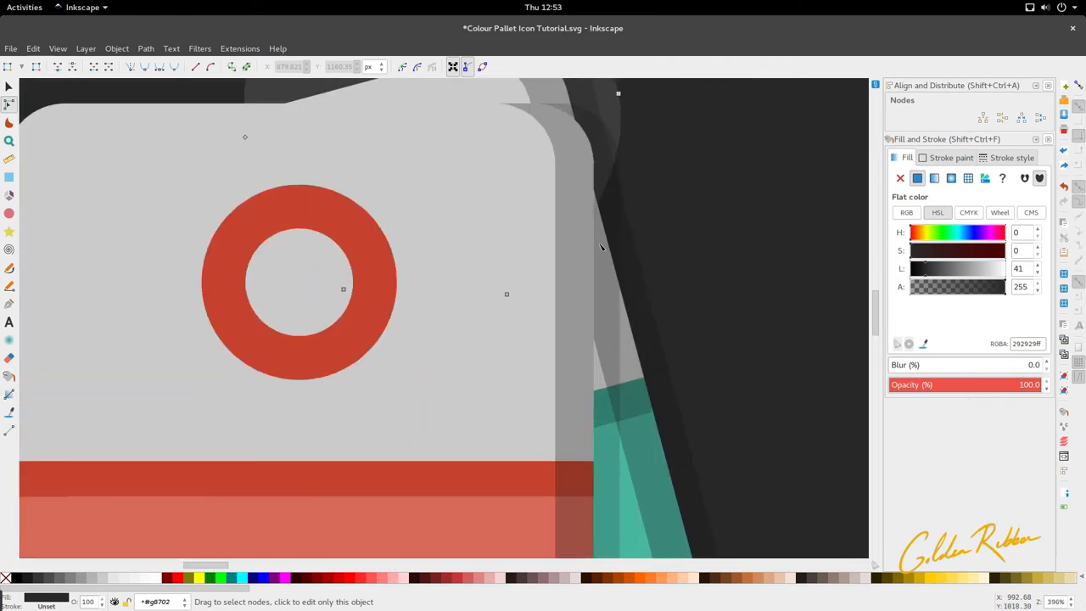
pyautogui.scroll(1, 601, 247)
pyautogui.press('b')
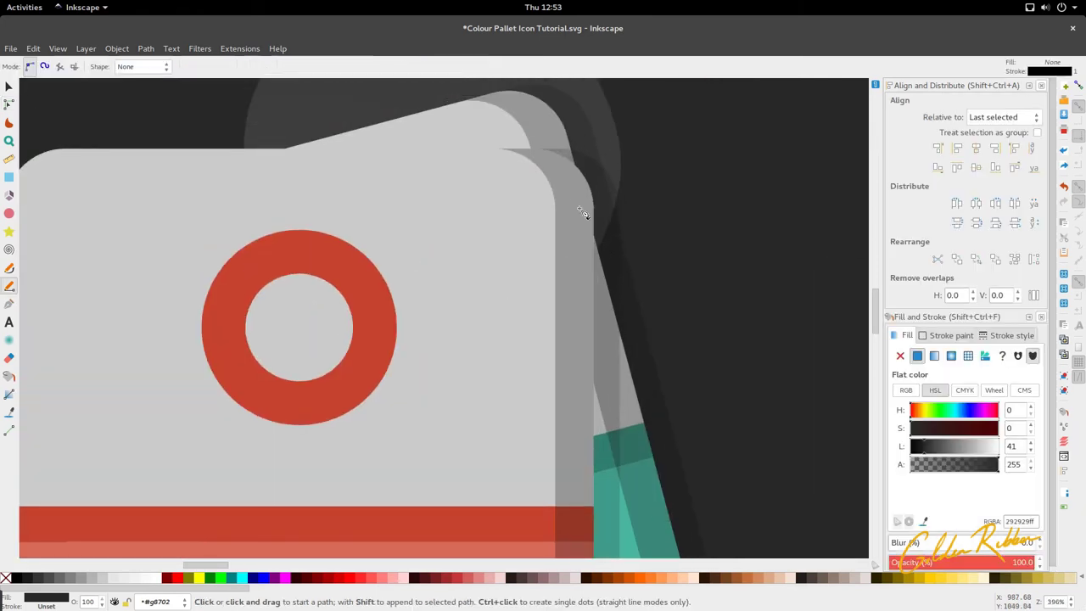
pyautogui.keyDown('ctrl'); pyautogui.scroll(1, 574, 157); pyautogui.keyUp('ctrl')
pyautogui.click(573, 151)
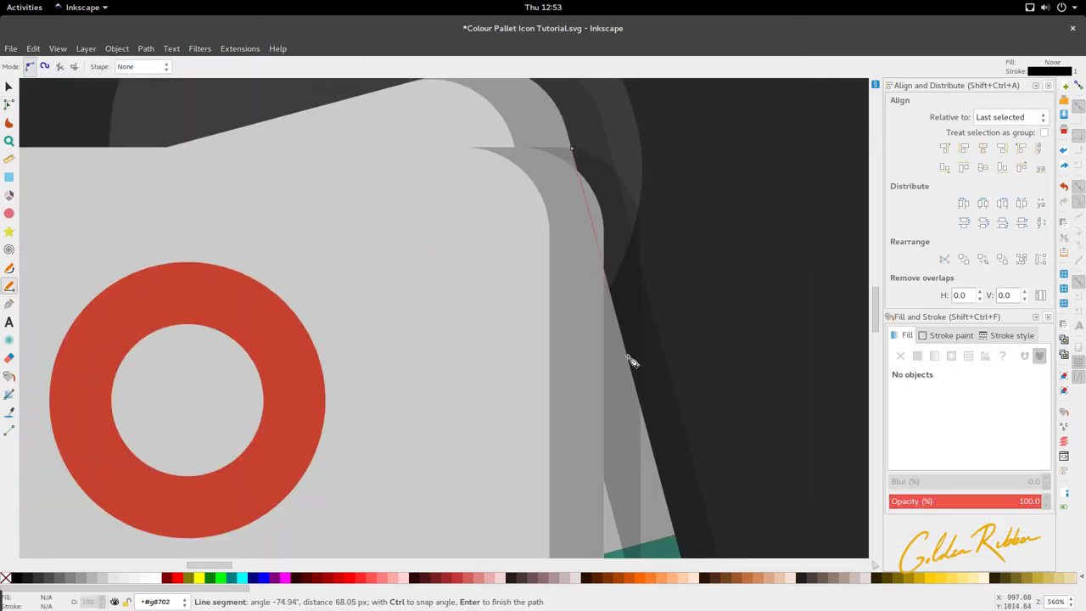
pyautogui.press('s')
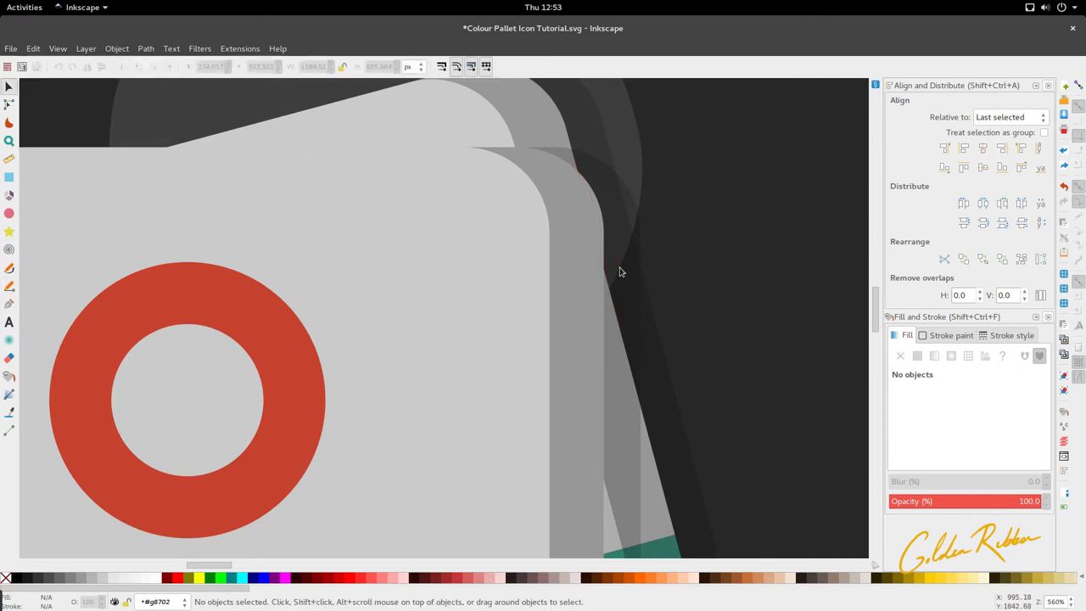
# Step: Delete the dark semi-transparent shading strip along the teal card's long outer edge
pyautogui.scroll(3, 625, 270)
pyautogui.keyDown('ctrl'); pyautogui.scroll(-1, 625, 265); pyautogui.keyUp('ctrl')
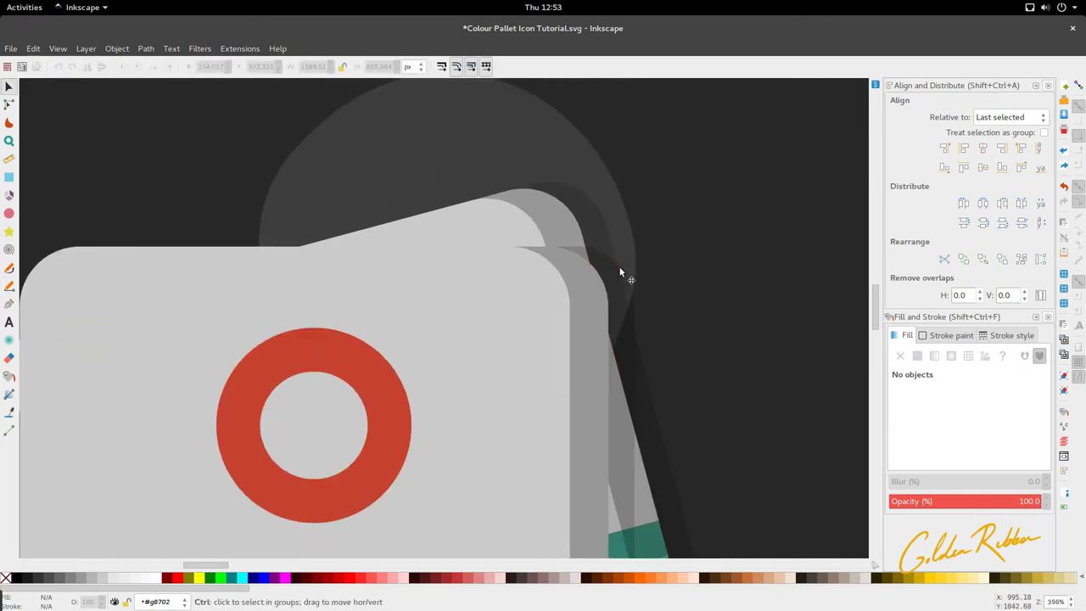
pyautogui.doubleClick(601, 227)
pyautogui.doubleClick(601, 227)
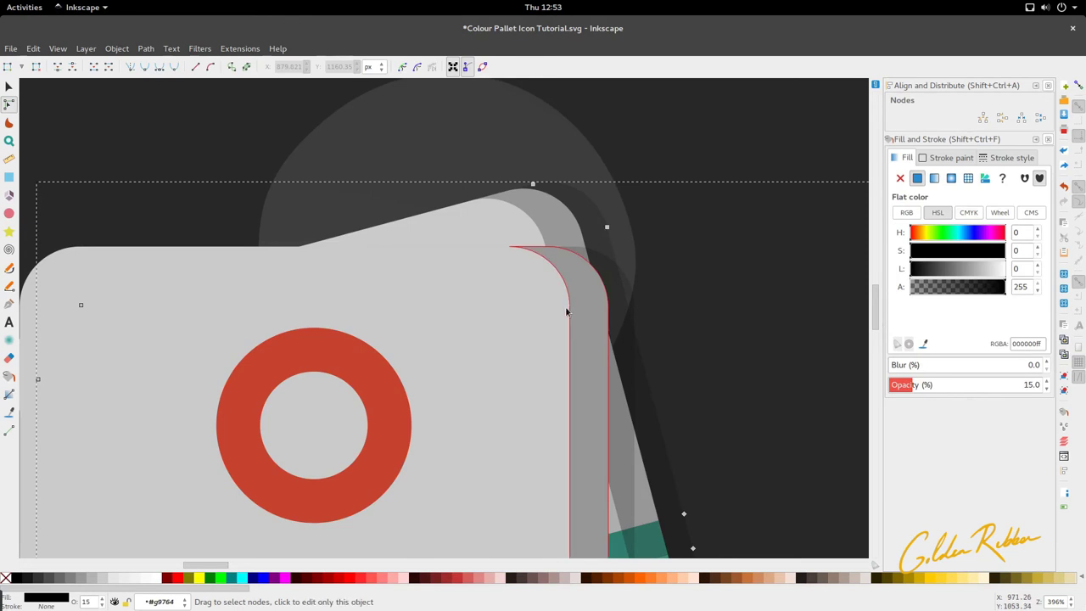
pyautogui.press('s')
pyautogui.keyDown('ctrl'); pyautogui.scroll(-3, 566, 312); pyautogui.keyUp('ctrl')
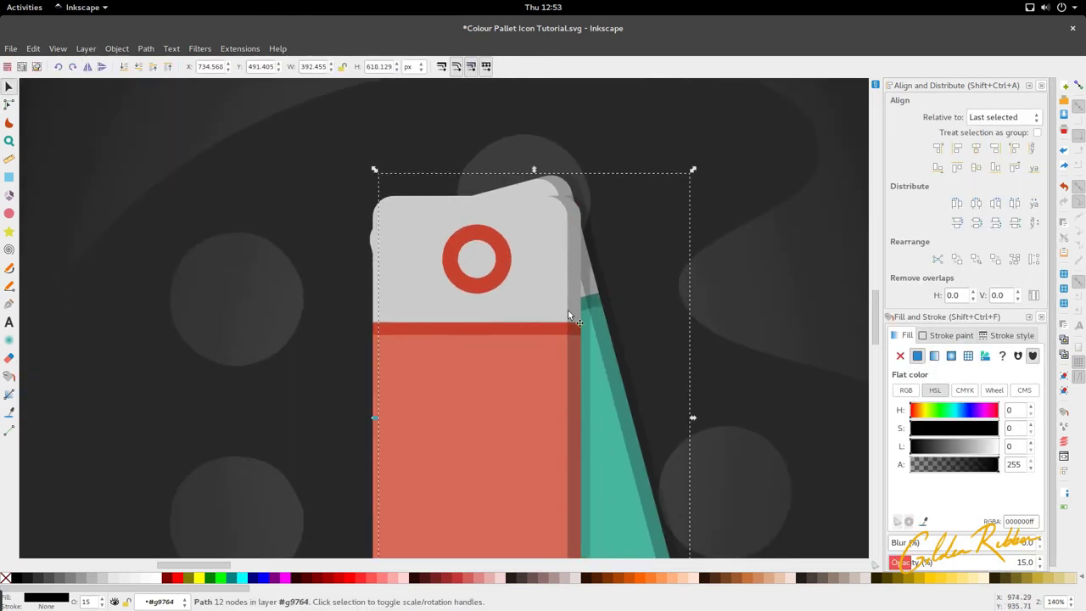
pyautogui.scroll(2, 569, 309)
pyautogui.keyDown('ctrl'); pyautogui.scroll(-2, 602, 311); pyautogui.keyUp('ctrl')
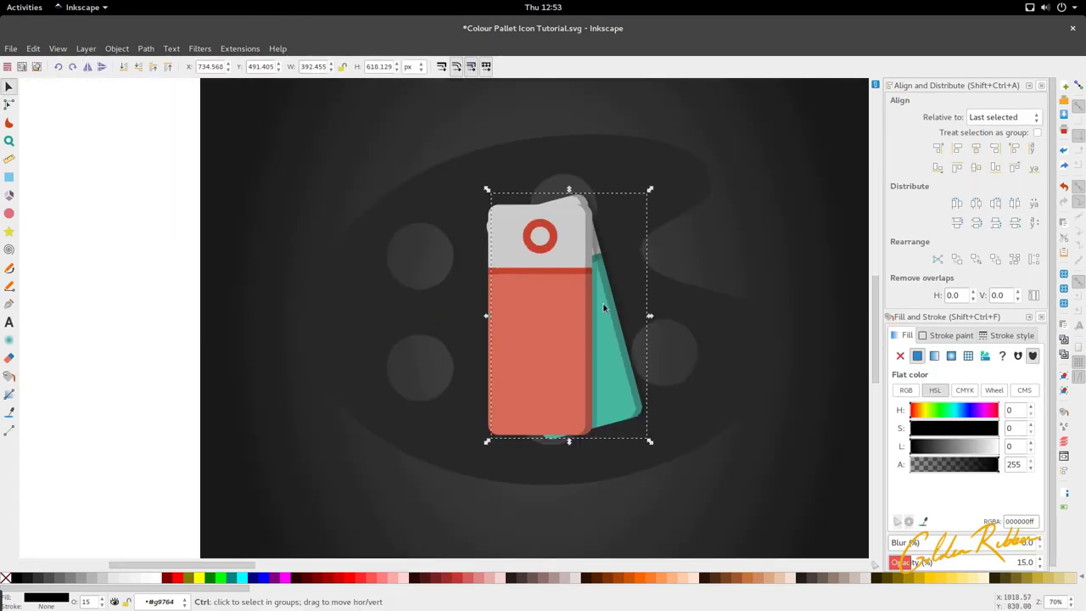
pyautogui.keyDown('ctrl'); pyautogui.scroll(1, 615, 315); pyautogui.keyUp('ctrl')
pyautogui.doubleClick(617, 322)
pyautogui.press('s')
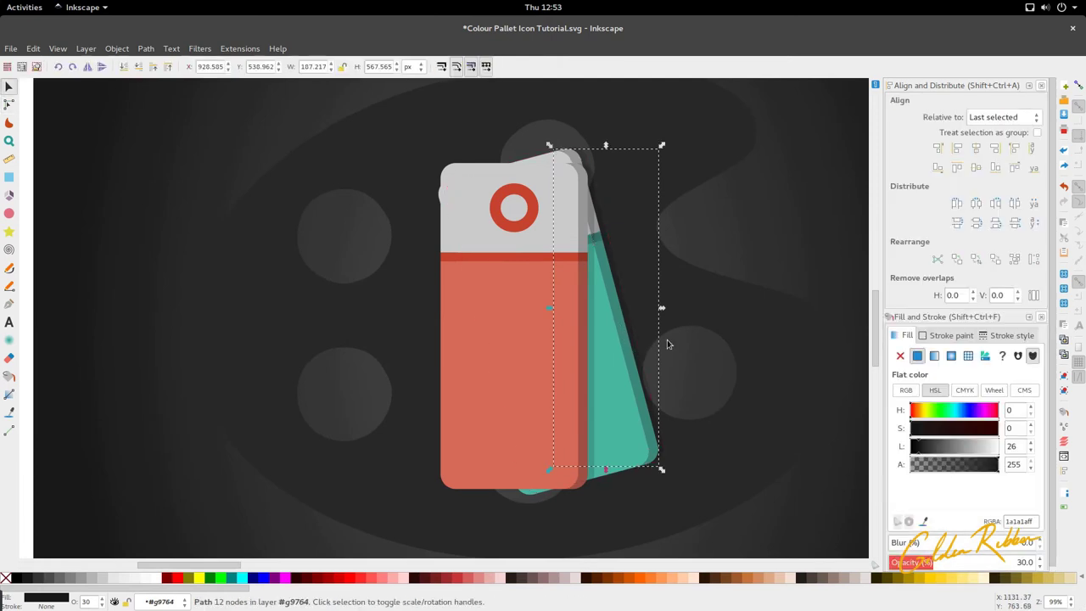
pyautogui.press('Escape')
# Step: Draw a closed path around the part of the red card's drop shadow spilling past the teal card's upper outer edge
pyautogui.keyDown('ctrl'); pyautogui.scroll(4, 575, 180); pyautogui.keyUp('ctrl')
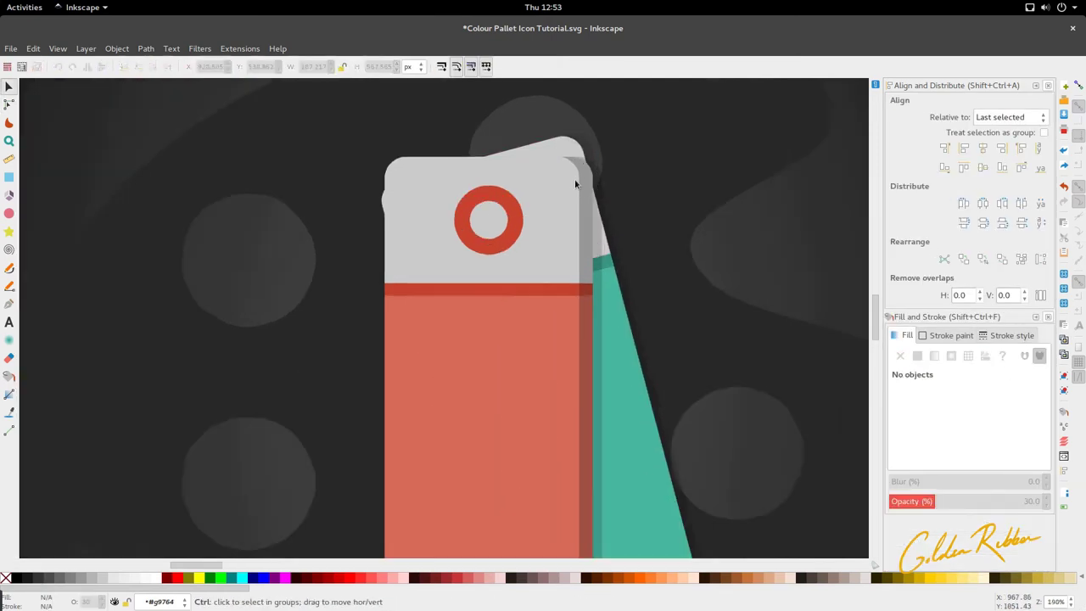
pyautogui.keyDown('ctrl'); pyautogui.scroll(-2, 575, 183); pyautogui.keyUp('ctrl')
pyautogui.keyDown('ctrl'); pyautogui.scroll(-2, 596, 281); pyautogui.keyUp('ctrl')
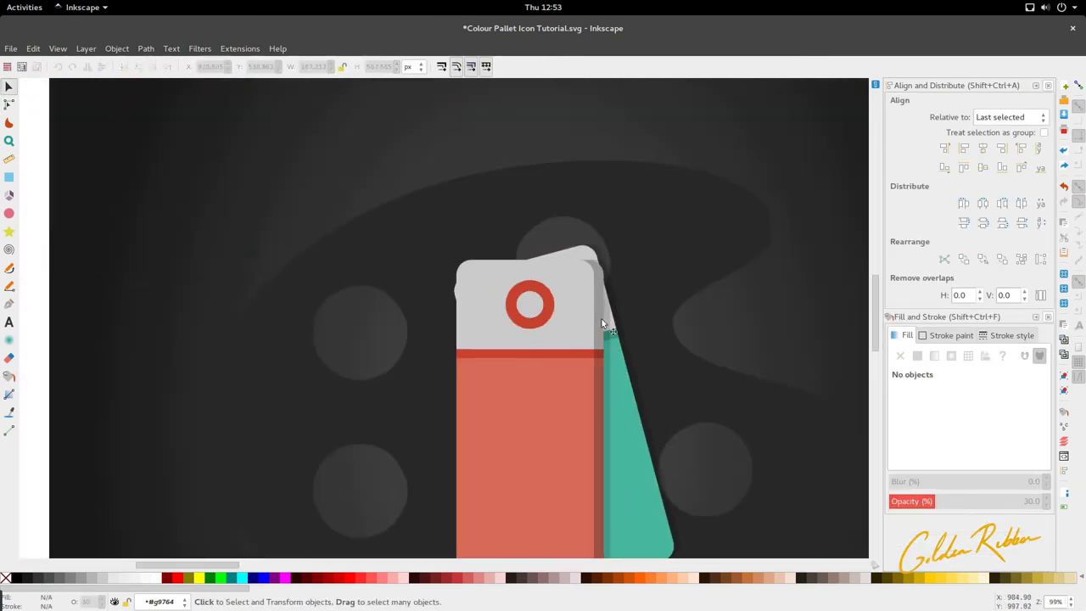
pyautogui.keyDown('ctrl'); pyautogui.scroll(3, 622, 269); pyautogui.keyUp('ctrl')
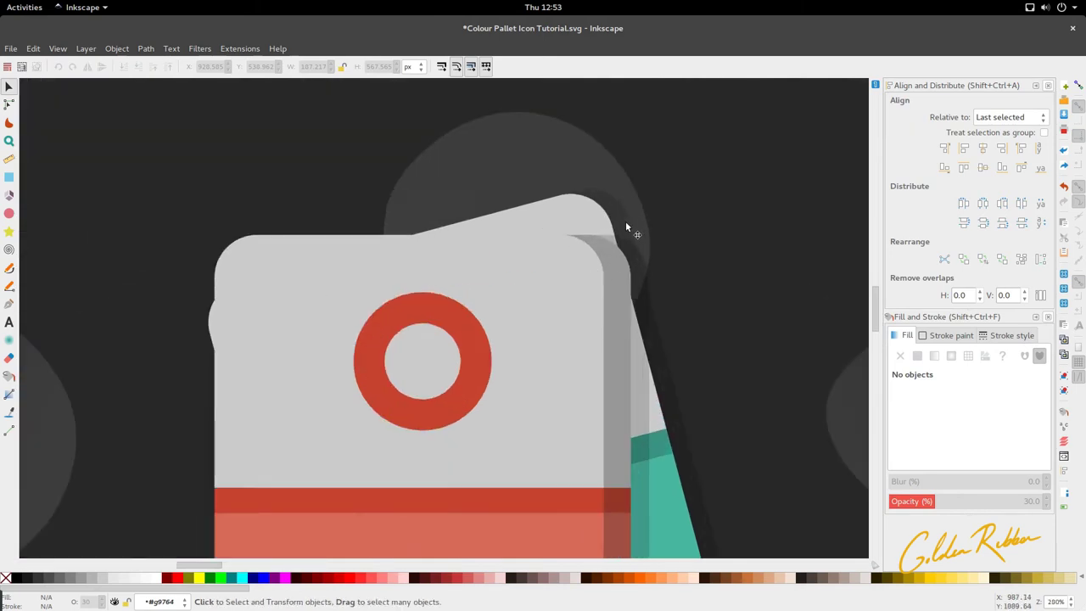
pyautogui.keyDown('ctrl'); pyautogui.scroll(-1, 649, 269); pyautogui.keyUp('ctrl')
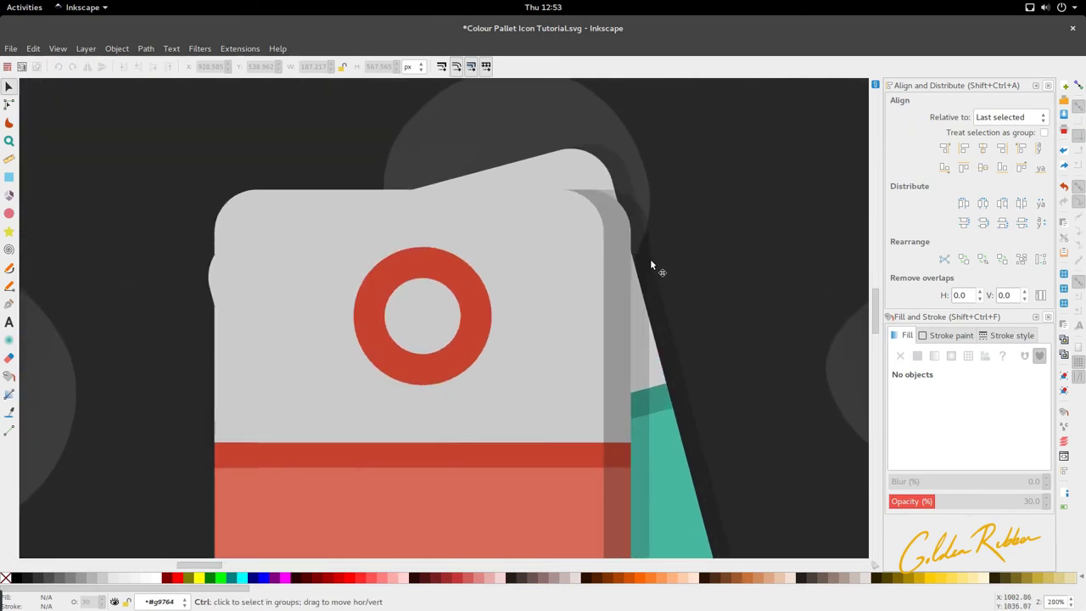
pyautogui.keyDown('ctrl'); pyautogui.scroll(-1, 650, 259); pyautogui.keyUp('ctrl')
pyautogui.keyDown('ctrl'); pyautogui.scroll(2, 649, 259); pyautogui.keyUp('ctrl')
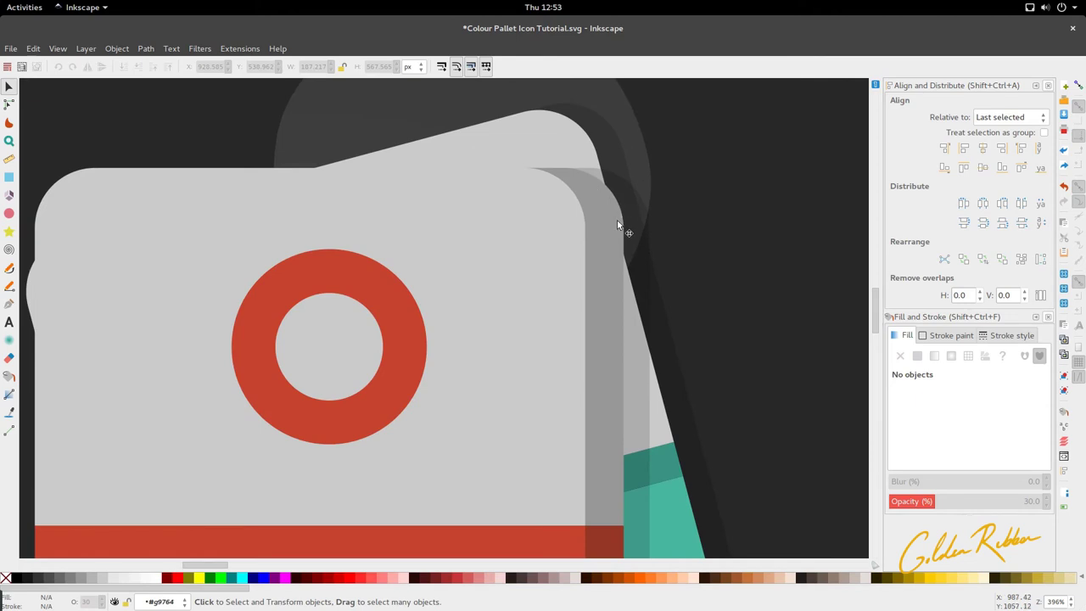
pyautogui.press('b')
pyautogui.click(600, 169)
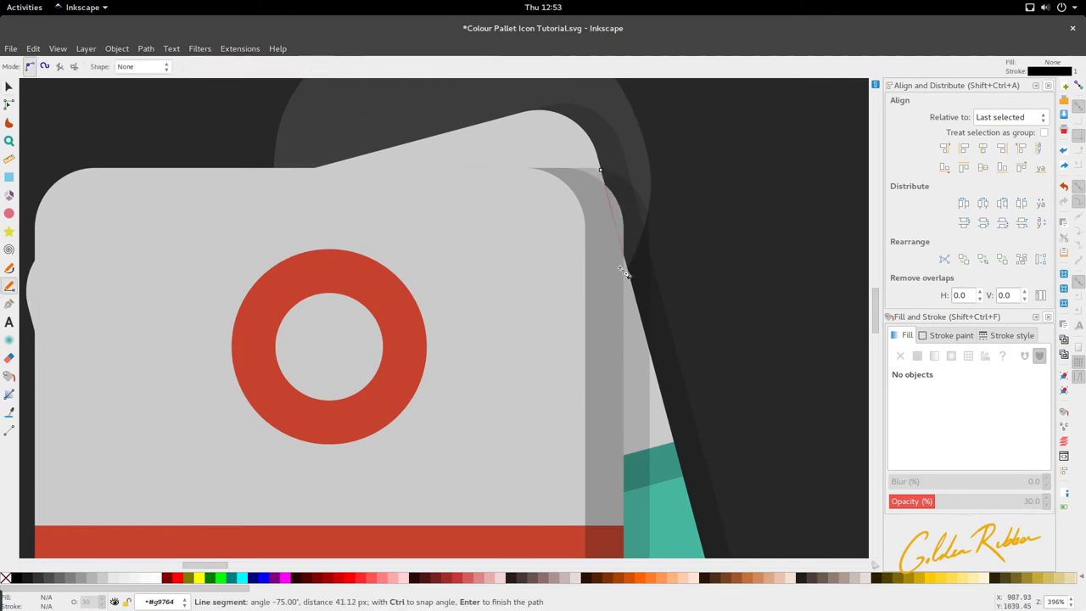
pyautogui.click(658, 363)
pyautogui.click(676, 311)
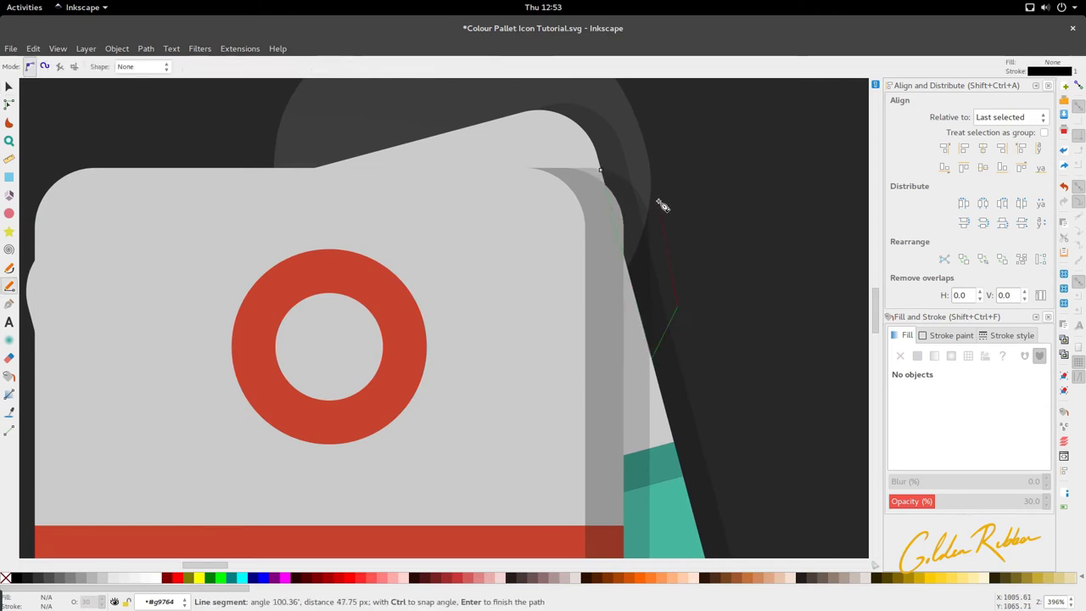
pyautogui.click(602, 170)
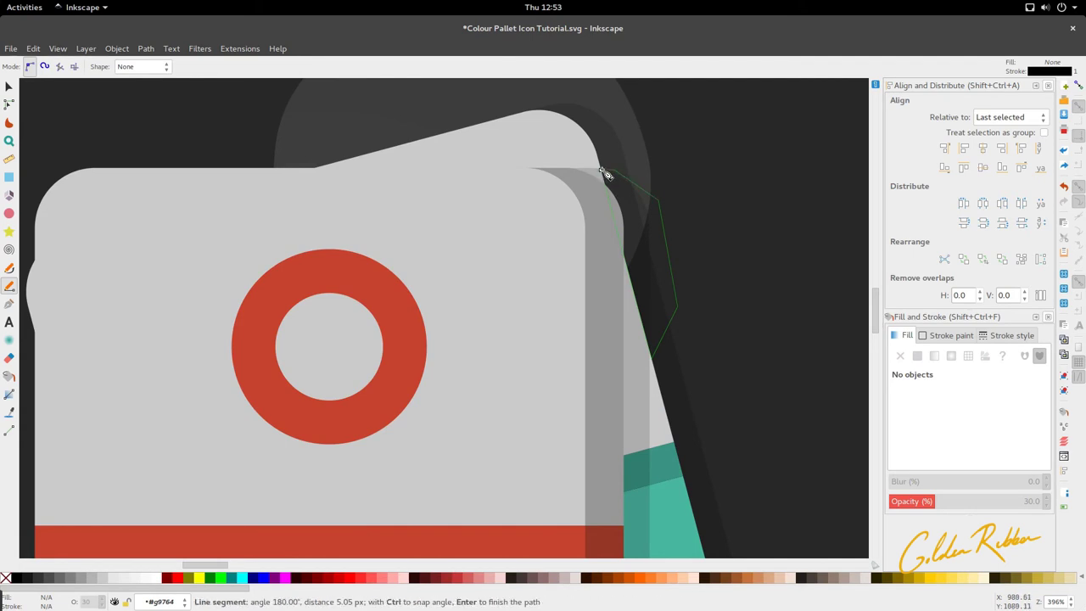
pyautogui.press('s')
pyautogui.scroll(-1, 608, 264)
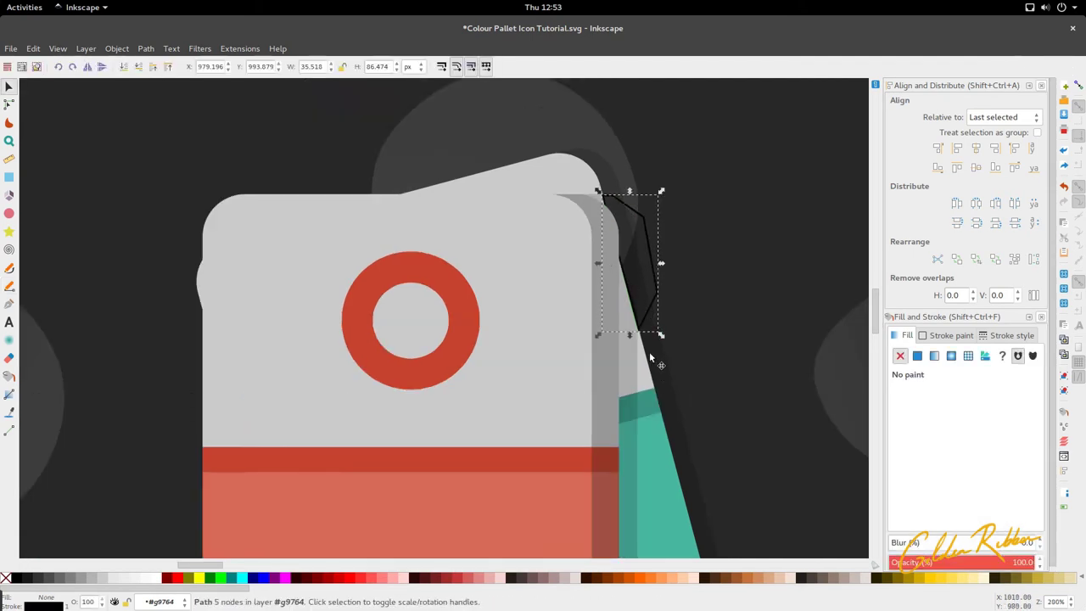
pyautogui.click(9, 103)
pyautogui.scroll(1, 692, 344)
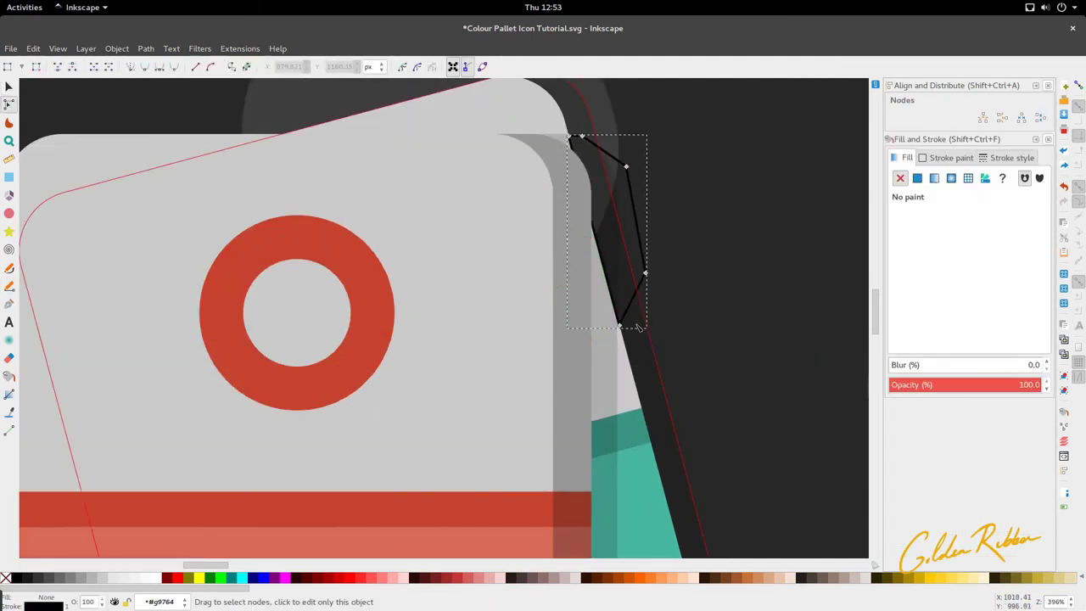
pyautogui.keyDown('shift'); pyautogui.click(618, 364); pyautogui.keyUp('shift')
pyautogui.press('shift')
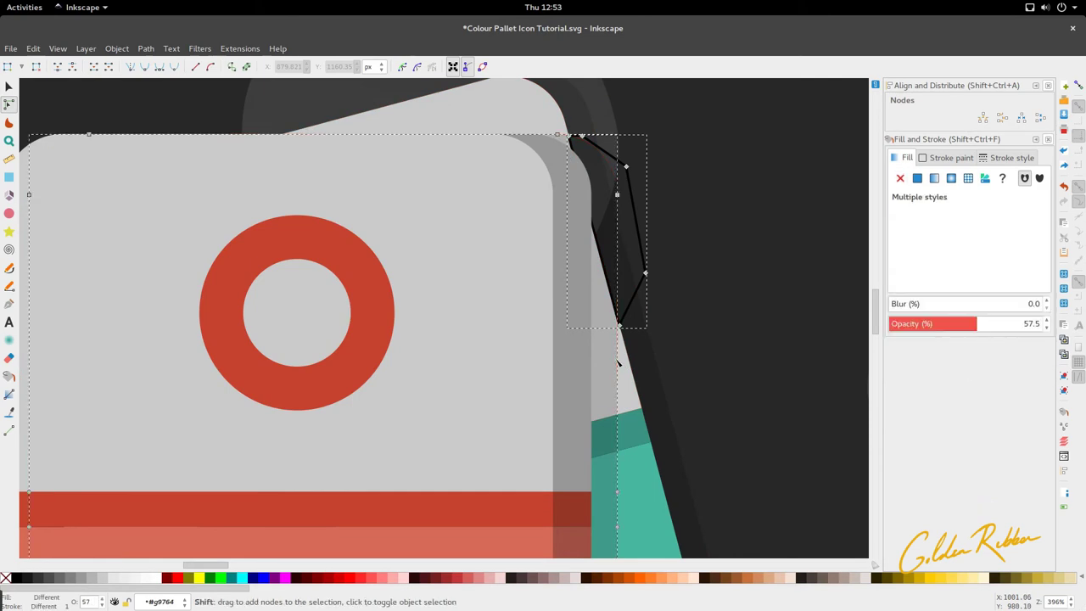
pyautogui.keyDown('shift'); pyautogui.click(618, 363); pyautogui.keyUp('shift')
pyautogui.hotkey('ctrl', 'z')
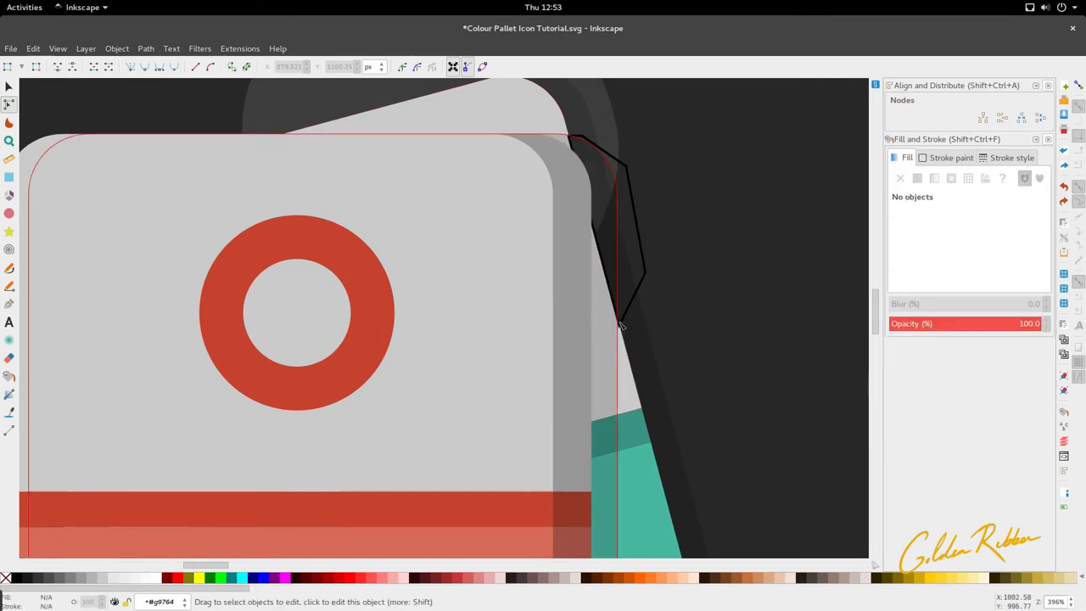
pyautogui.click(633, 301)
pyautogui.press('s')
pyautogui.click(642, 283)
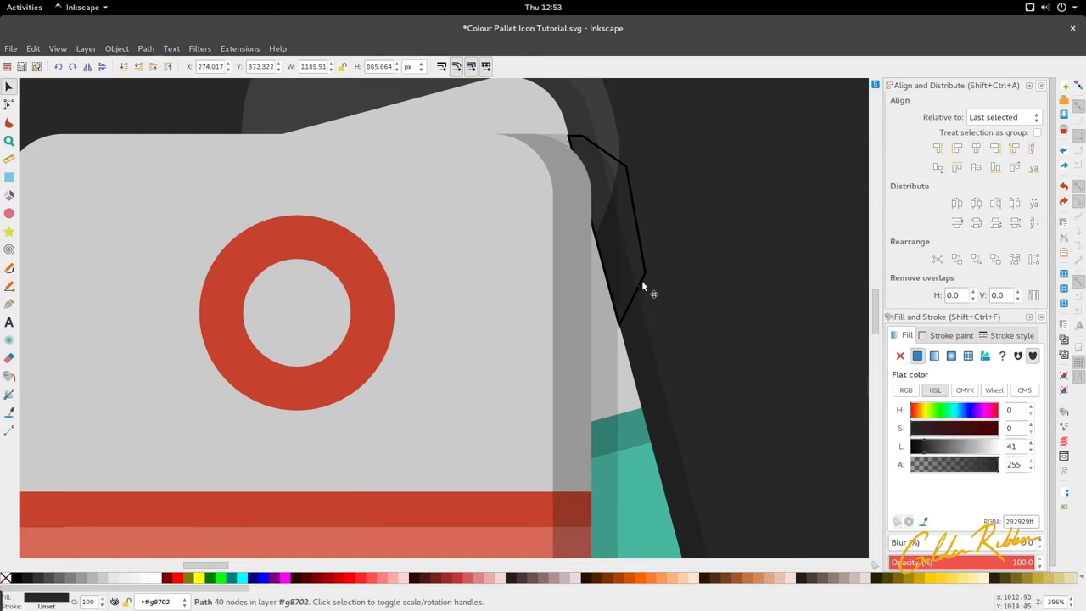
pyautogui.moveTo(643, 282); pyautogui.dragTo(693, 280)
pyautogui.hotkey('ctrl', 'z')
pyautogui.hotkey('ctrl', 'shift', 'g')
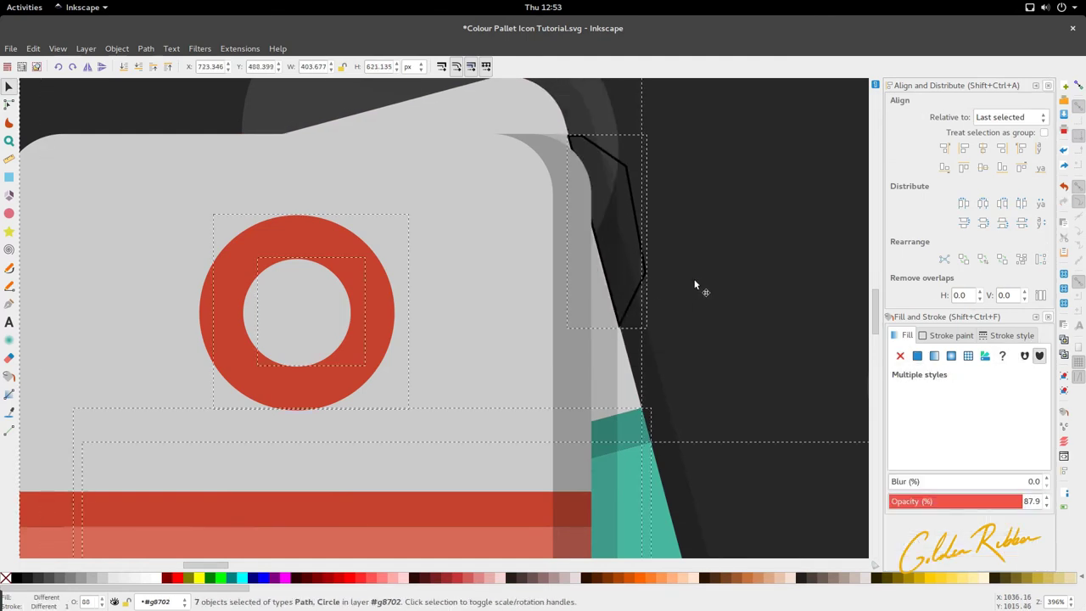
pyautogui.press('Escape')
pyautogui.scroll(-6, 691, 291)
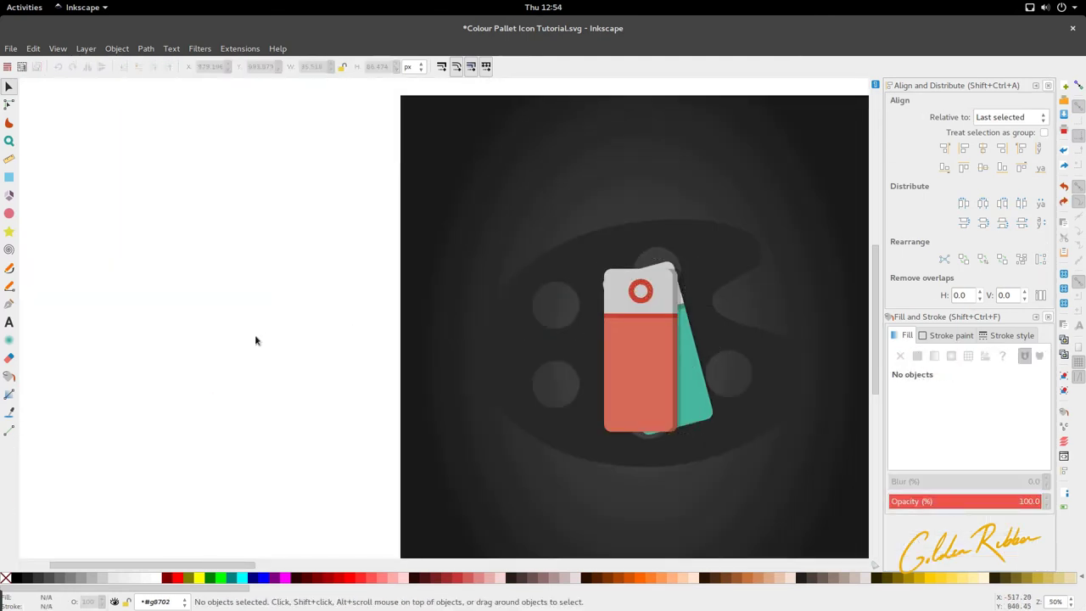
pyautogui.scroll(3, 703, 293)
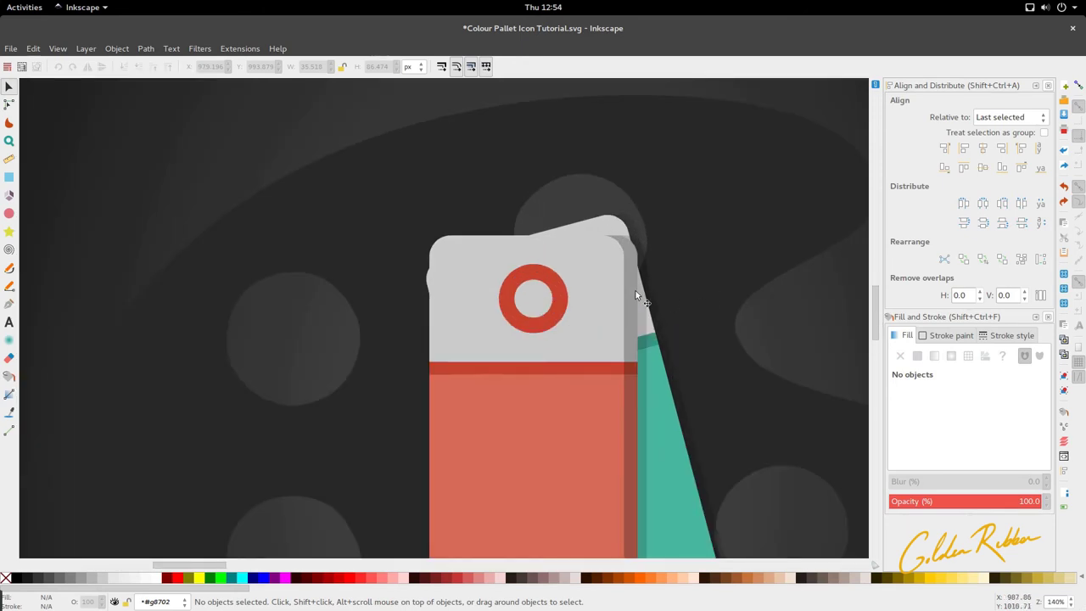
# Step: Move the drawn outline out of the teal card group, keeping its position but placing it above both cards
pyautogui.click(647, 288)
pyautogui.doubleClick(655, 289)
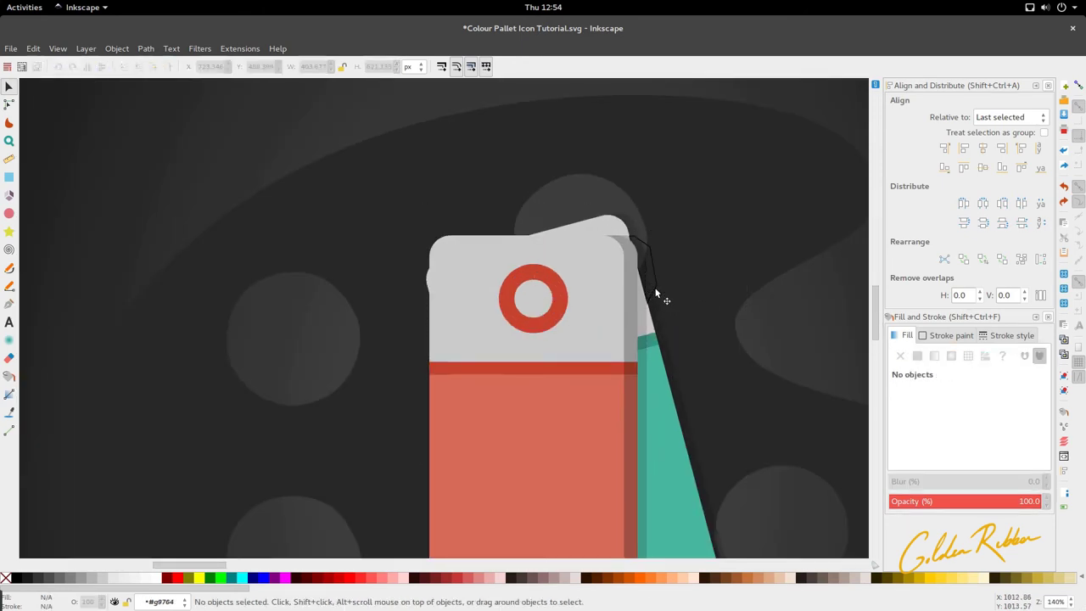
pyautogui.keyDown('ctrl'); pyautogui.click(656, 293); pyautogui.keyUp('ctrl')
pyautogui.press('Escape')
pyautogui.scroll(-2, 656, 293)
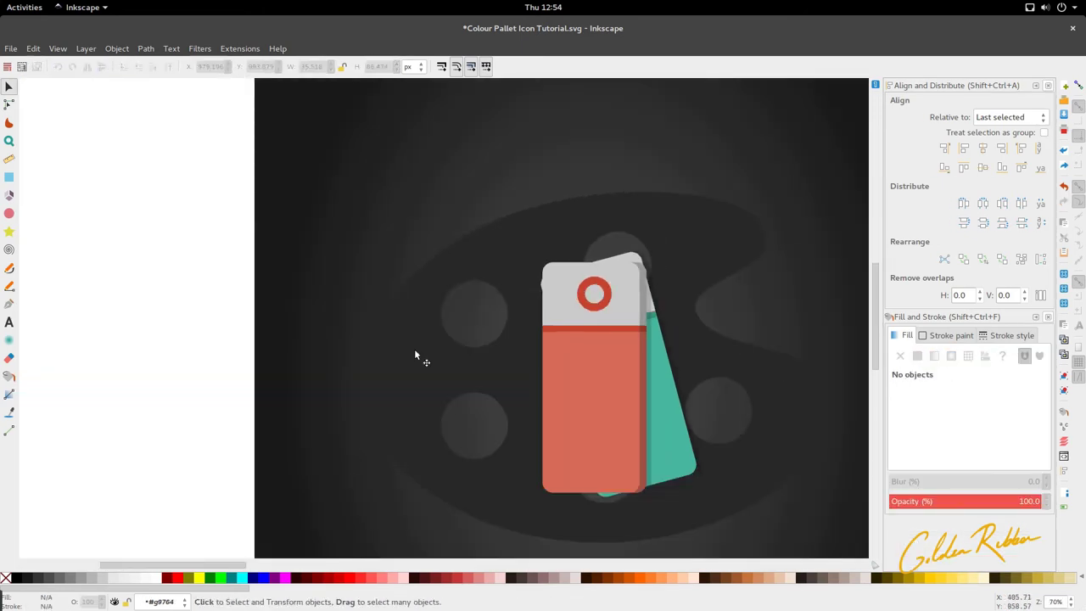
pyautogui.keyDown('alt'); pyautogui.click(649, 314); pyautogui.keyUp('alt')
pyautogui.keyDown('ctrl'); pyautogui.click(655, 292); pyautogui.keyUp('ctrl')
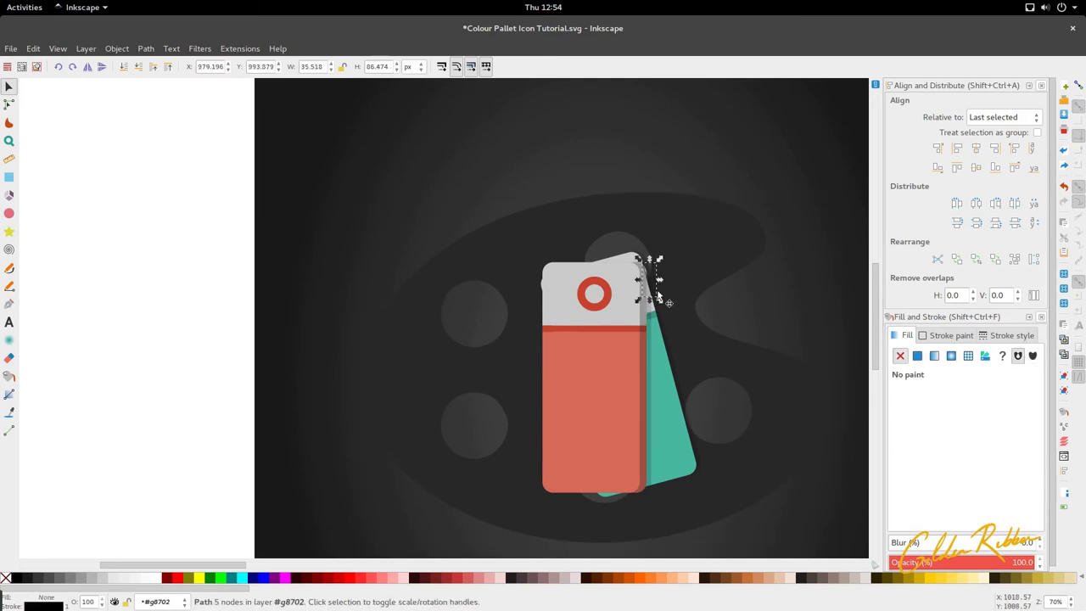
# Step: Subtract the drawn outline from the red card's drop shadow using Difference, trimming the shadow to the teal card's edge
pyautogui.scroll(5, 655, 291)
pyautogui.scroll(2, 606, 218)
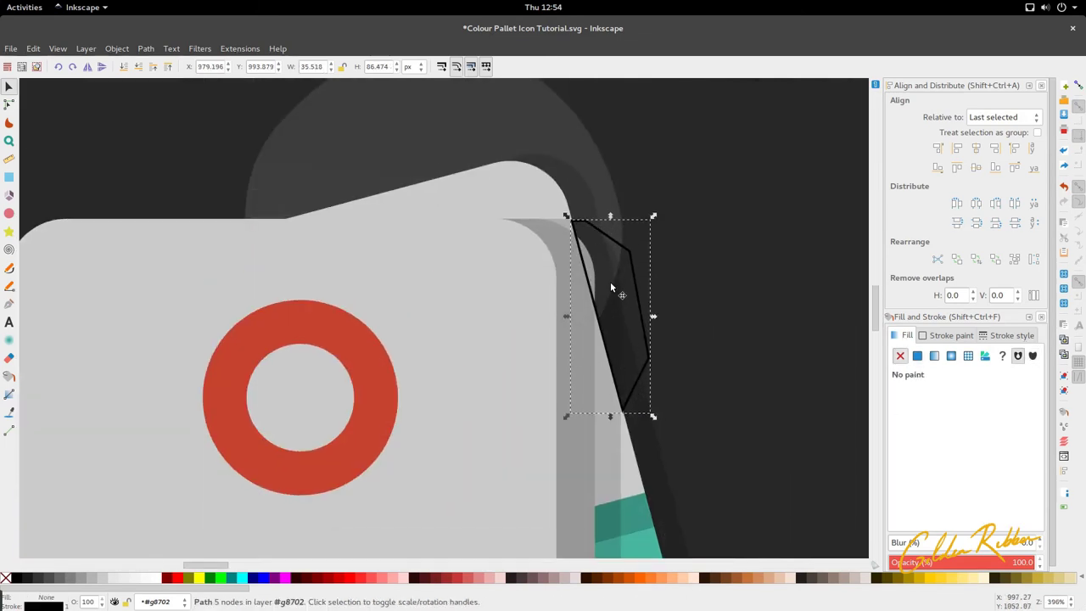
pyautogui.click(8, 105)
pyautogui.click(577, 481)
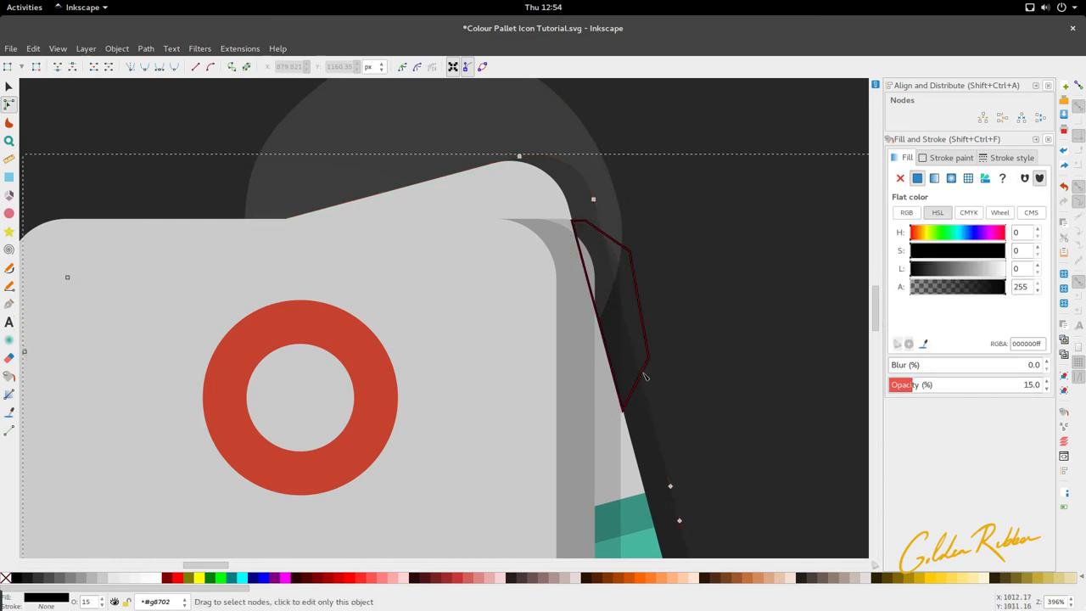
pyautogui.click(652, 369)
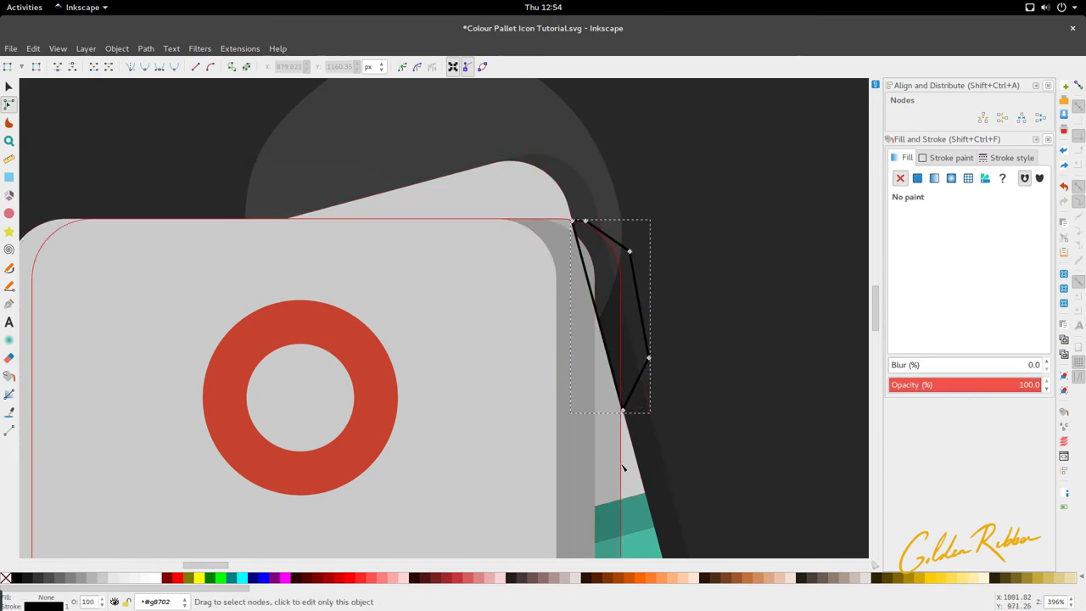
pyautogui.click(637, 412)
pyautogui.keyDown('shift'); pyautogui.click(637, 412); pyautogui.keyUp('shift')
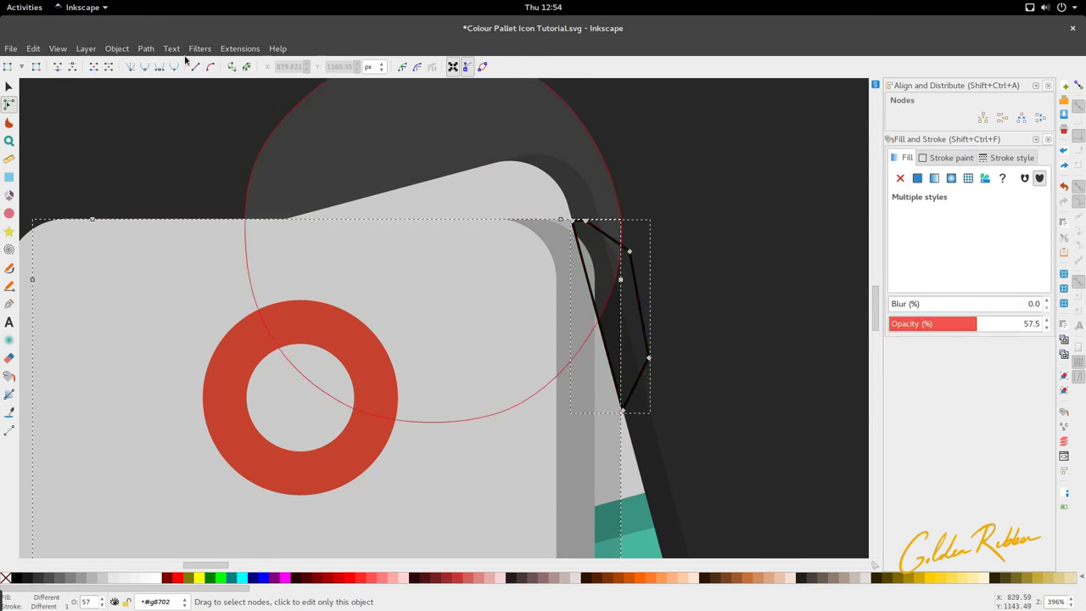
pyautogui.click(146, 49)
pyautogui.click(165, 138)
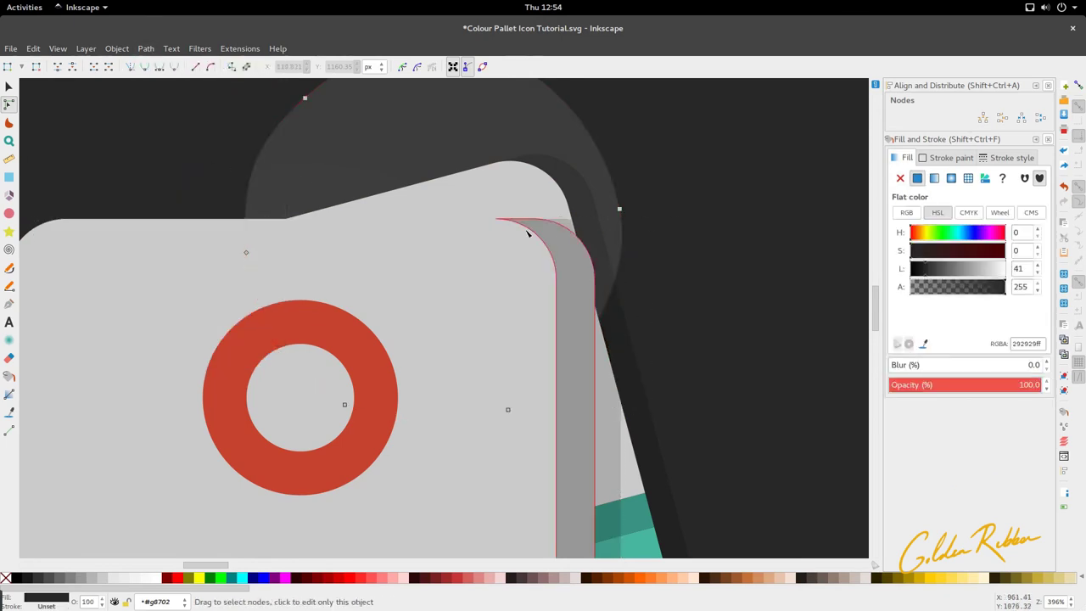
# Step: Duplicate the red card group and rotate the copy counter-clockwise around the ring hole until it fans out beyond the teal card
pyautogui.keyDown('ctrl'); pyautogui.scroll(-4, 513, 238); pyautogui.keyUp('ctrl')
pyautogui.press('s')
pyautogui.scroll(-1, 545, 298)
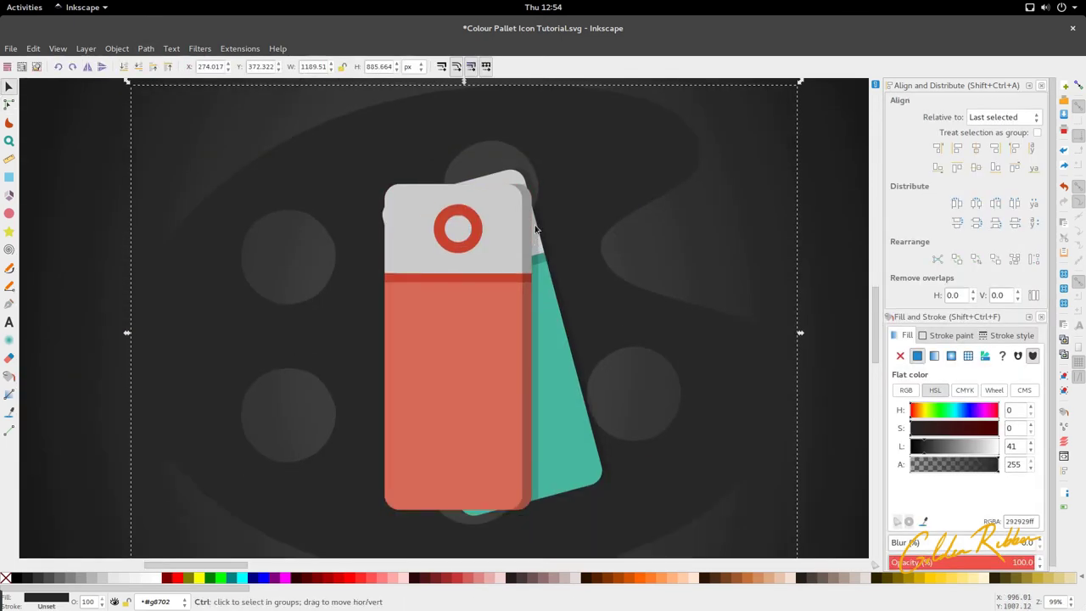
pyautogui.keyDown('ctrl'); pyautogui.scroll(2, 534, 225); pyautogui.keyUp('ctrl')
pyautogui.keyDown('ctrl'); pyautogui.scroll(-2, 534, 223); pyautogui.keyUp('ctrl')
pyautogui.click(536, 245)
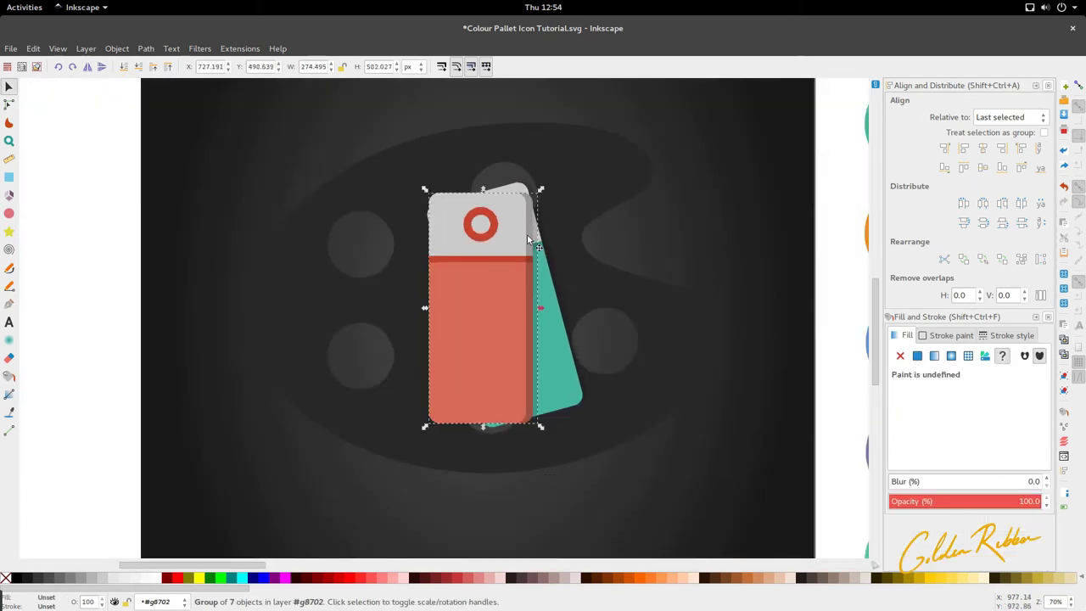
pyautogui.keyDown('ctrl'); pyautogui.scroll(1, 536, 292); pyautogui.keyUp('ctrl')
pyautogui.keyDown('ctrl'); pyautogui.scroll(1, 536, 292); pyautogui.keyUp('ctrl')
pyautogui.keyDown('ctrl'); pyautogui.scroll(-3, 537, 323); pyautogui.keyUp('ctrl')
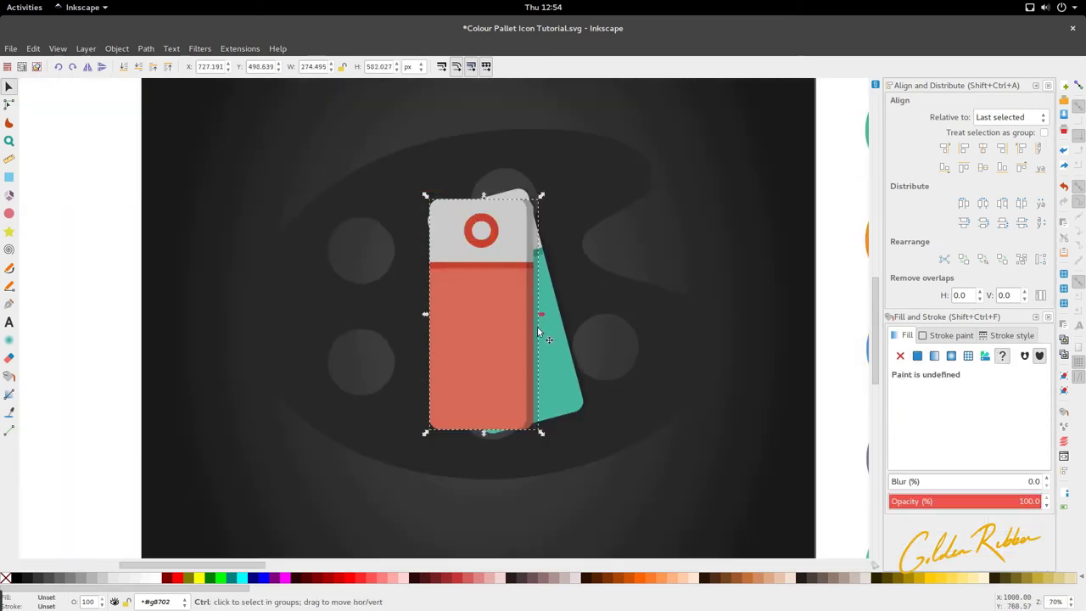
pyautogui.click(540, 433)
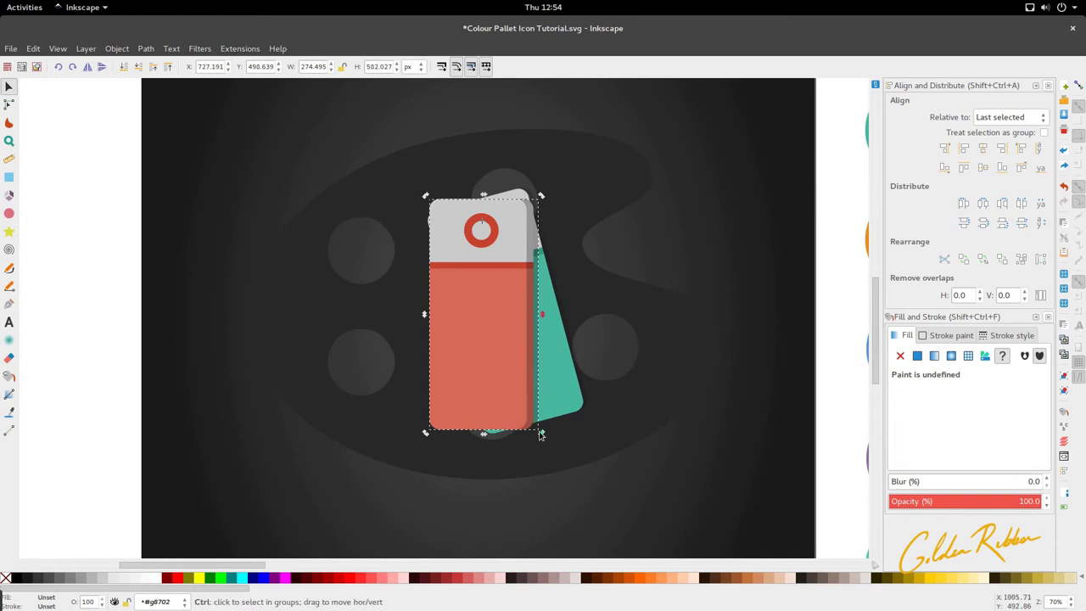
pyautogui.moveTo(540, 435); pyautogui.dragTo(614, 394)
pyautogui.keyDown('ctrl'); pyautogui.scroll(-2, 494, 413); pyautogui.keyUp('ctrl')
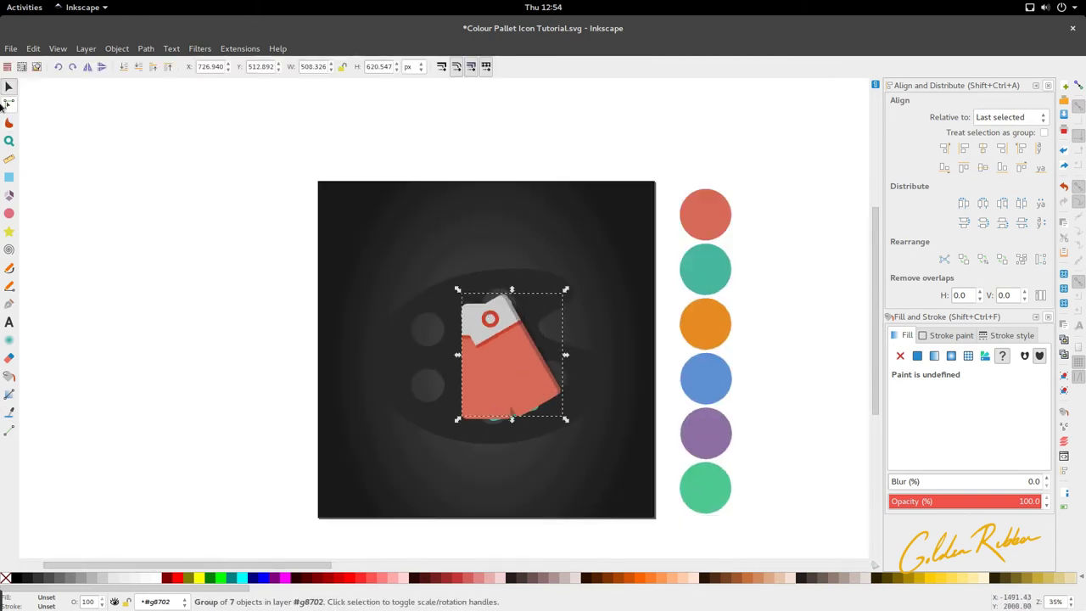
# Step: Fill the rotated copy's large lower panel with the orange sampled from the orange reference circle
pyautogui.click(6, 102)
pyautogui.click(511, 380)
pyautogui.press('d')
pyautogui.click(715, 331)
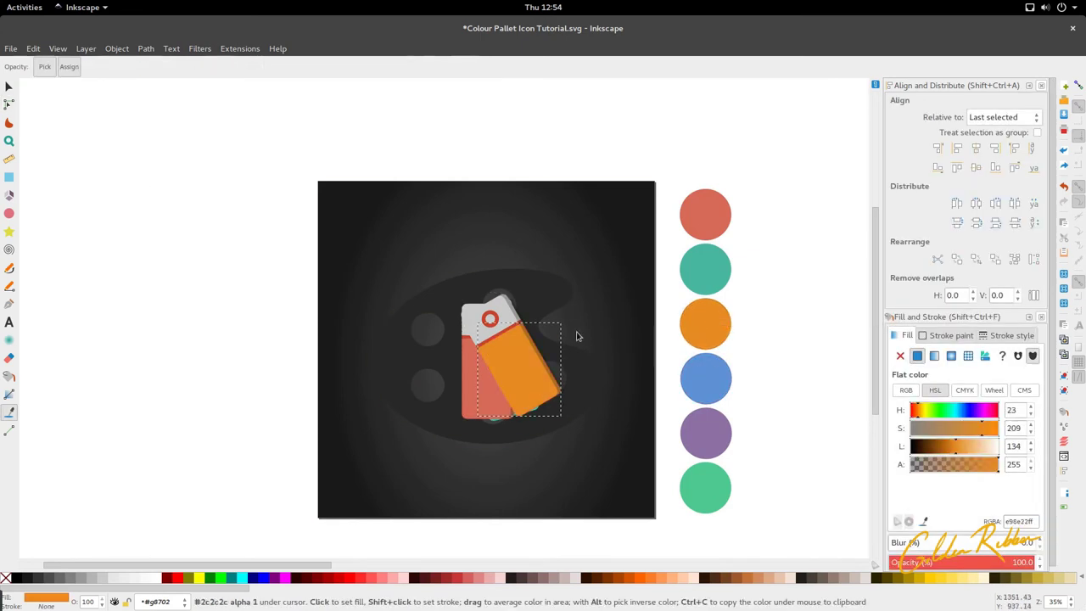
# Step: Recolour the rotated card's thin red stripe with the sampled orange and lower its lightness to 120
pyautogui.press('s')
pyautogui.click(9, 122)
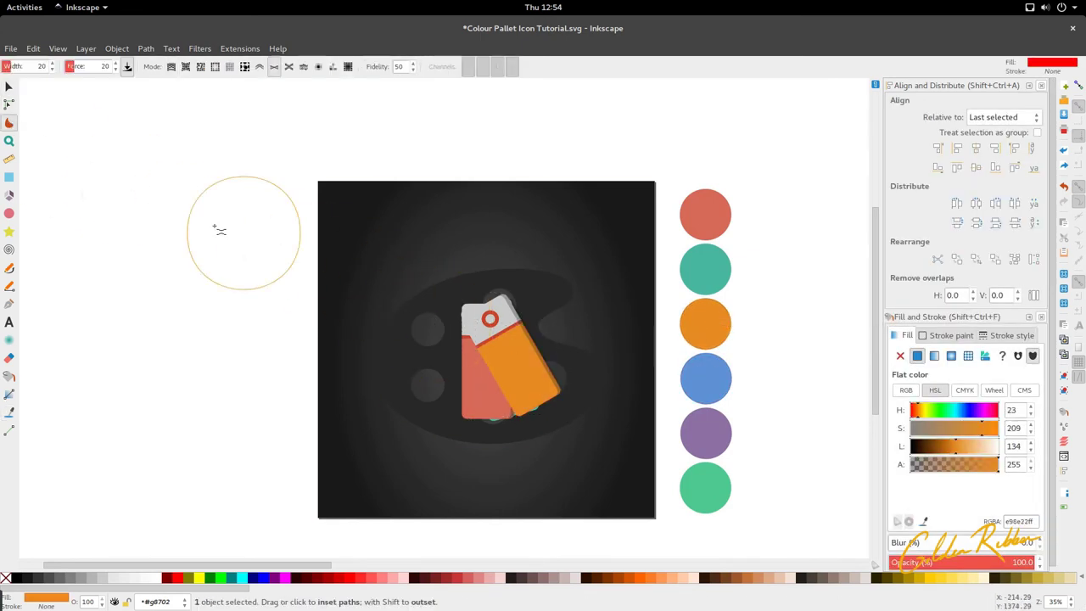
pyautogui.click(8, 103)
pyautogui.scroll(4, 438, 327)
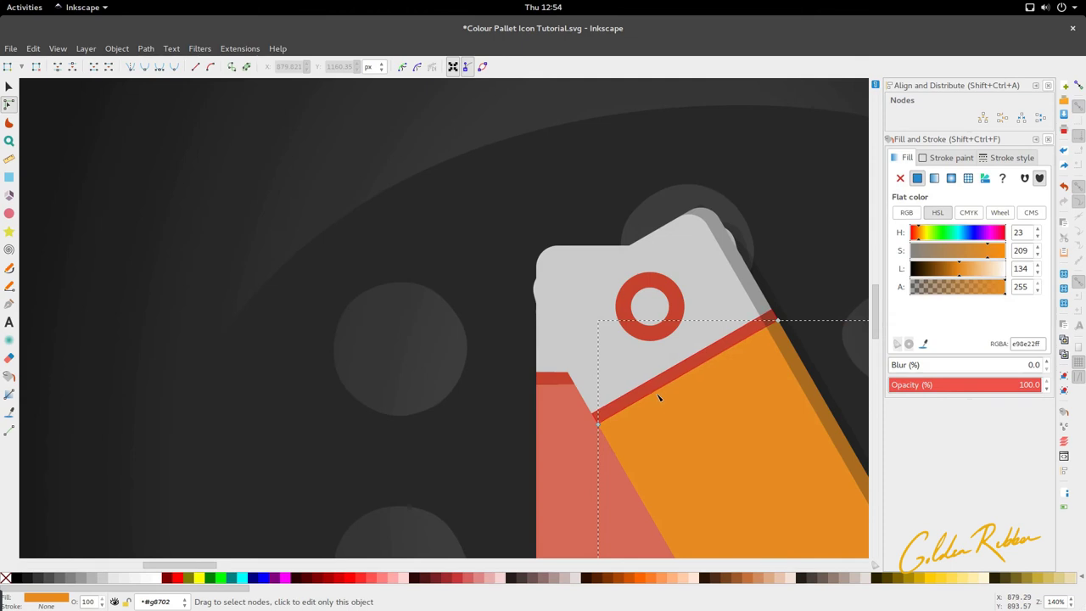
pyautogui.click(658, 387)
pyautogui.scroll(-4, 657, 394)
pyautogui.press('d')
pyautogui.click(698, 431)
pyautogui.press('s')
pyautogui.hscroll(5, 711, 417)
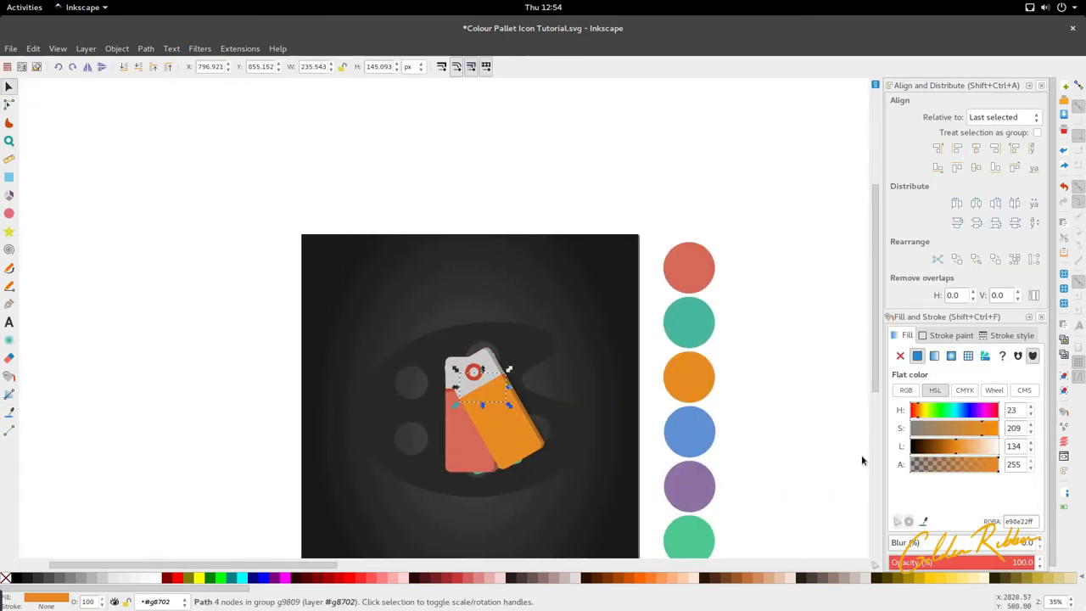
pyautogui.click(953, 454)
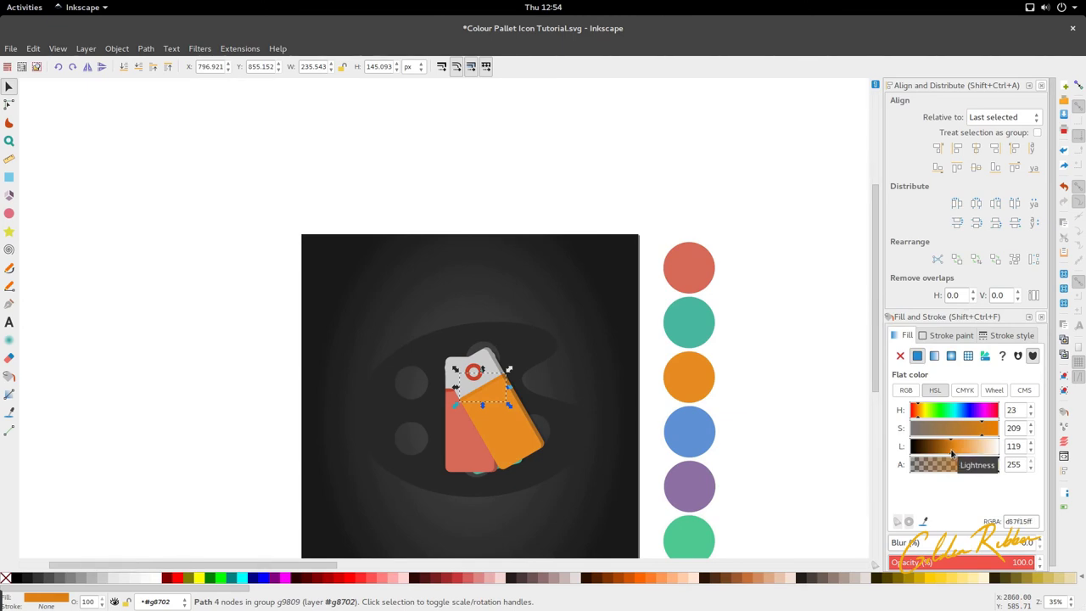
pyautogui.scroll(3, 479, 386)
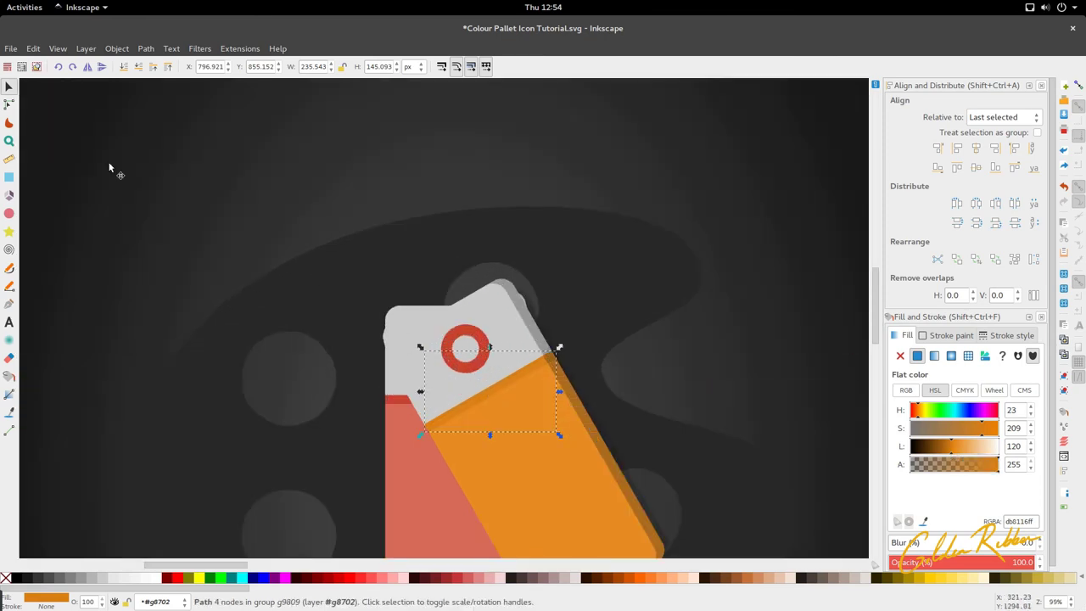
# Step: Lower the orange card group behind the red and teal cards, keeping it above the dark palette shape and its circles
pyautogui.press('-')
pyautogui.press('-')
pyautogui.click(560, 420)
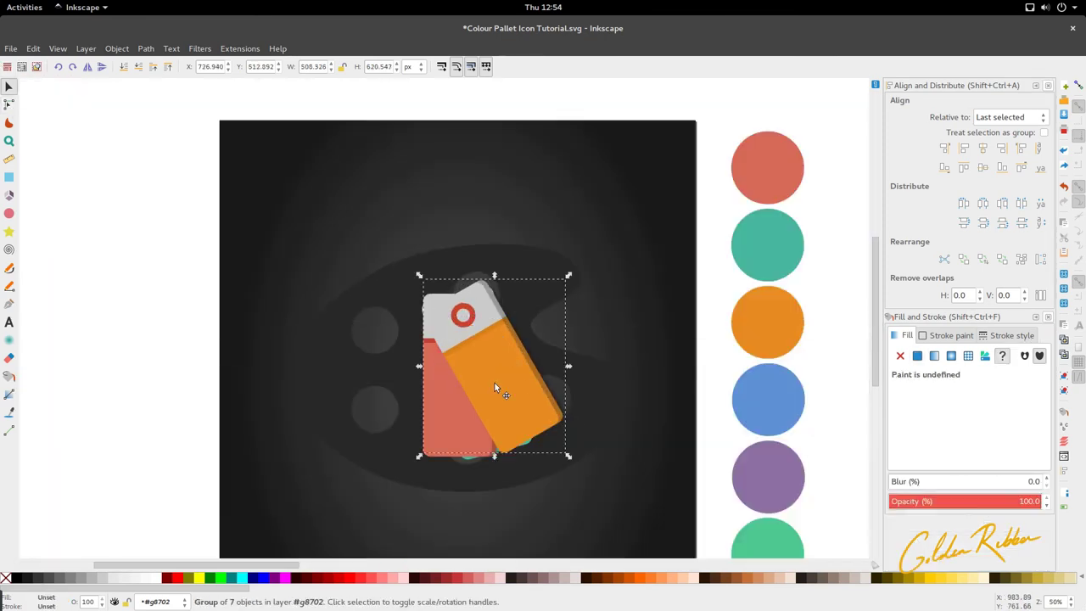
pyautogui.click(140, 68)
pyautogui.click(140, 68)
pyautogui.click(140, 68)
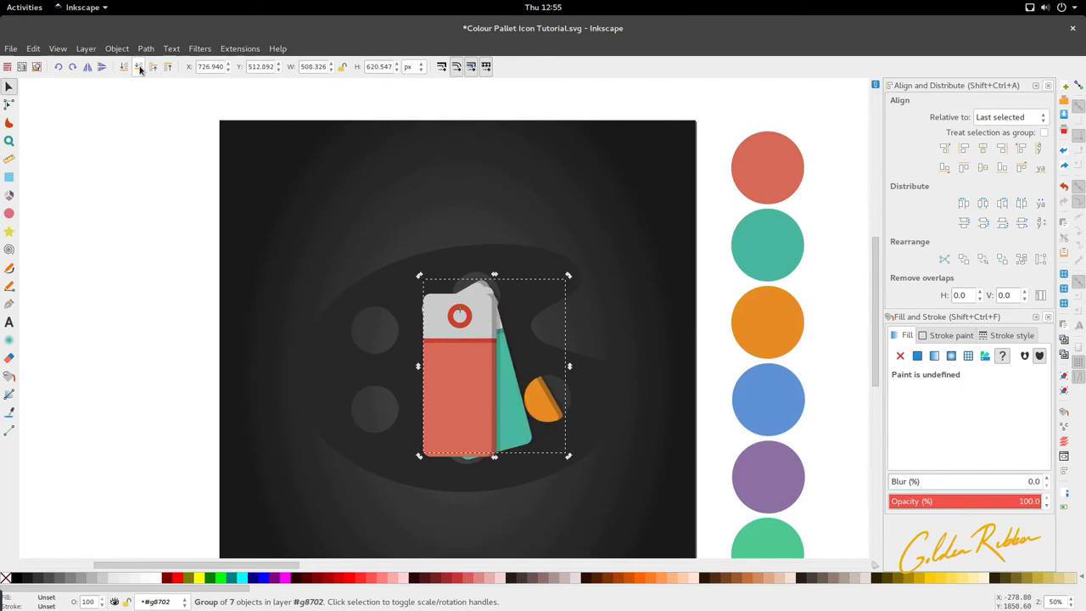
pyautogui.click(153, 68)
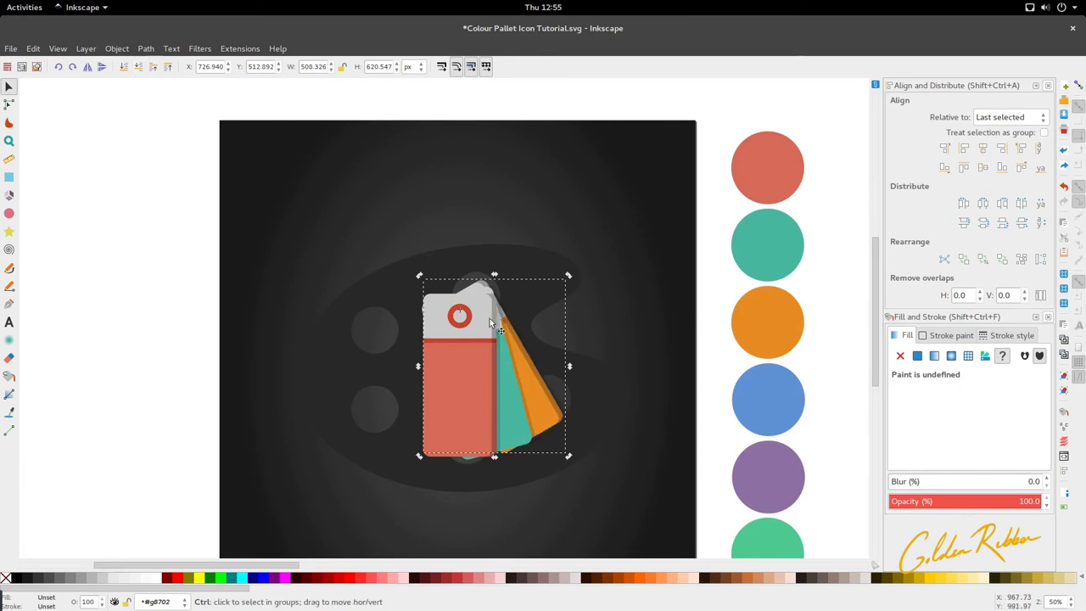
# Step: Fill the teal card's light grey upper section with the dark 1a1a1a sampled from the background
pyautogui.scroll(2, 490, 319)
pyautogui.click(9, 105)
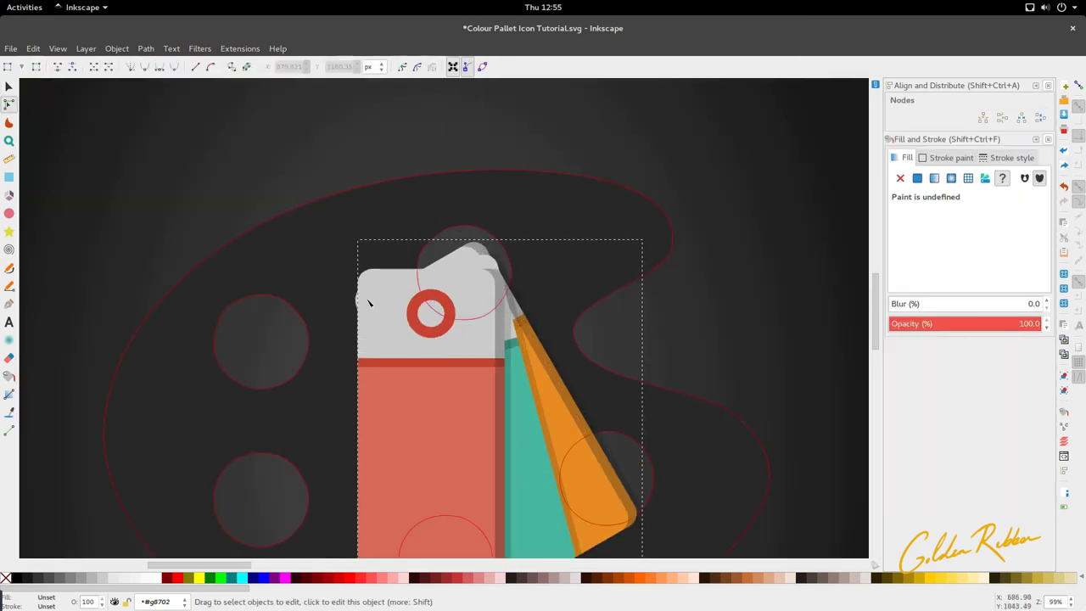
pyautogui.click(507, 327)
pyautogui.press('5')
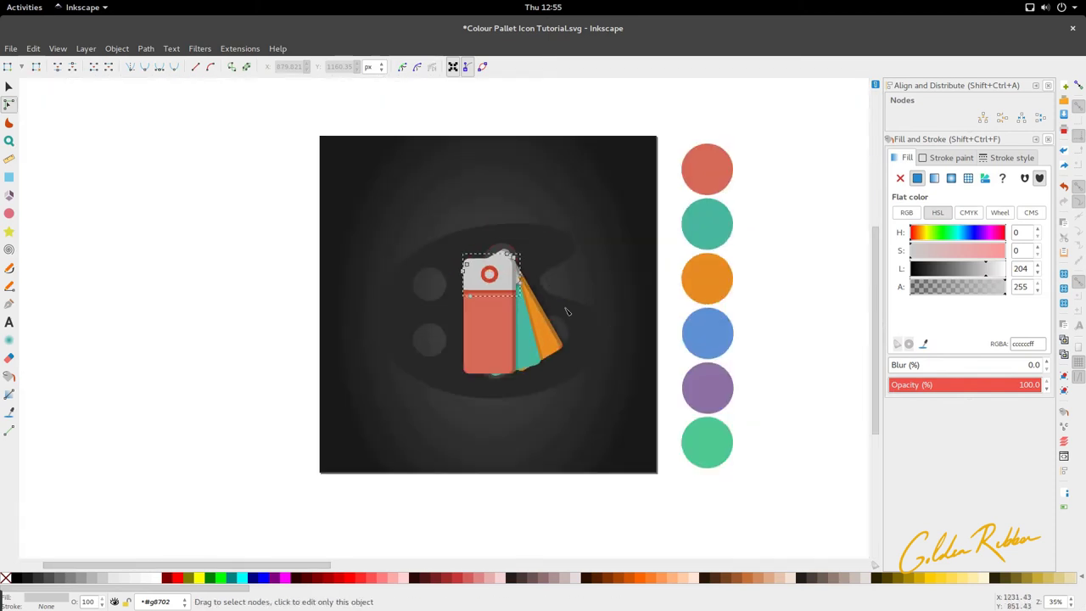
pyautogui.press('d')
pyautogui.click(645, 440)
pyautogui.press('s')
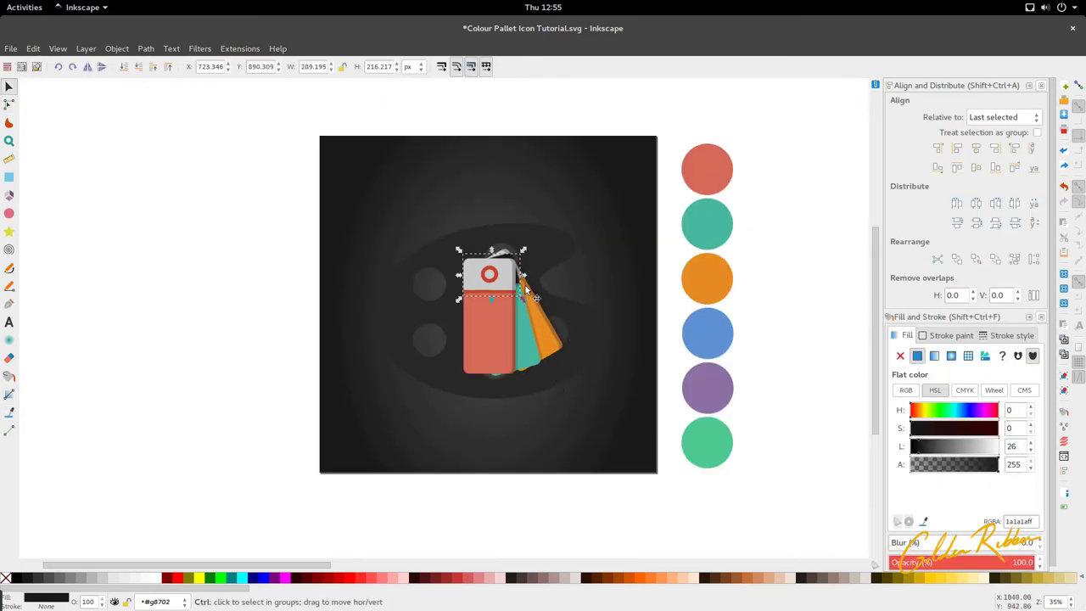
pyautogui.keyDown('ctrl'); pyautogui.scroll(3, 526, 285); pyautogui.keyUp('ctrl')
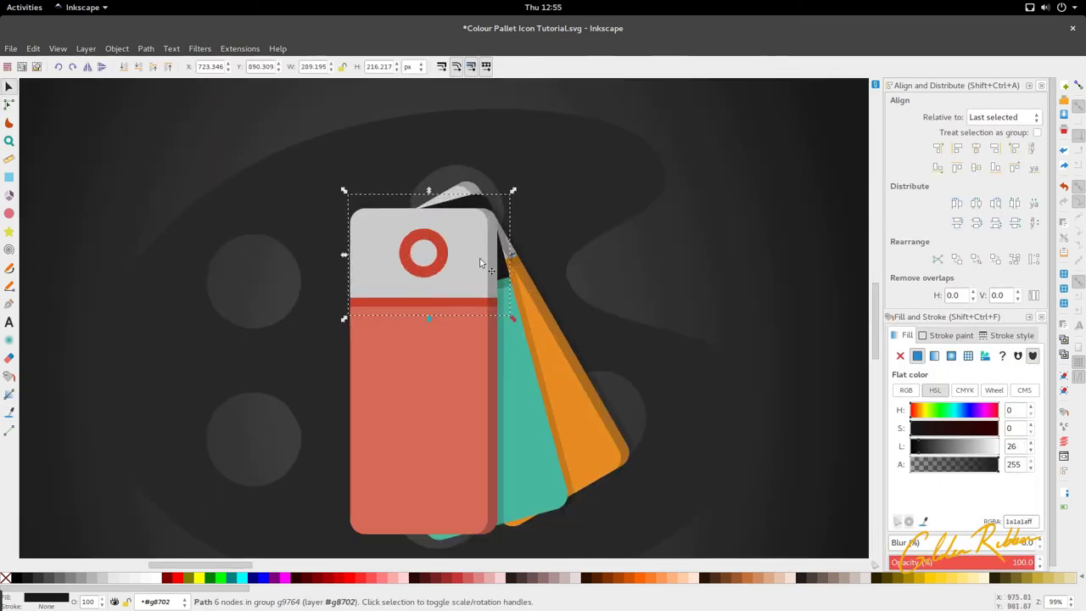
# Step: Delete the semi-transparent shadow strip along the orange card's outer edge
pyautogui.click(586, 411)
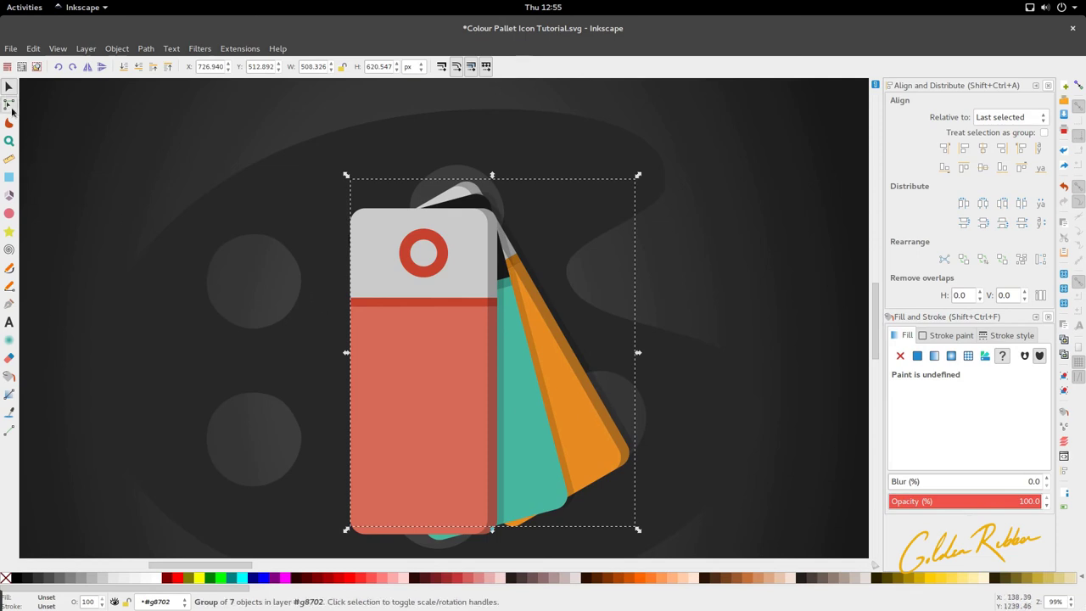
pyautogui.keyDown('ctrl'); pyautogui.click(583, 384); pyautogui.keyUp('ctrl')
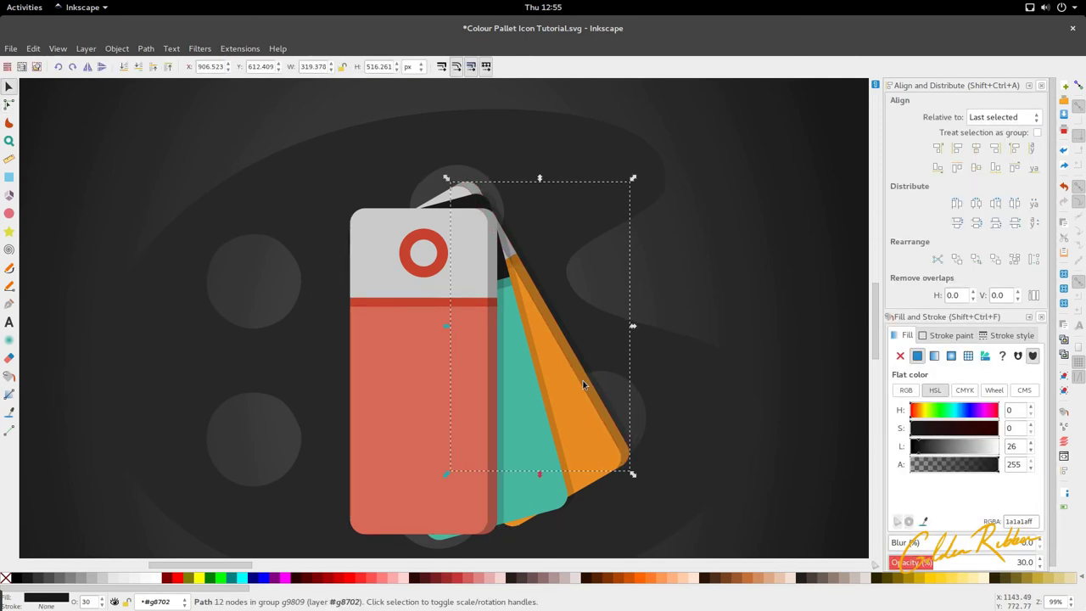
pyautogui.press('Escape')
# Step: Duplicate the orange card group, raise the copy to the top and rotate it counter-clockwise around the ring hole beyond the original
pyautogui.click(583, 381)
pyautogui.scroll(-1, 588, 390)
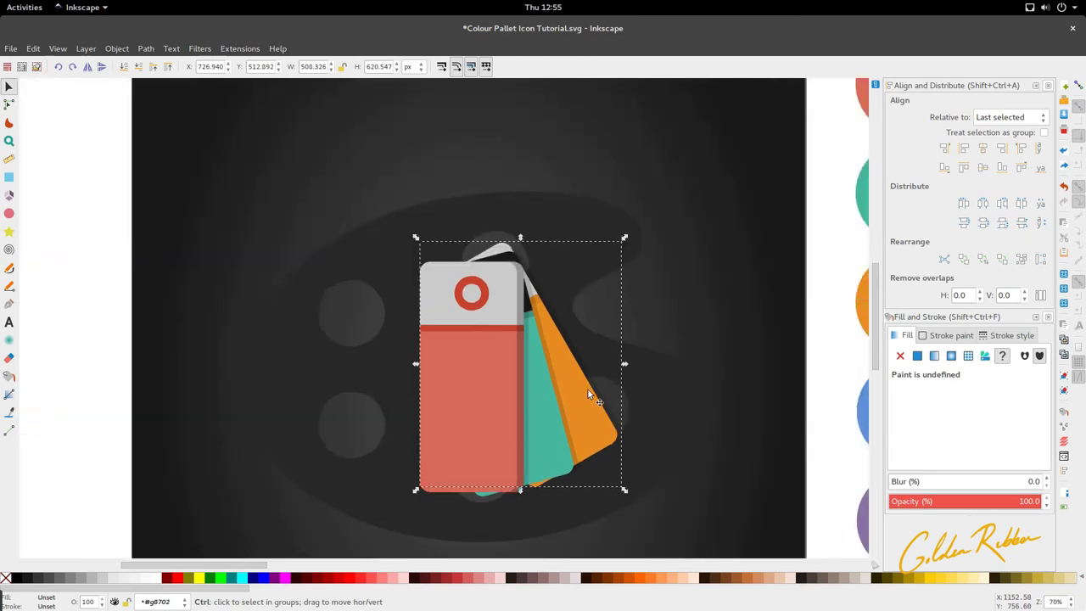
pyautogui.press('Home')
pyautogui.click(606, 413)
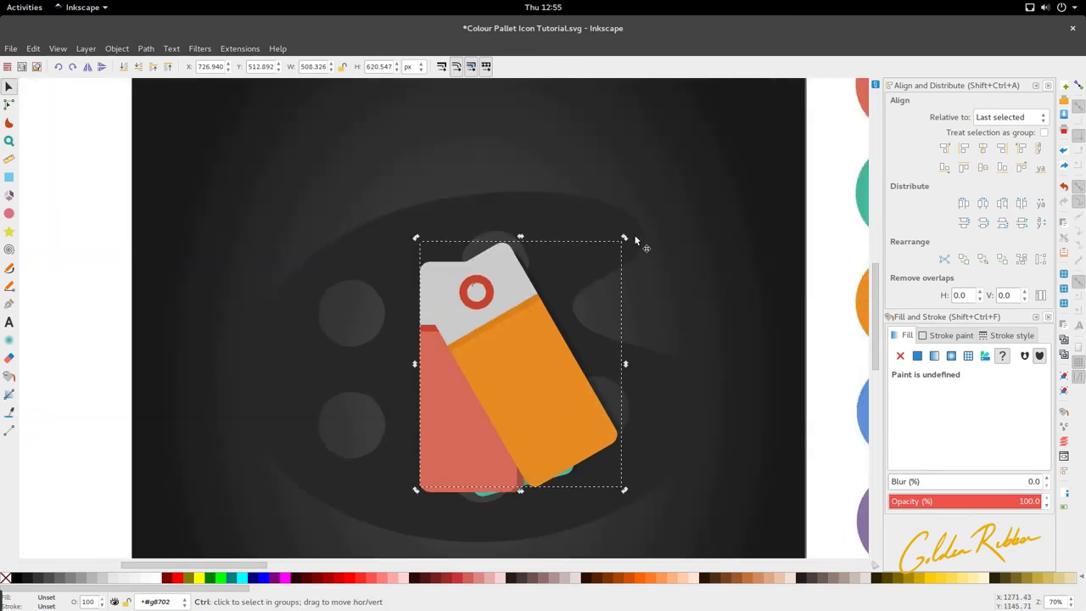
pyautogui.moveTo(625, 238); pyautogui.dragTo(609, 202)
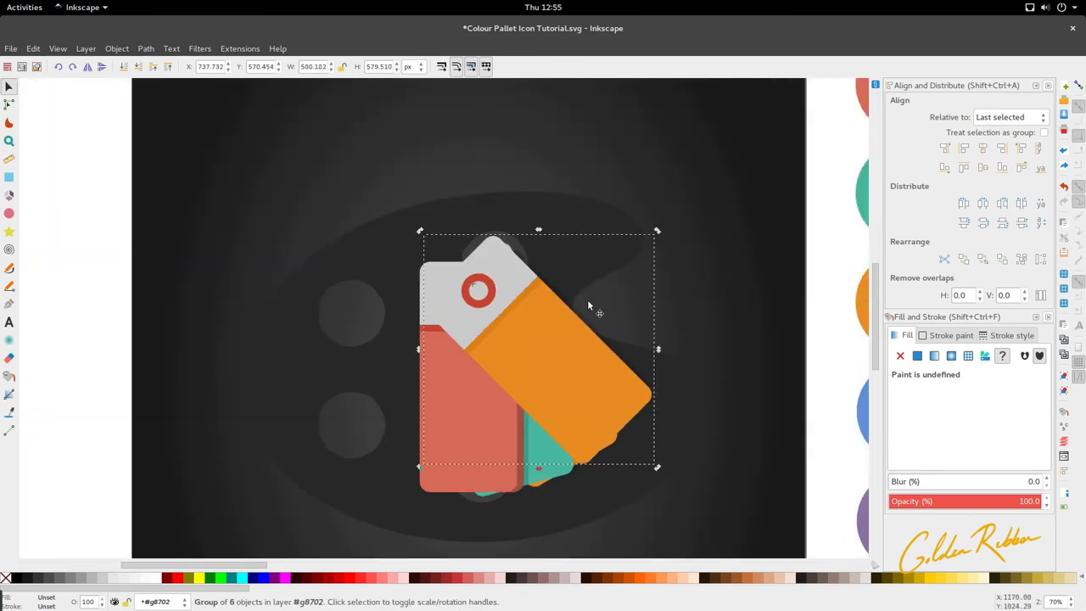
# Step: Fill the new copy's large lower panel with the blue sampled from the blue reference circle
pyautogui.press('-')
pyautogui.press('-')
pyautogui.press('-')
pyautogui.click(8, 105)
pyautogui.scroll(2, 589, 435)
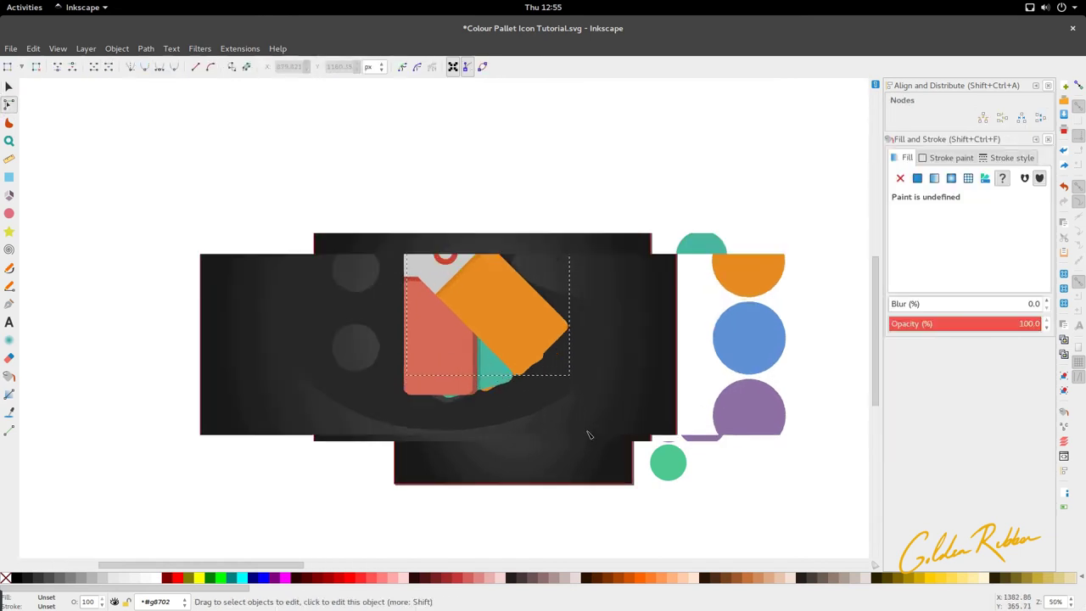
pyautogui.click(538, 339)
pyautogui.press('d')
pyautogui.click(748, 338)
pyautogui.click(9, 87)
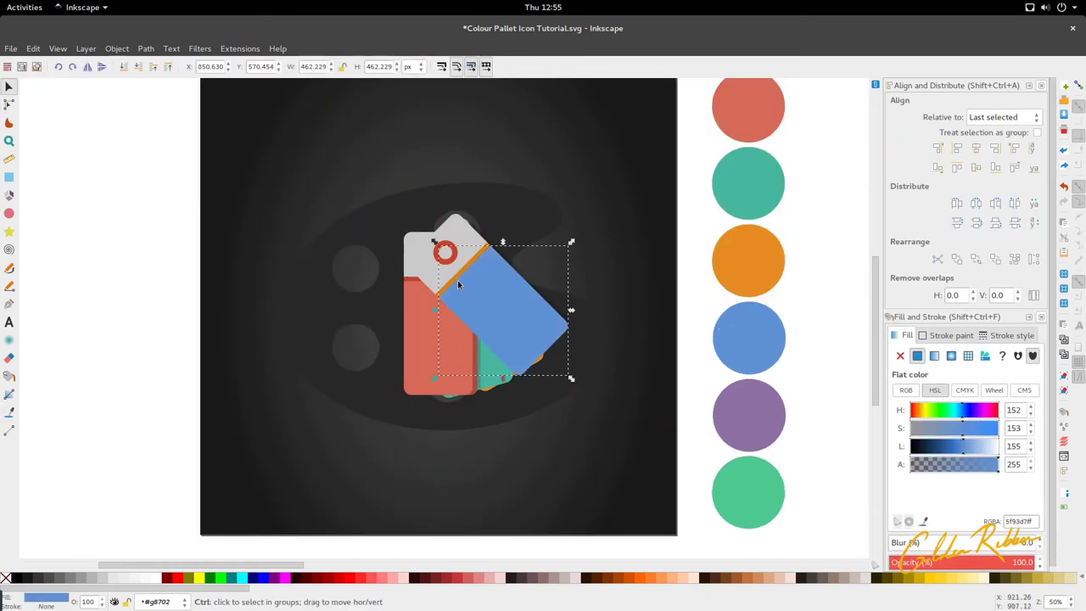
pyautogui.press('+')
pyautogui.press('+')
pyautogui.click(7, 106)
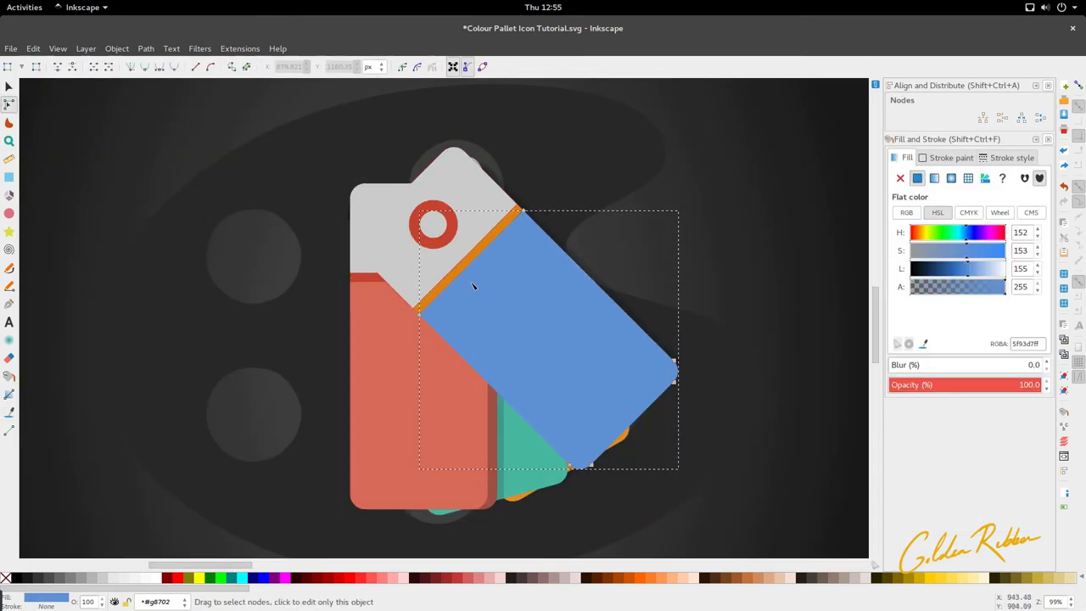
pyautogui.press('d')
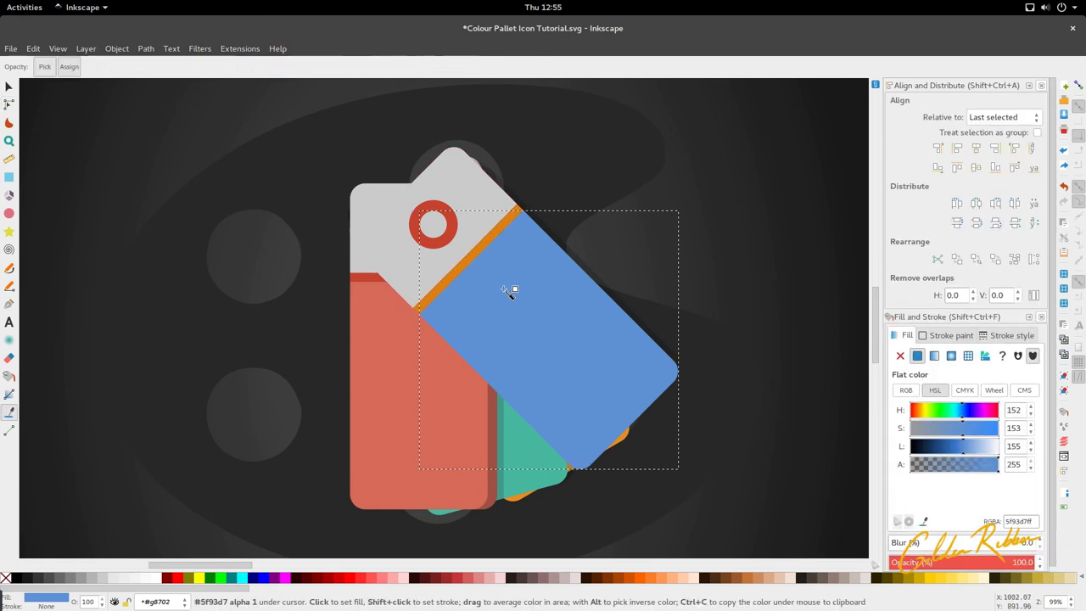
pyautogui.click(474, 254)
pyautogui.press('s')
pyautogui.click(466, 257)
pyautogui.hotkey('ctrl', 'z')
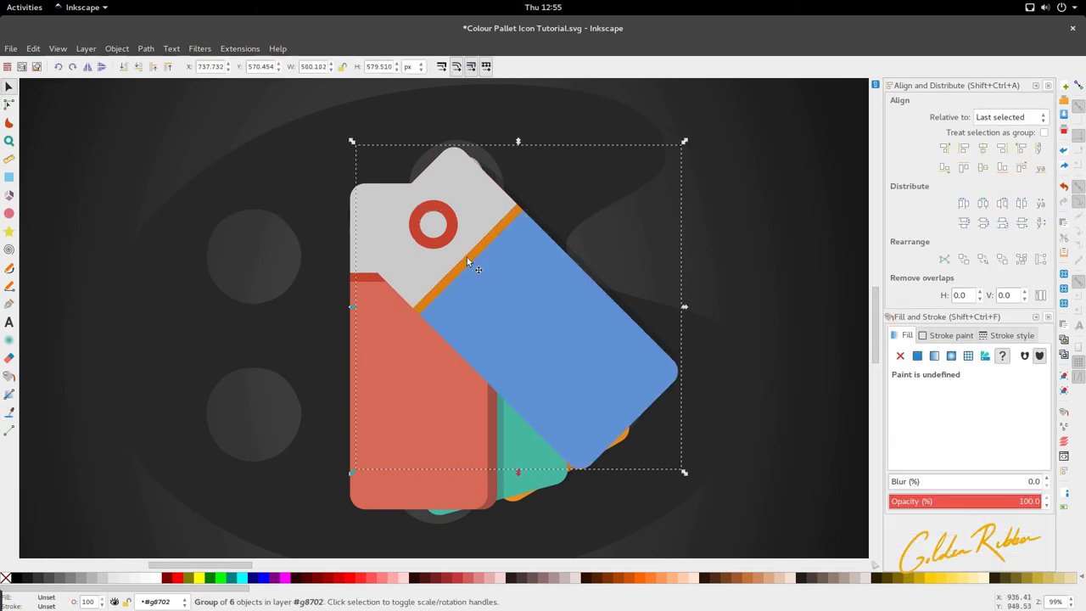
# Step: Recolour the blue card's thin orange stripe with the panel's blue and lower its lightness to 140
pyautogui.press('Escape')
pyautogui.keyDown('ctrl'); pyautogui.click(471, 262); pyautogui.keyUp('ctrl')
pyautogui.press('n')
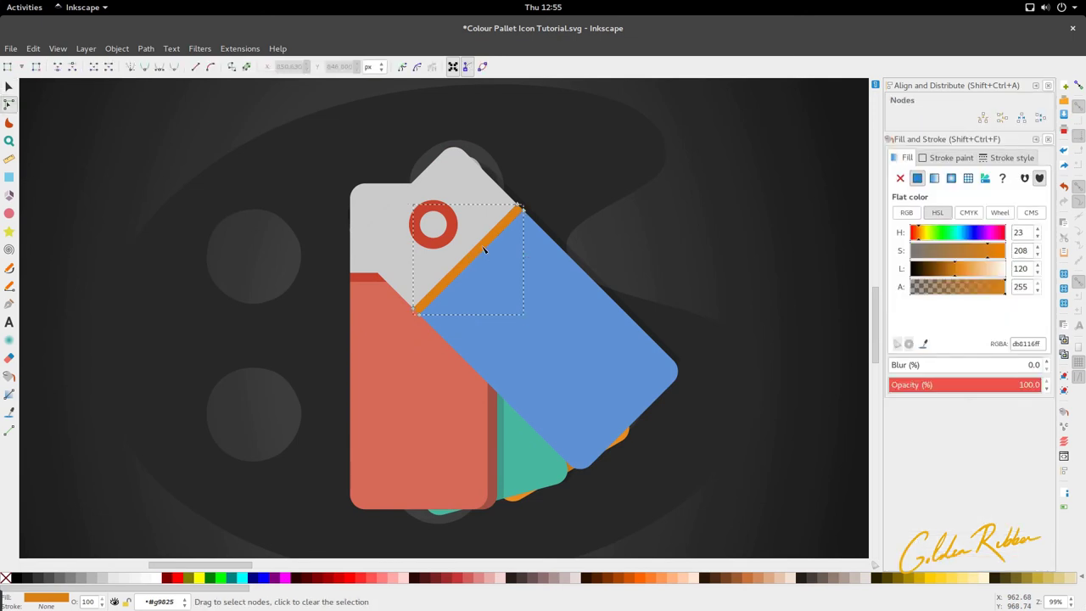
pyautogui.press('d')
pyautogui.click(619, 348)
pyautogui.keyDown('ctrl'); pyautogui.scroll(-2, 514, 305); pyautogui.keyUp('ctrl')
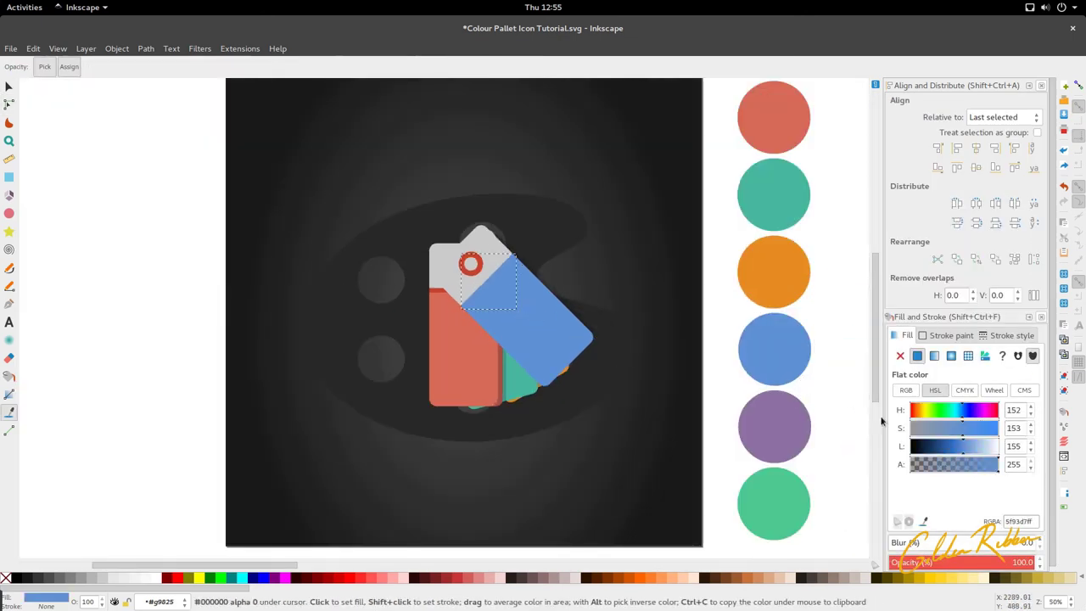
pyautogui.moveTo(964, 456); pyautogui.dragTo(960, 452)
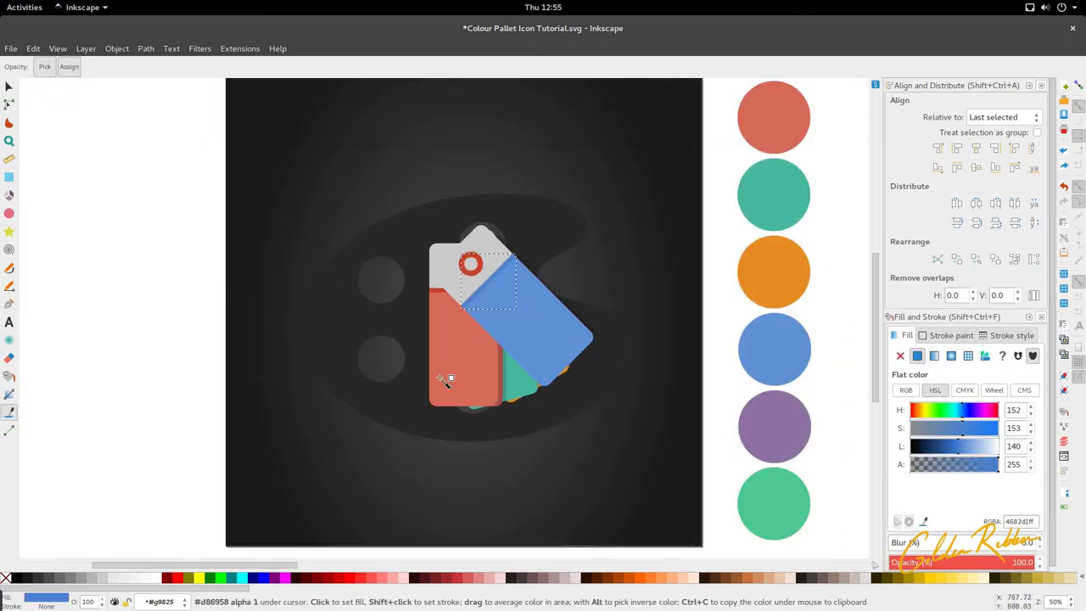
pyautogui.press('s')
# Step: Send the blue card group behind the other cards, placing it just above the background and palette shape
pyautogui.keyDown('ctrl'); pyautogui.scroll(3, 502, 314); pyautogui.keyUp('ctrl')
pyautogui.keyDown('ctrl'); pyautogui.scroll(-2, 500, 333); pyautogui.keyUp('ctrl')
pyautogui.click(589, 407)
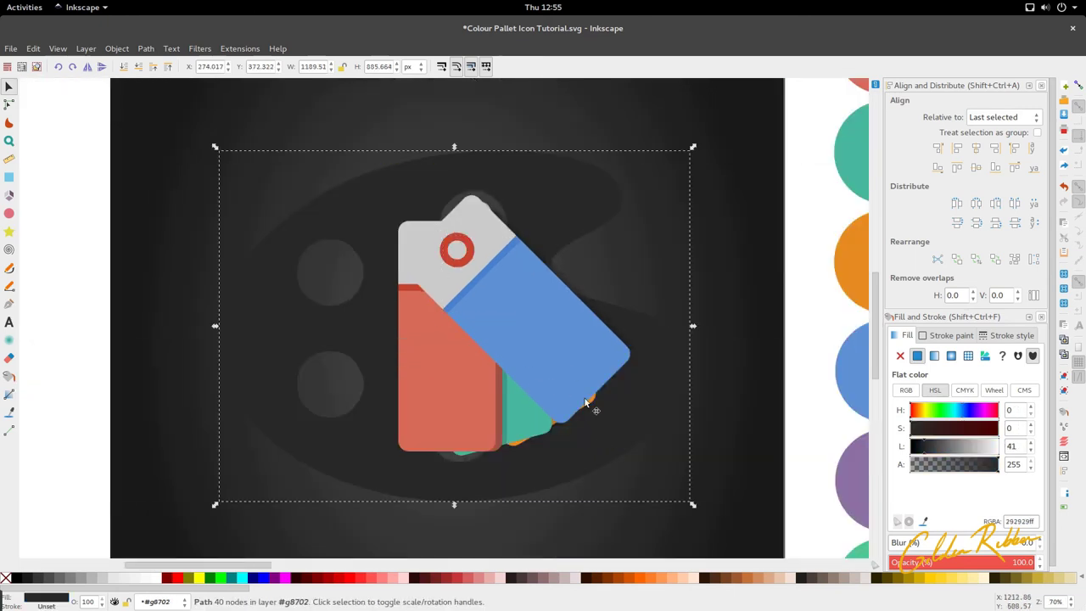
pyautogui.click(557, 359)
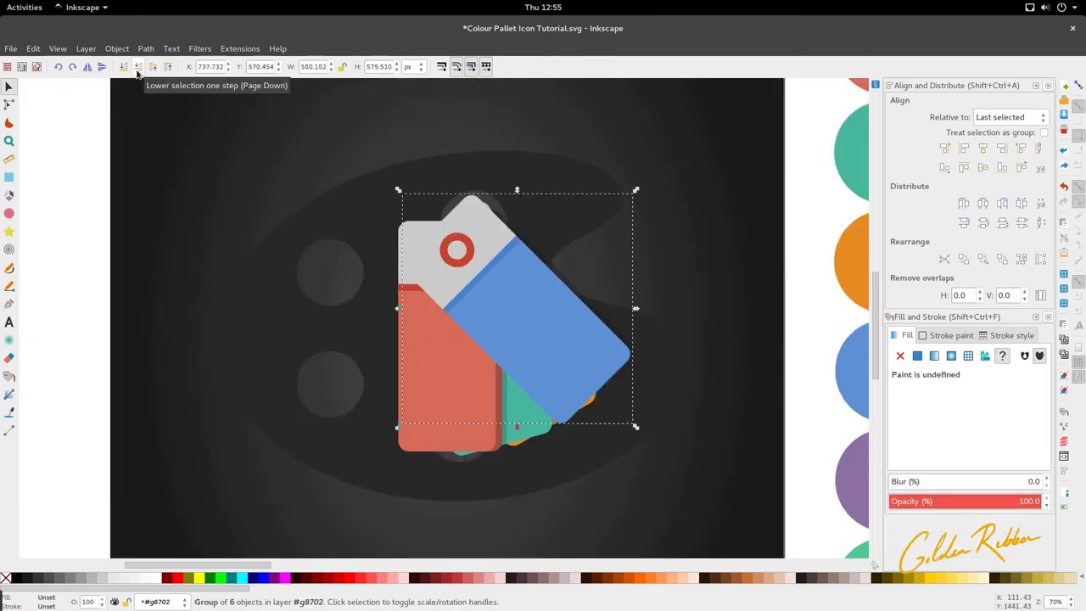
pyautogui.click(123, 66)
pyautogui.click(153, 66)
pyautogui.click(154, 73)
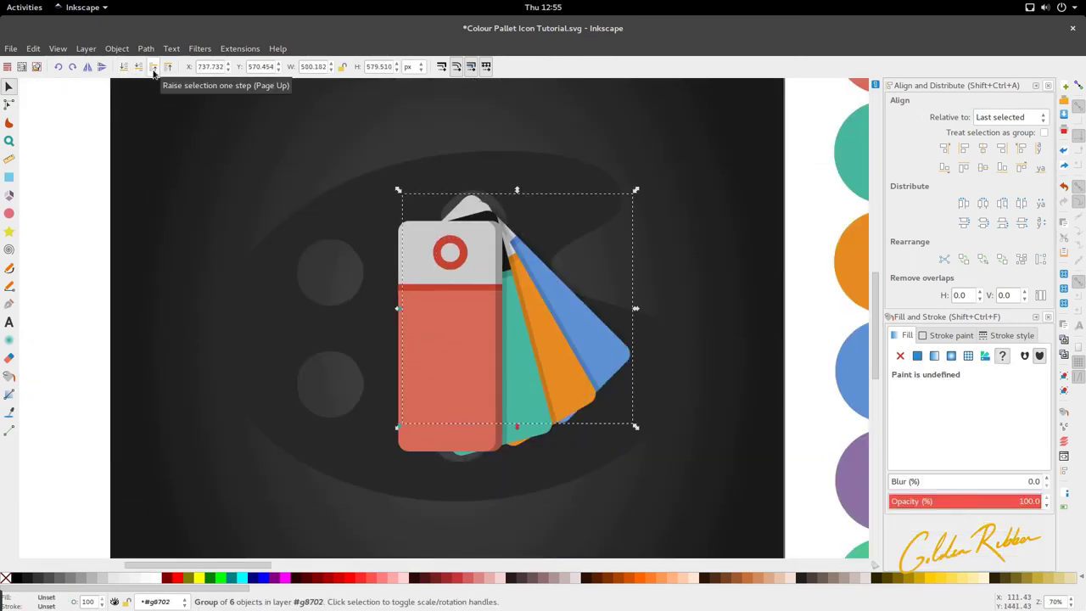
# Step: Fill the blue card's light grey upper section with the dark 1a1a1a sampled from the background
pyautogui.scroll(-2, 426, 264)
pyautogui.scroll(2, 475, 305)
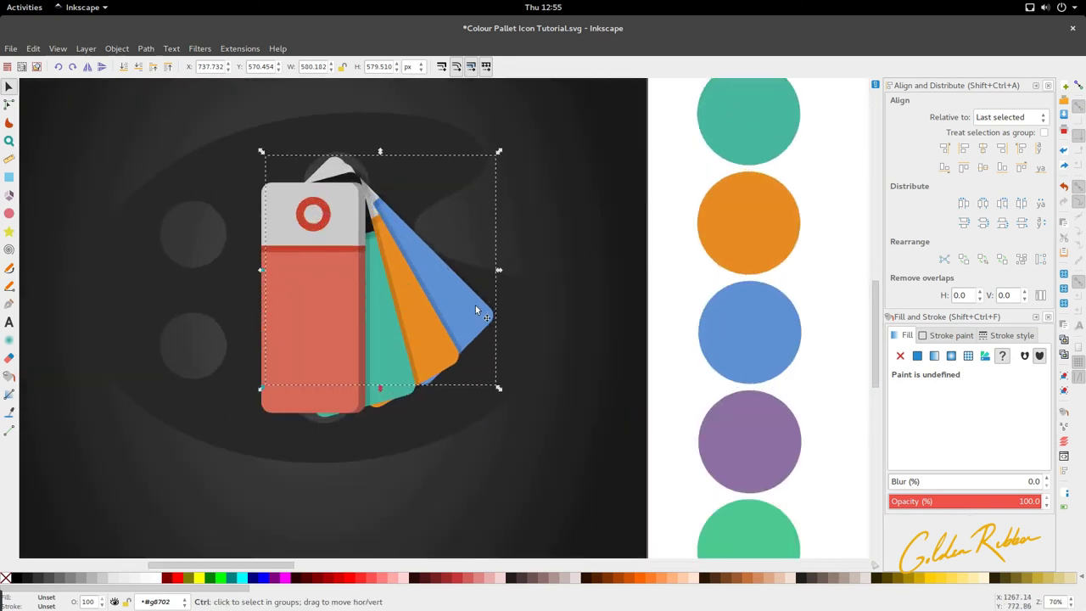
pyautogui.click(9, 104)
pyautogui.scroll(2, 331, 170)
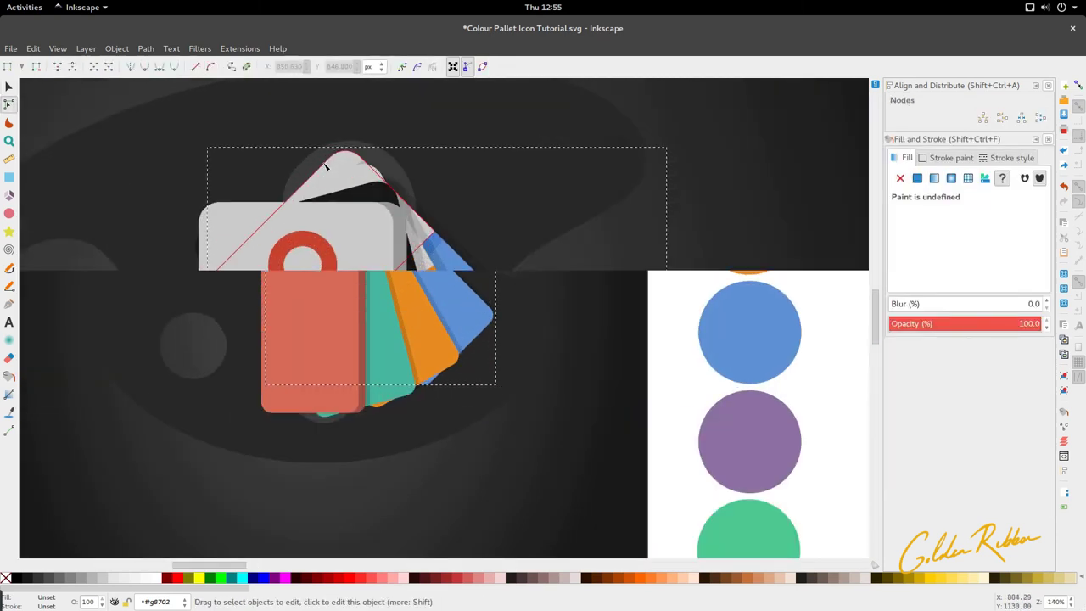
pyautogui.press('d')
pyautogui.scroll(-3, 374, 217)
pyautogui.press('s')
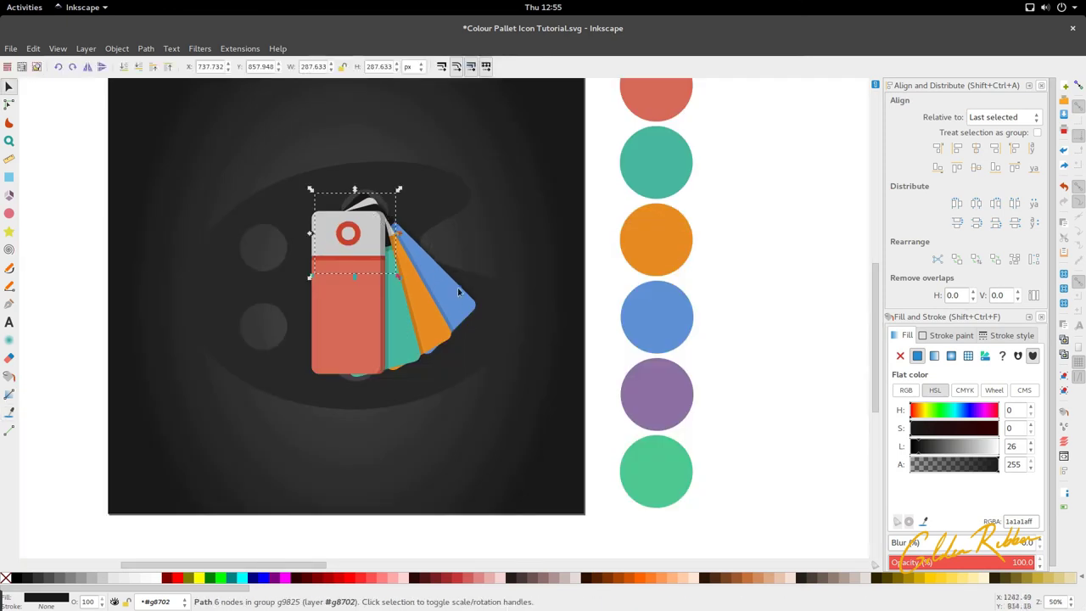
# Step: Duplicate the blue card group, raise the copy to the top and rotate it counter-clockwise around the ring hole beyond the original
pyautogui.click(464, 298)
pyautogui.press('Home')
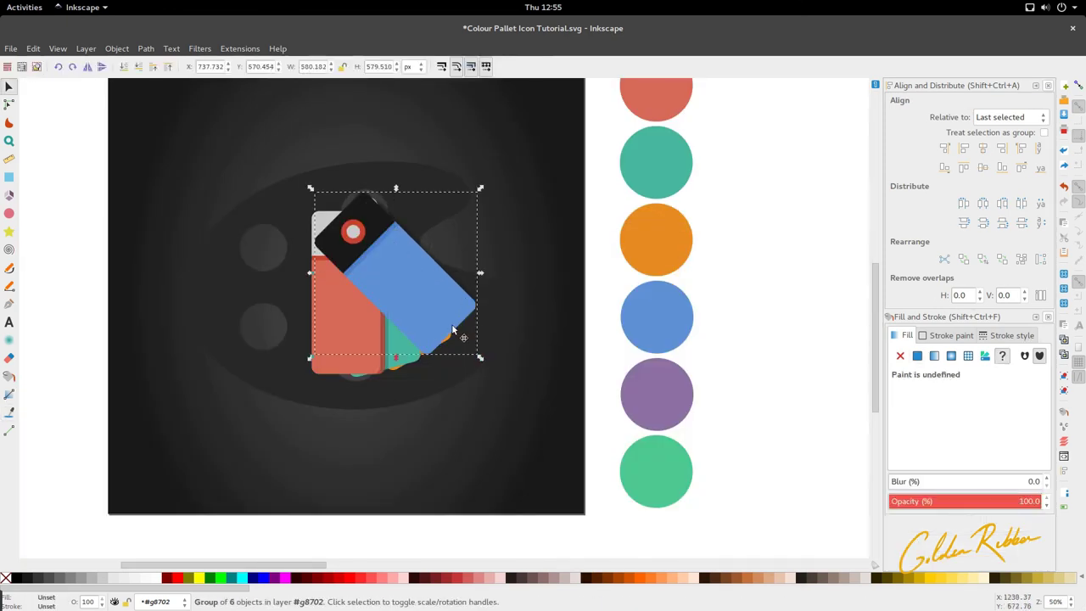
pyautogui.click(461, 336)
pyautogui.moveTo(480, 360); pyautogui.dragTo(486, 314)
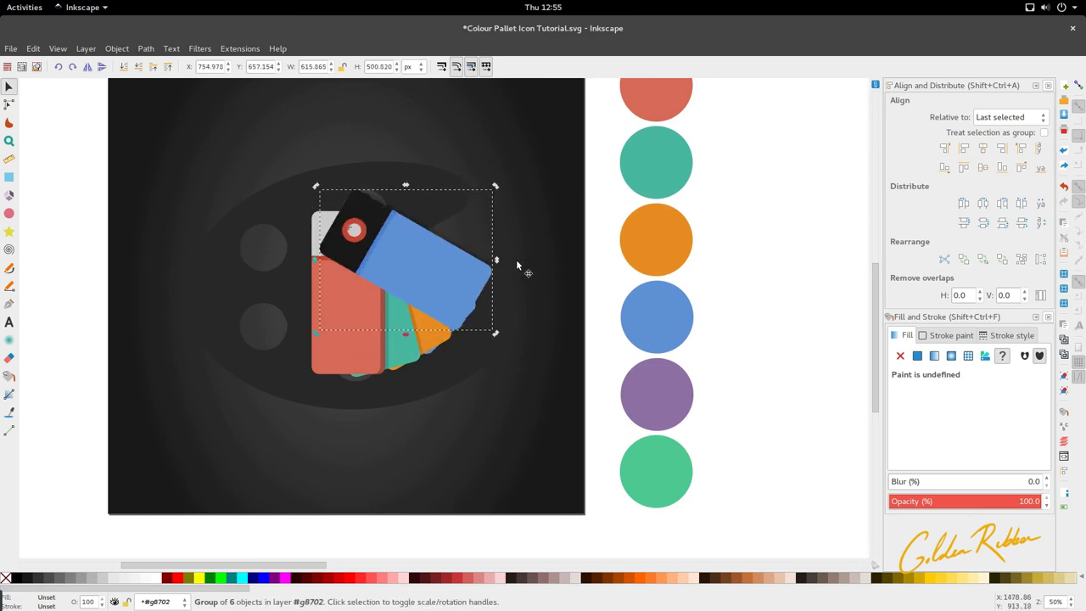
# Step: Fill the newest copy's large lower panel with the purple sampled from the purple reference circle
pyautogui.click(10, 106)
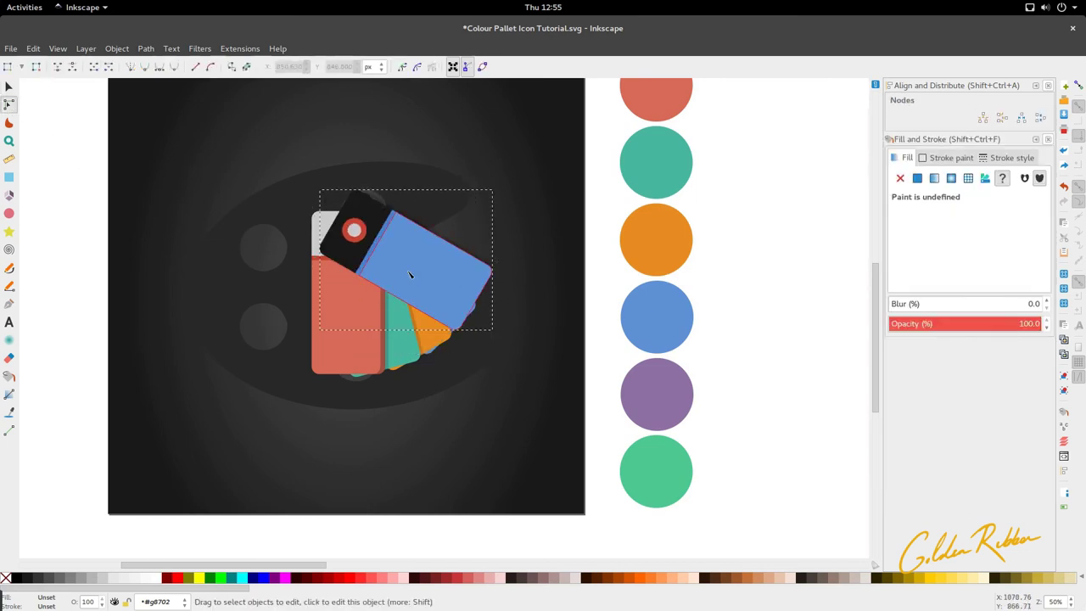
pyautogui.click(412, 274)
pyautogui.press('d')
pyautogui.click(655, 411)
pyautogui.press('s')
pyautogui.scroll(2, 439, 267)
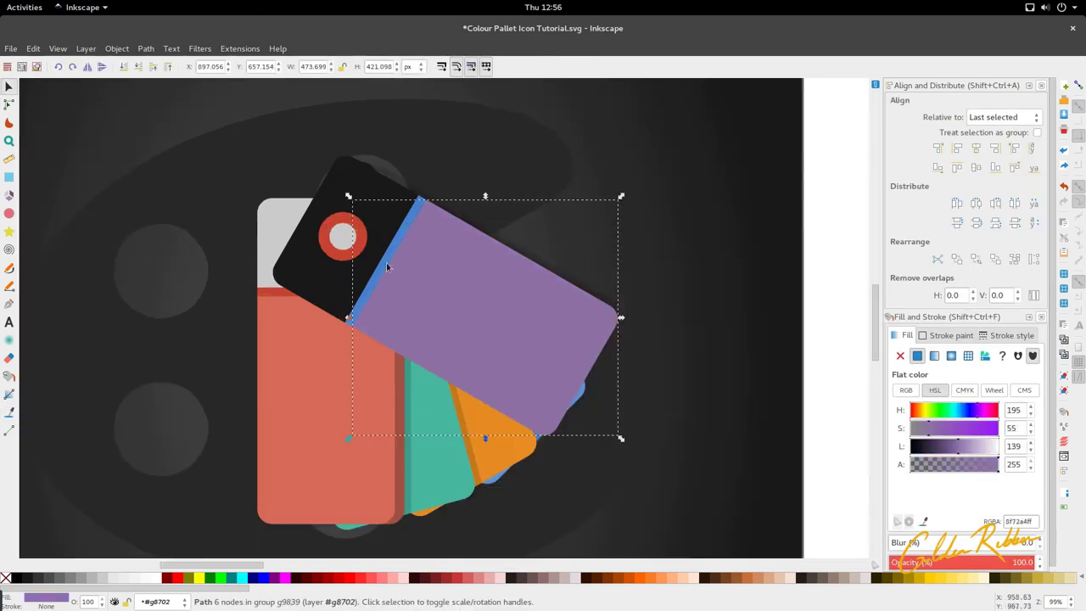
# Step: Fill the newest card's narrow blue strip with the purple sampled from its large panel and darken it to lightness 128
pyautogui.click(8, 104)
pyautogui.click(381, 280)
pyautogui.press('d')
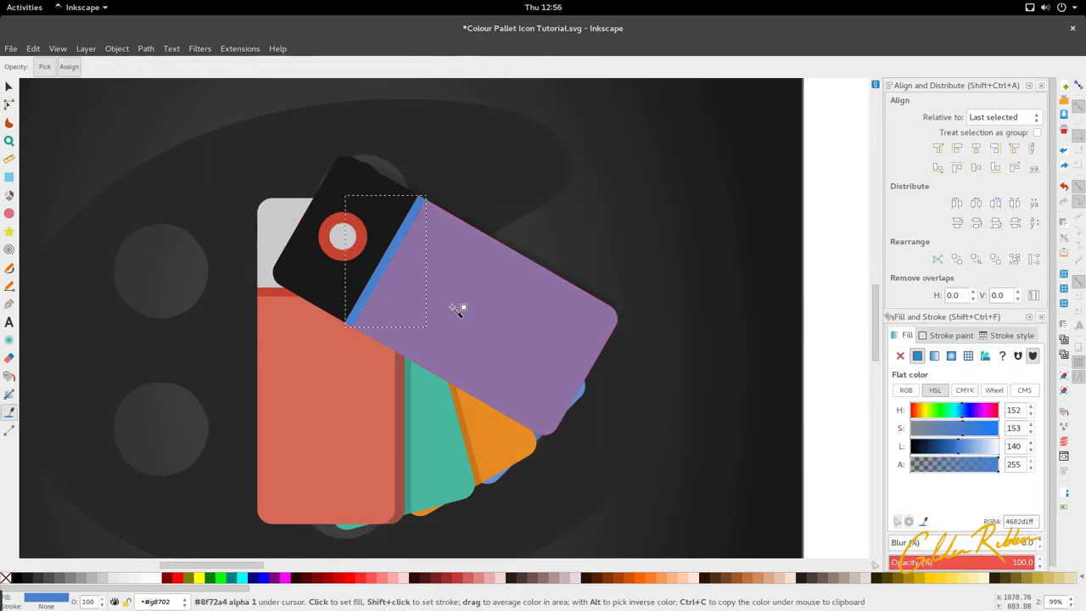
pyautogui.click(473, 303)
pyautogui.press('s')
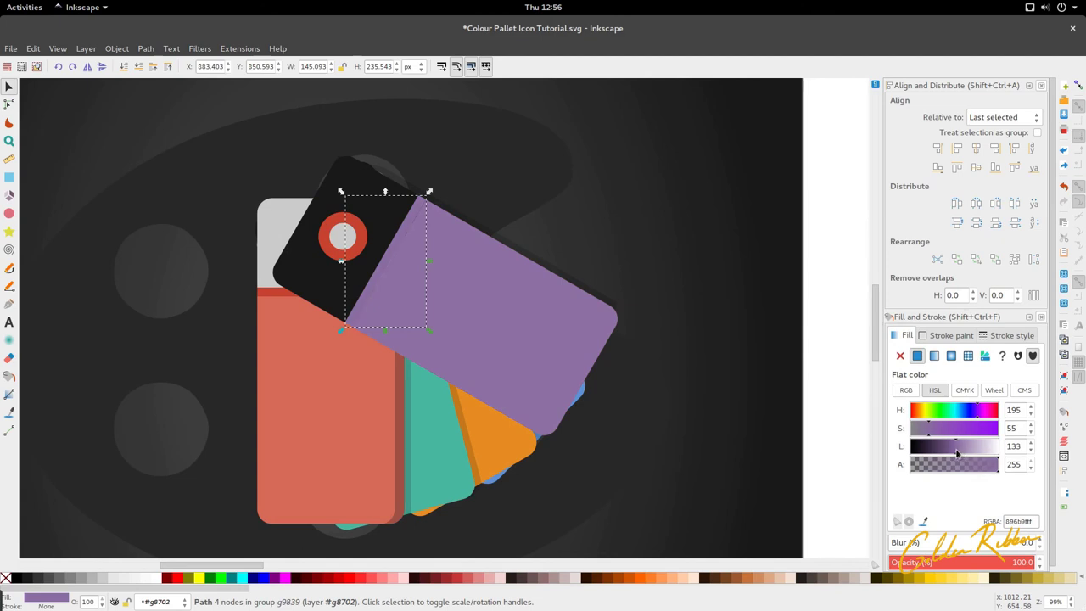
pyautogui.scroll(-1, 386, 246)
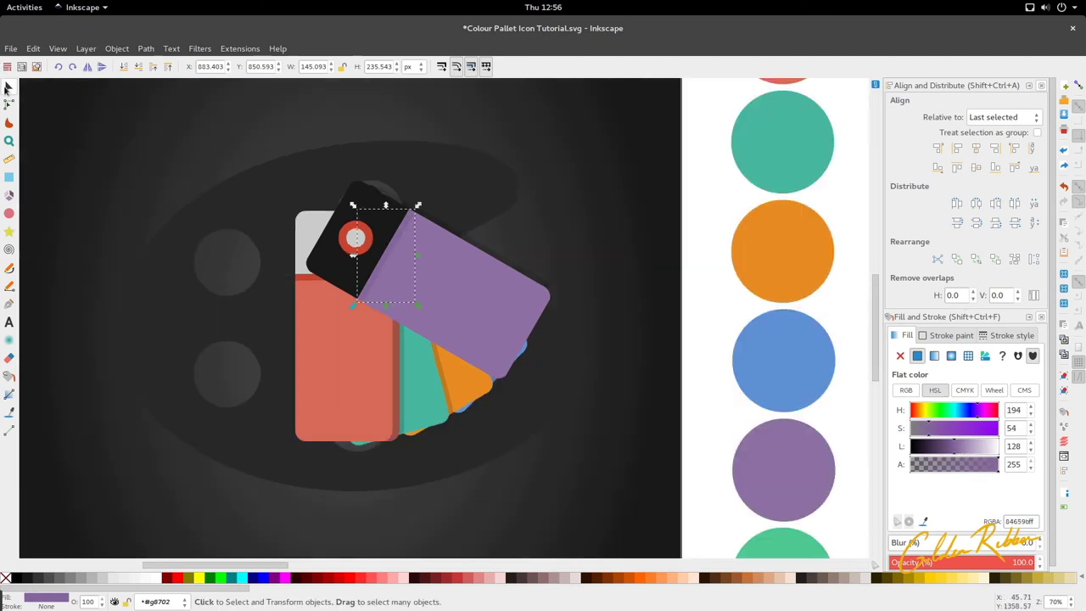
# Step: Fill the purple card's dark upper section with the light grey cccccc sampled from the front card
pyautogui.click(8, 105)
pyautogui.click(335, 262)
pyautogui.press('d')
pyautogui.click(313, 242)
pyautogui.press('s')
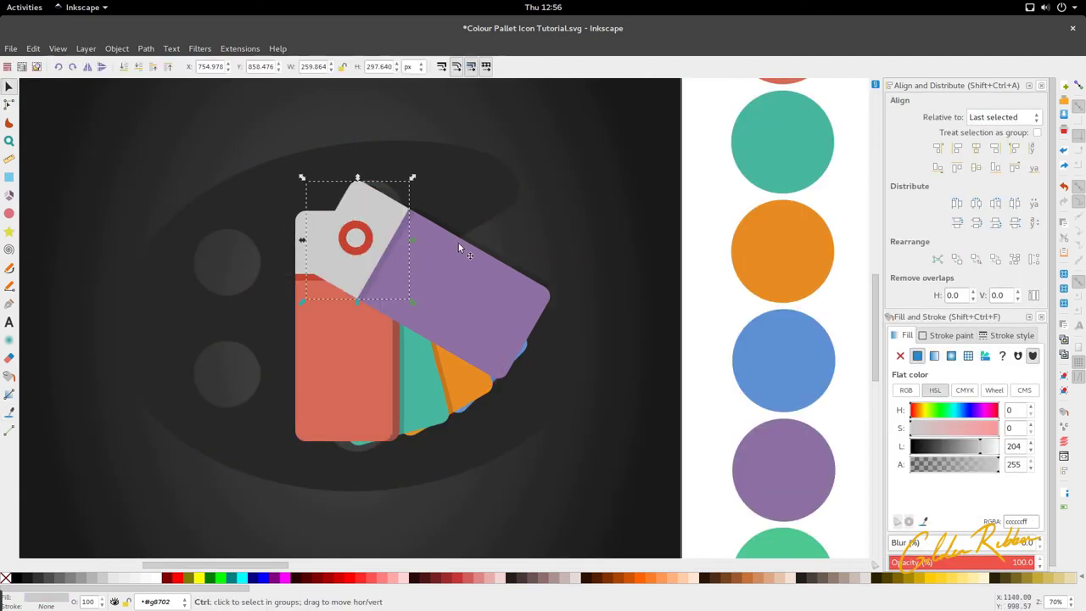
# Step: Send the purple card group behind the other cards in the fan
pyautogui.scroll(-2, 458, 243)
pyautogui.click(481, 277)
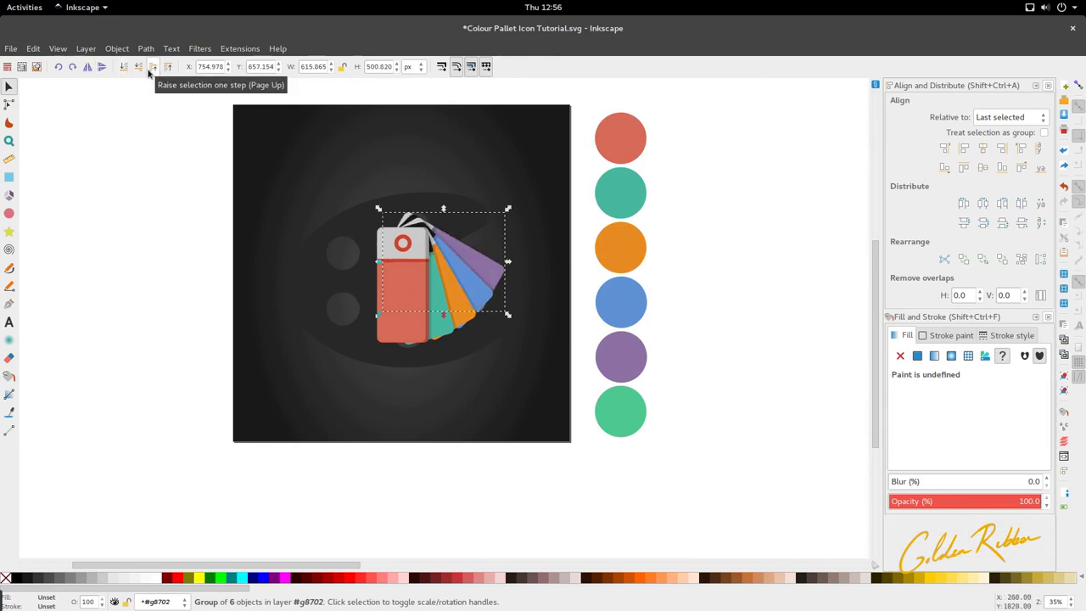
pyautogui.scroll(2, 476, 267)
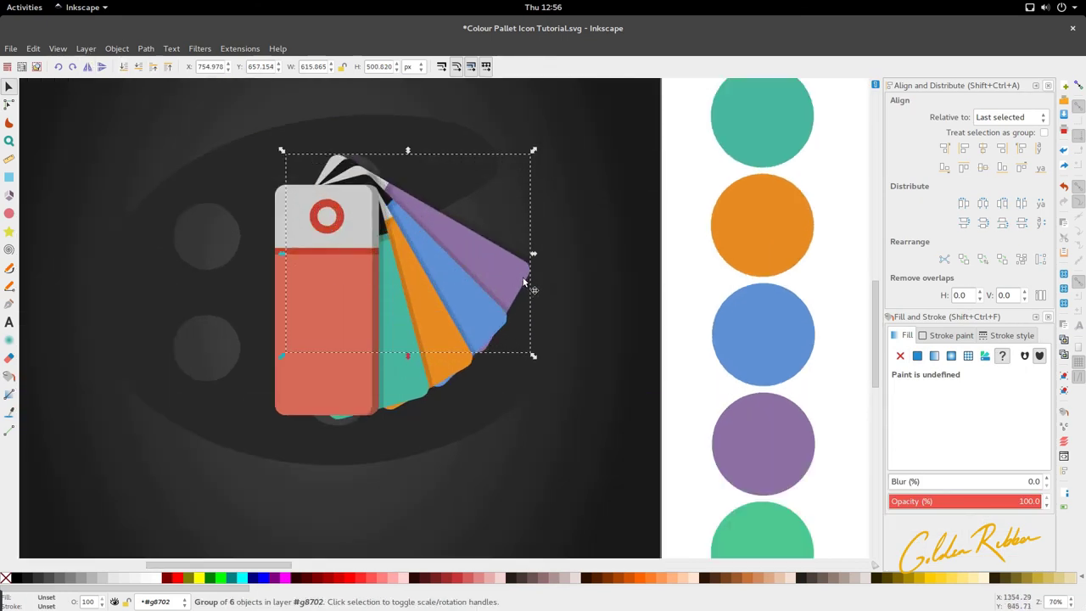
# Step: Duplicate the purple card group, raise the copy to the top and rotate it counter-clockwise around the ring hole beyond the original
pyautogui.click(524, 282)
pyautogui.moveTo(533, 356); pyautogui.dragTo(544, 323)
pyautogui.click(503, 296)
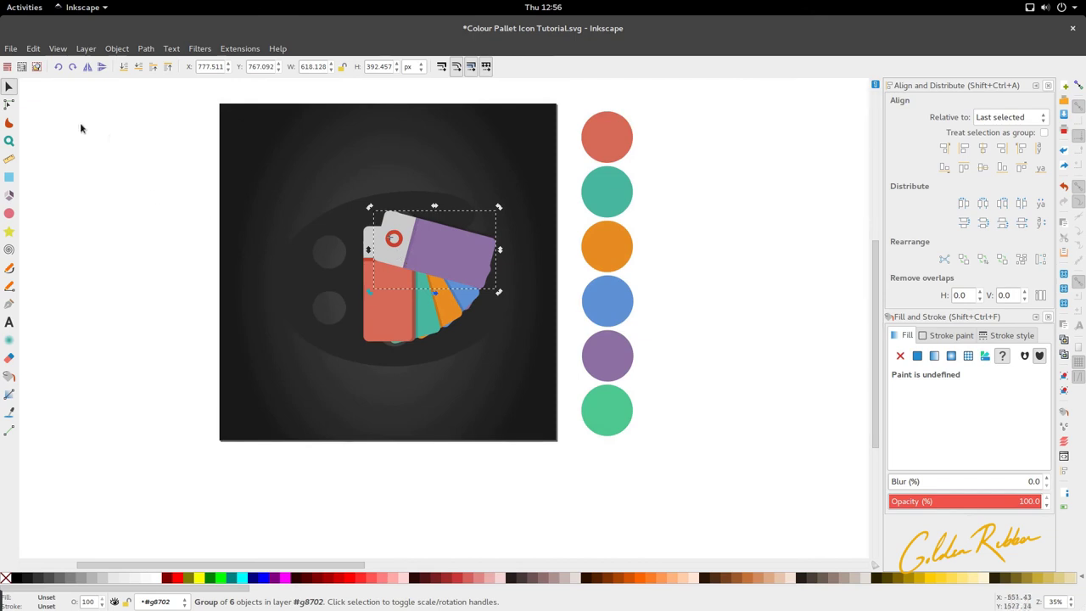
# Step: Fill the newest copy's light grey upper section with the dark 1a1a1a sampled from the background
pyautogui.click(10, 104)
pyautogui.scroll(2, 437, 244)
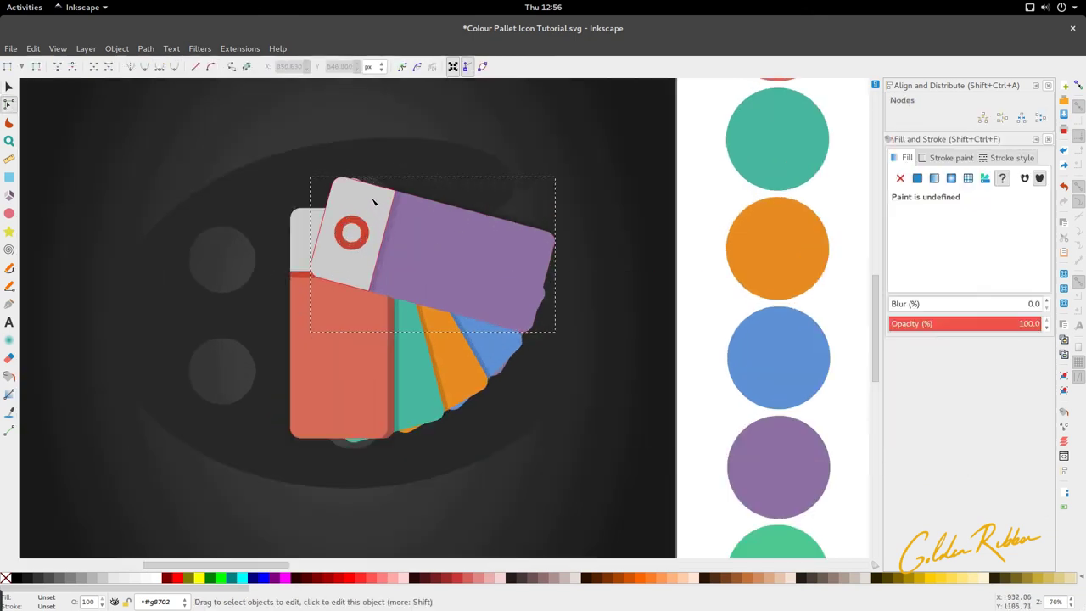
pyautogui.click(371, 271)
pyautogui.press('d')
pyautogui.scroll(-2, 412, 286)
pyautogui.click(540, 446)
pyautogui.press('s')
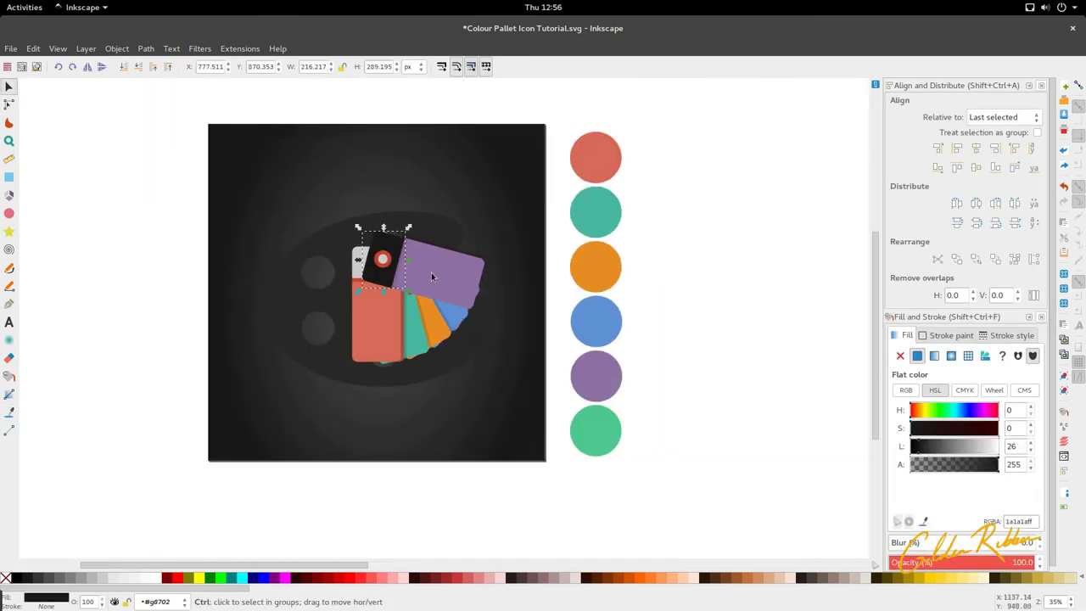
# Step: Recolour the newest card's red ring light grey cccccc and its inner hole circle dark 1a1a1a
pyautogui.scroll(2, 415, 257)
pyautogui.click(9, 103)
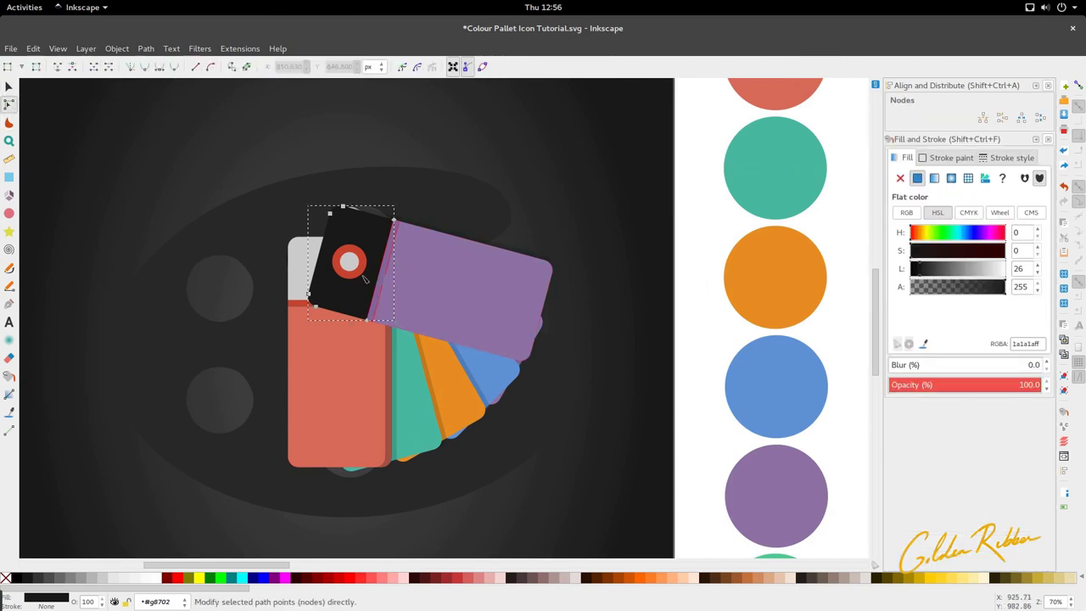
pyautogui.click(359, 266)
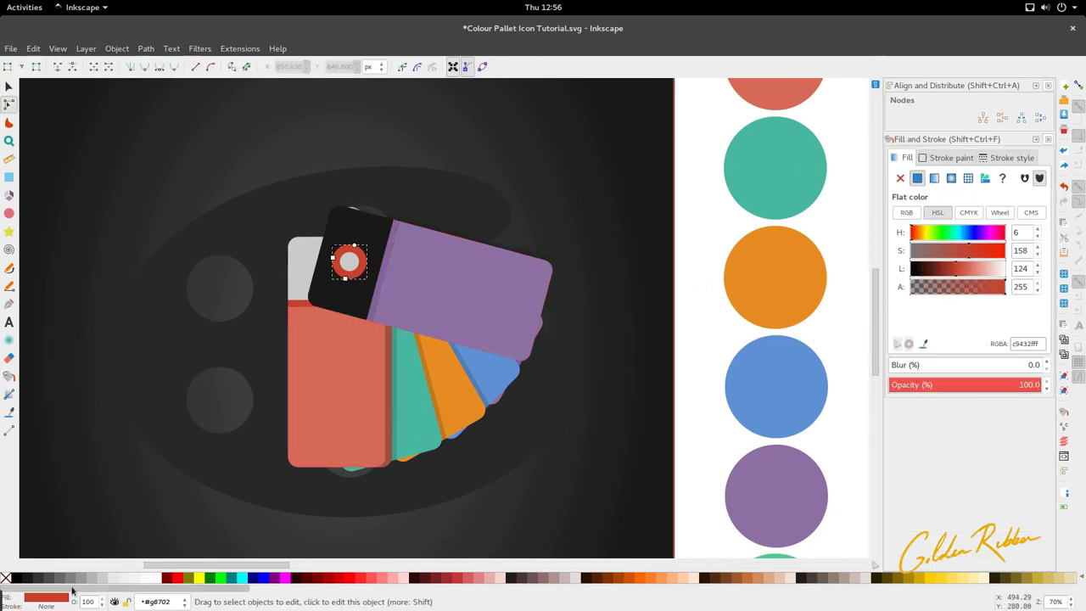
pyautogui.click(101, 578)
pyautogui.press('s')
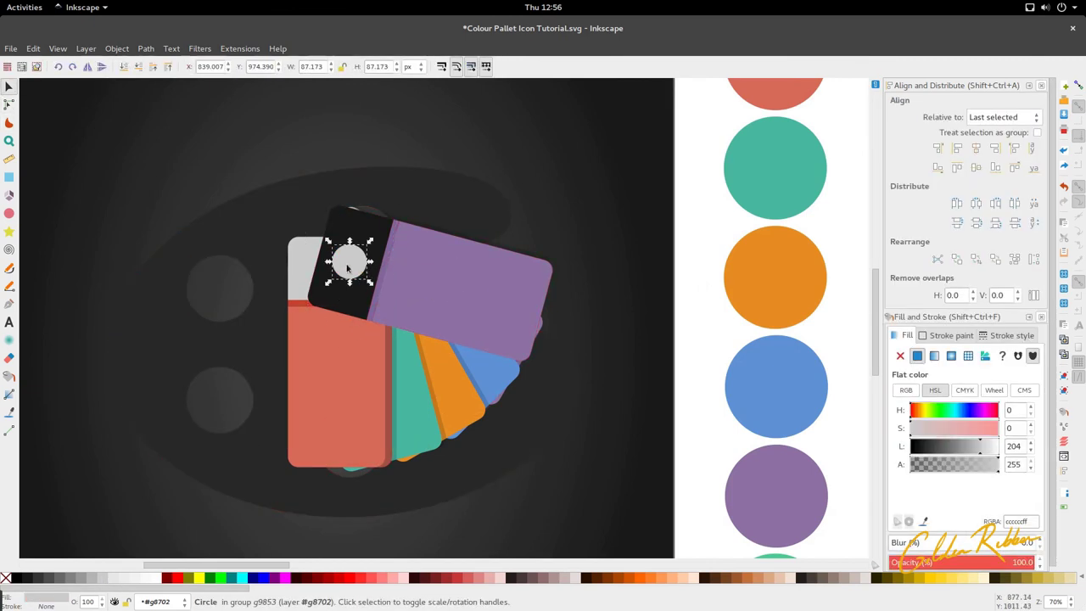
pyautogui.click(9, 105)
pyautogui.press('s')
pyautogui.click(356, 265)
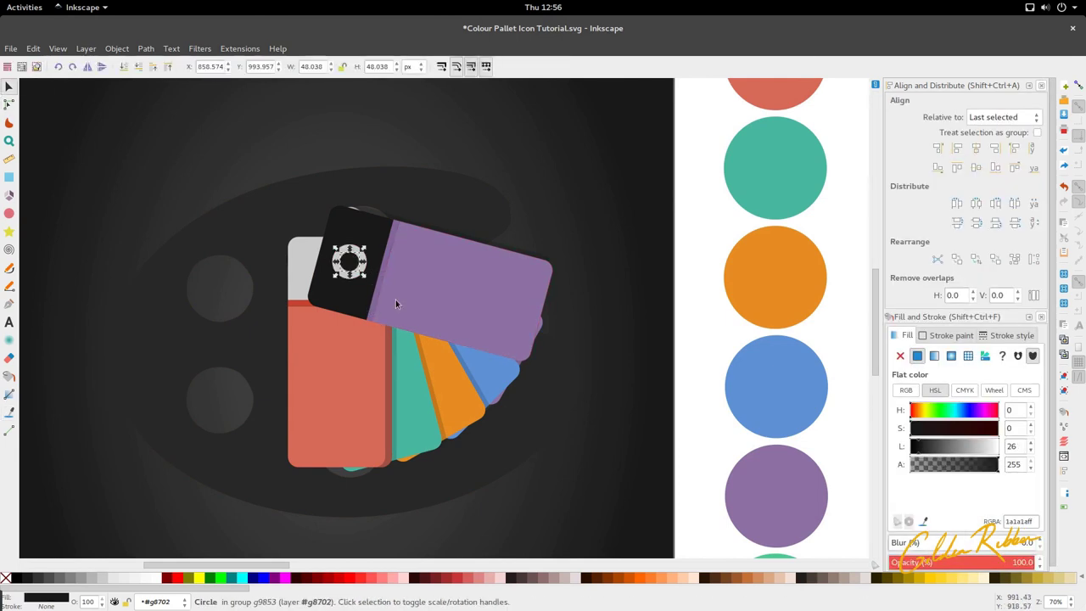
# Step: Lower the newest card group step by step until it sits behind all the other cards
pyautogui.keyDown('ctrl'); pyautogui.scroll(-1, 477, 280); pyautogui.keyUp('ctrl')
pyautogui.click(488, 292)
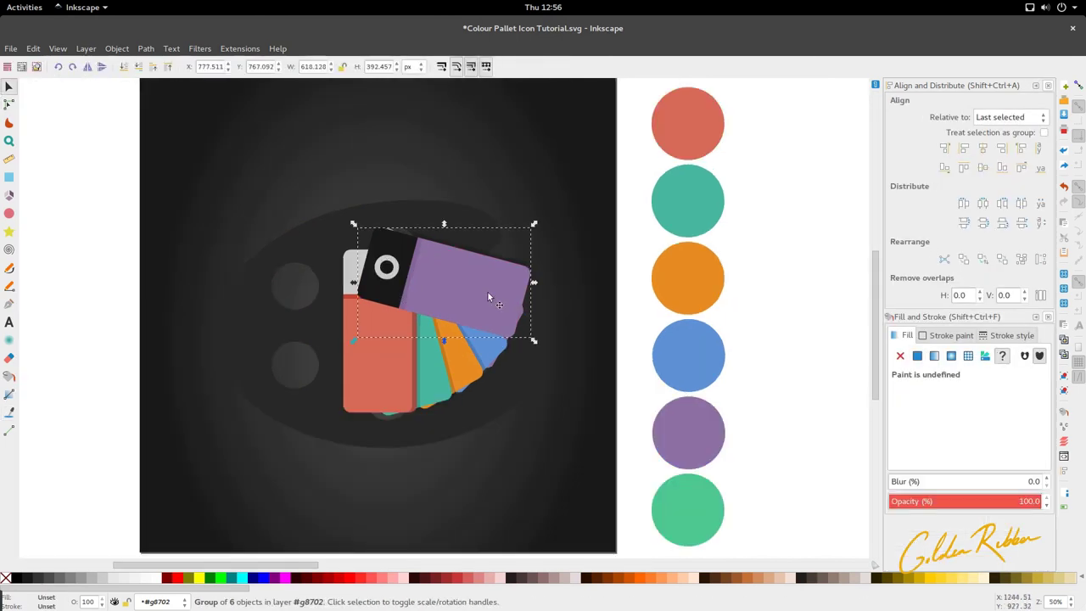
pyautogui.click(138, 67)
pyautogui.click(138, 67)
pyautogui.click(138, 67)
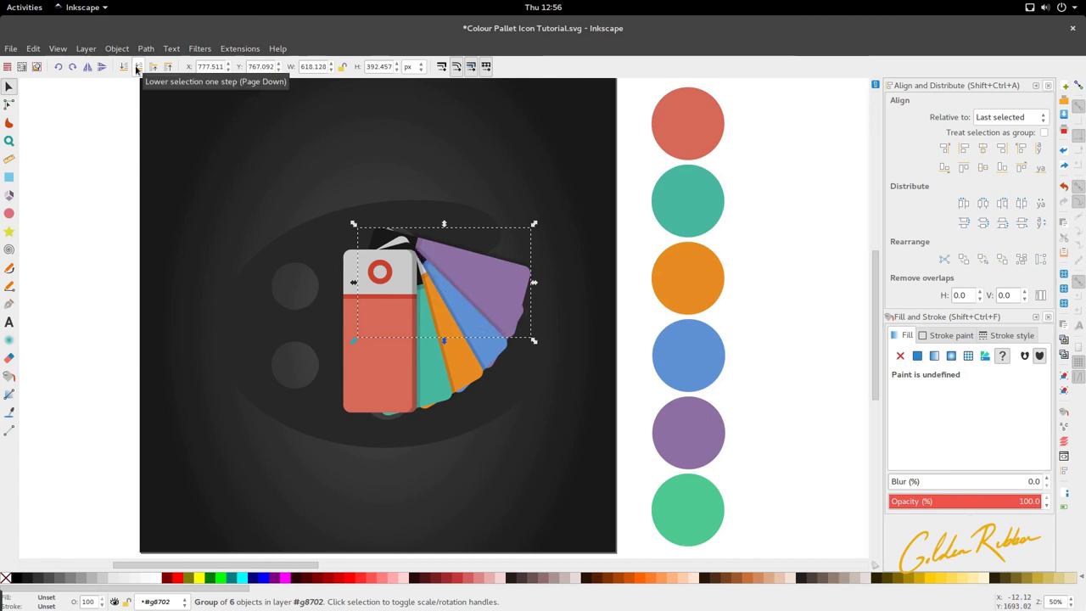
pyautogui.click(137, 67)
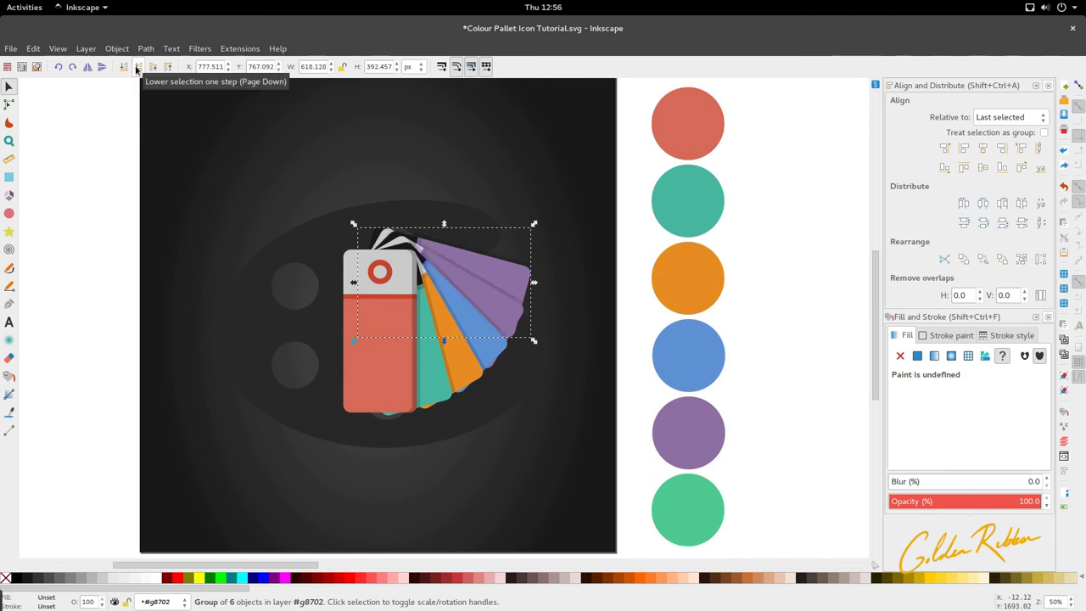
# Step: Fill the rearmost card's large purple panel with the green 4ec991 sampled from the green reference circle
pyautogui.click(8, 105)
pyautogui.keyDown('ctrl'); pyautogui.scroll(2, 494, 281); pyautogui.keyUp('ctrl')
pyautogui.click(534, 276)
pyautogui.keyDown('ctrl'); pyautogui.scroll(-1, 535, 276); pyautogui.keyUp('ctrl')
pyautogui.press('d')
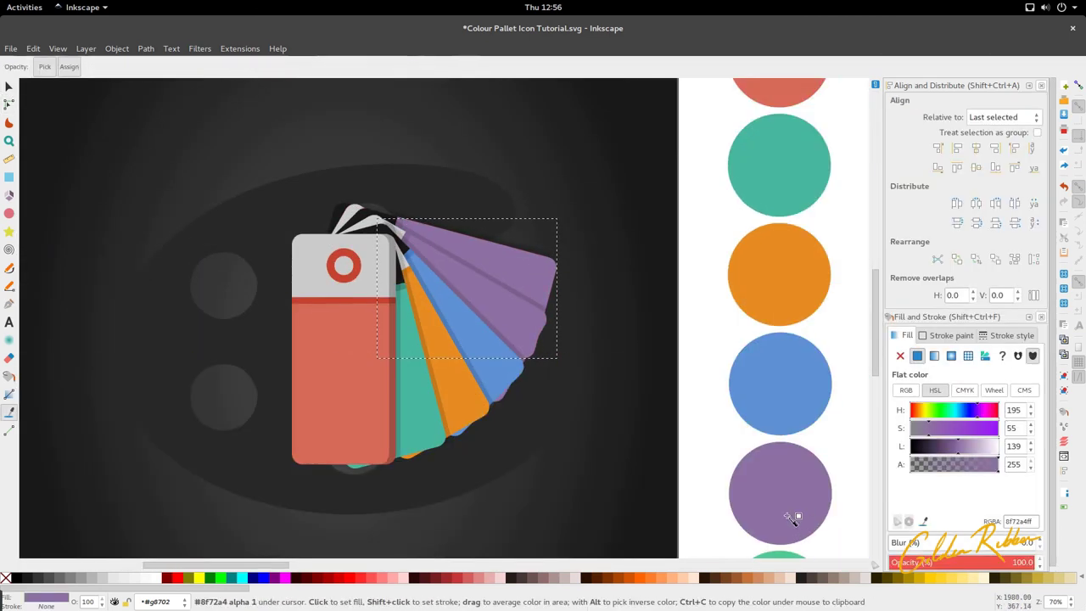
pyautogui.scroll(-3, 787, 515)
pyautogui.click(779, 507)
# Step: Fill the green card's narrow purple strip with the same green 4ec991 and darken it slightly by lowering its lightness
pyautogui.scroll(3, 573, 233)
pyautogui.keyDown('ctrl'); pyautogui.scroll(1, 206, 165); pyautogui.keyUp('ctrl')
pyautogui.press('n')
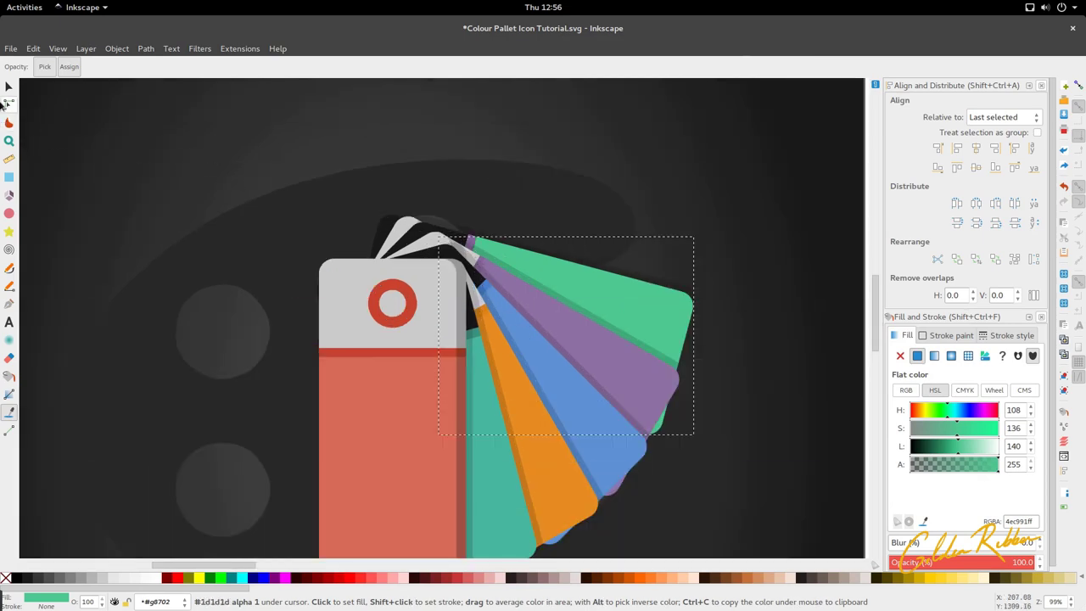
pyautogui.keyDown('ctrl'); pyautogui.scroll(4, 456, 225); pyautogui.keyUp('ctrl')
pyautogui.keyDown('ctrl'); pyautogui.scroll(-5, 456, 225); pyautogui.keyUp('ctrl')
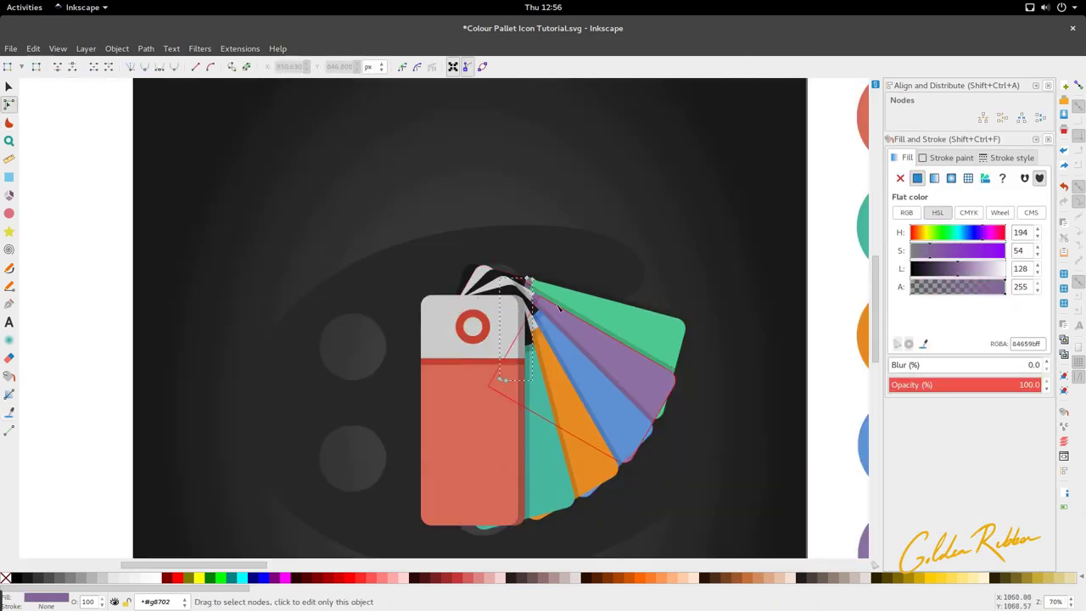
pyautogui.press('d')
pyautogui.keyDown('ctrl'); pyautogui.scroll(-3, 519, 321); pyautogui.keyUp('ctrl')
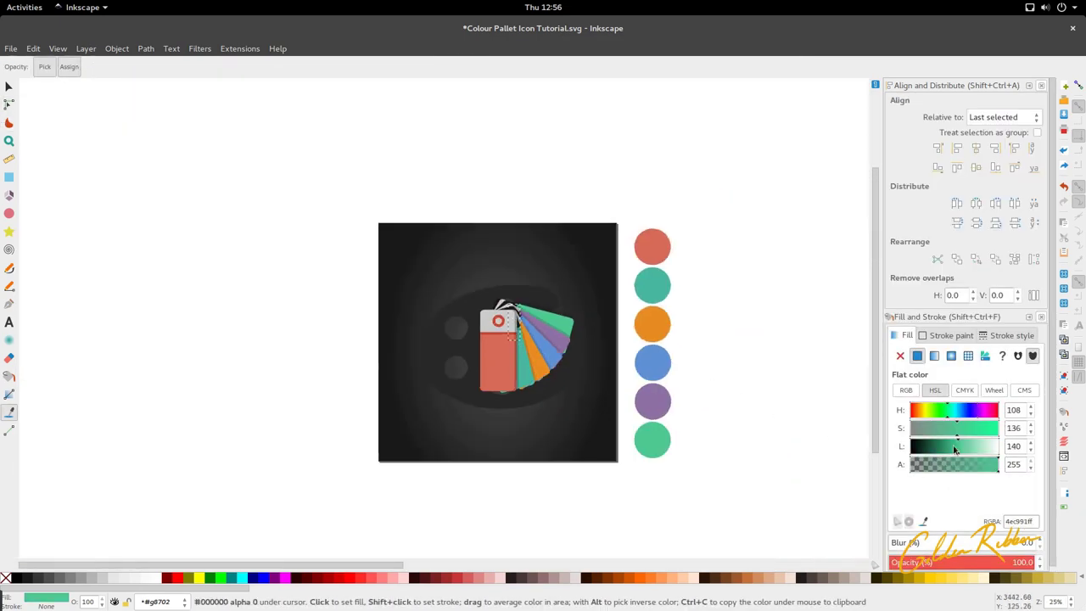
pyautogui.click(954, 446)
pyautogui.press('s')
pyautogui.press('Escape')
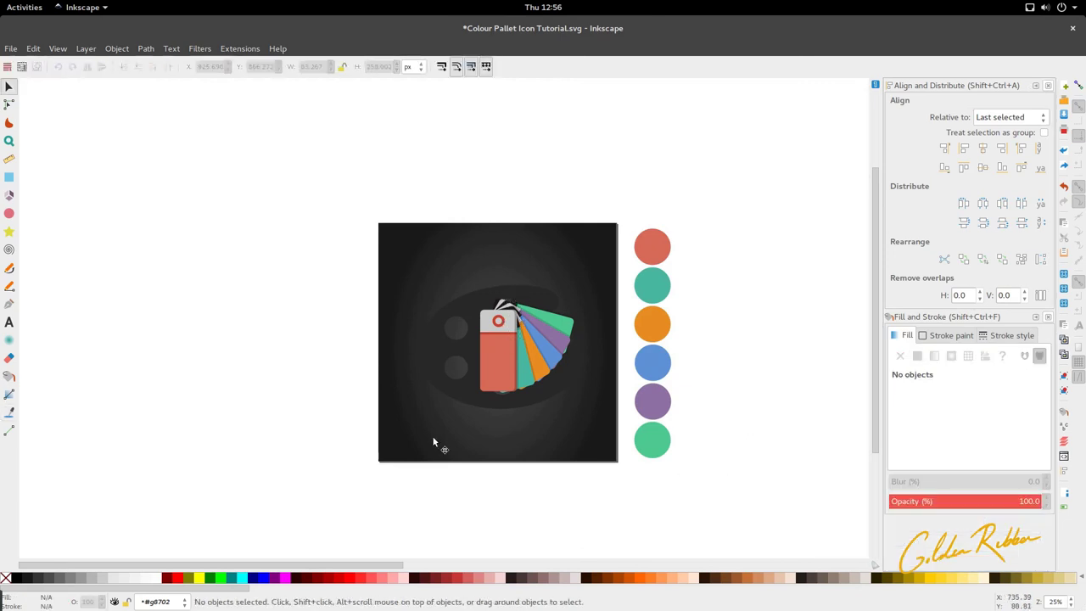
# Step: Examine the overlapping card tops and the 15% opacity shadow path of the green card up close
pyautogui.keyDown('ctrl'); pyautogui.scroll(4, 496, 336); pyautogui.keyUp('ctrl')
pyautogui.keyDown('ctrl'); pyautogui.scroll(-4, 497, 335); pyautogui.keyUp('ctrl')
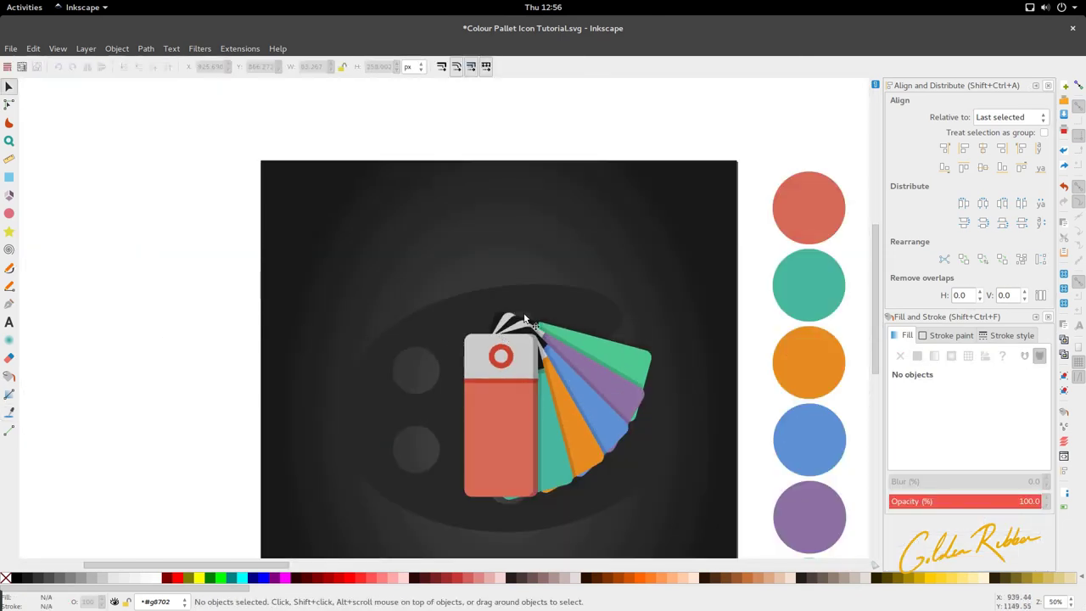
pyautogui.keyDown('ctrl'); pyautogui.scroll(6, 524, 317); pyautogui.keyUp('ctrl')
pyautogui.doubleClick(527, 323)
pyautogui.doubleClick(527, 323)
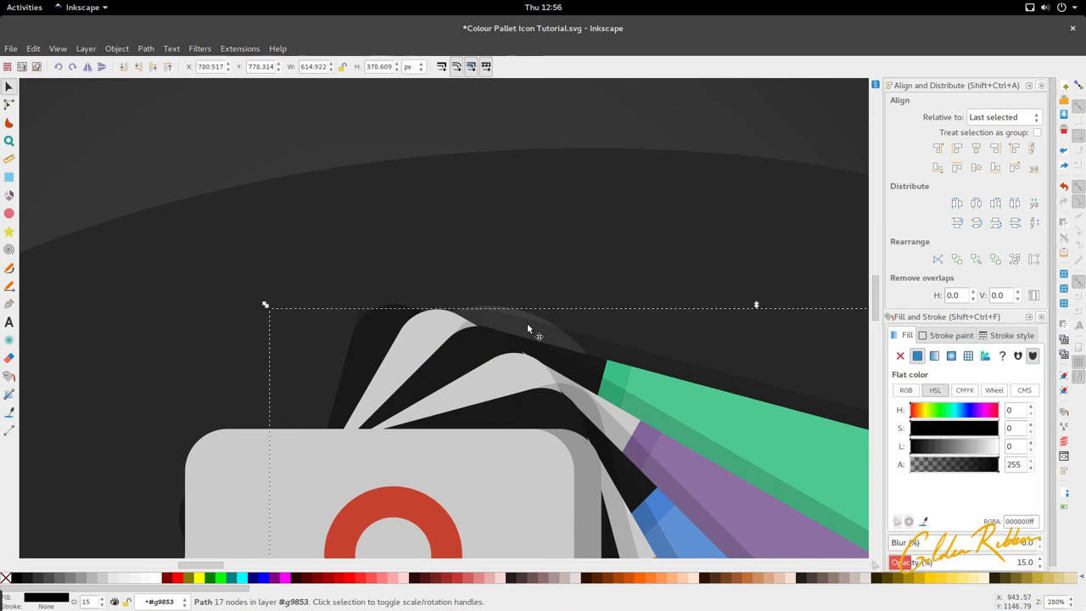
pyautogui.keyDown('ctrl'); pyautogui.scroll(-4, 565, 335); pyautogui.keyUp('ctrl')
pyautogui.press('s')
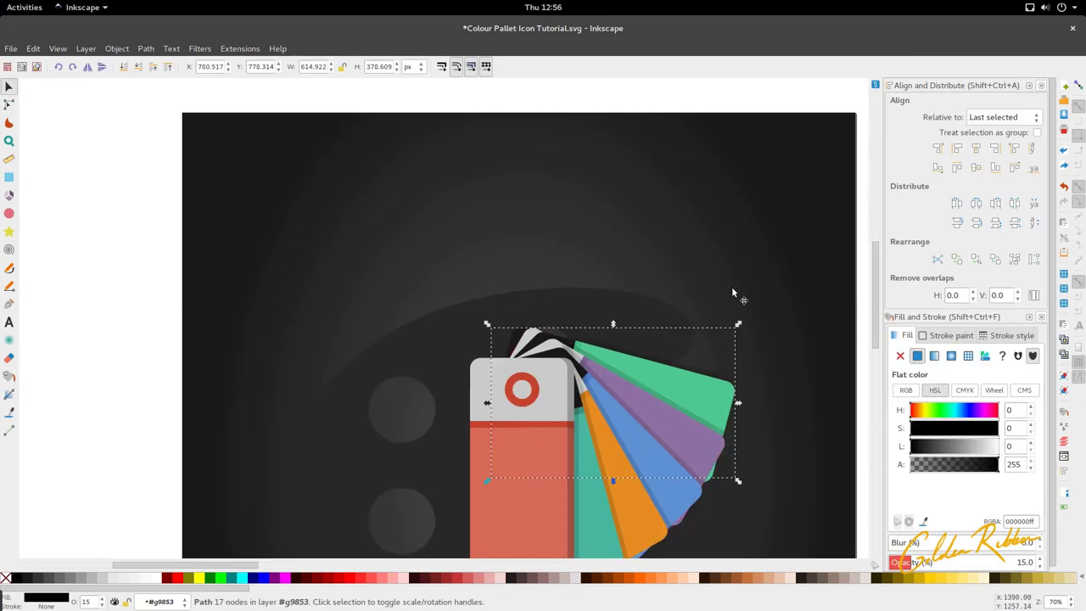
pyautogui.press('Escape')
# Step: Select the whole fan of cards and move it slightly left on the palette shape
pyautogui.keyDown('ctrl'); pyautogui.scroll(-1, 732, 286); pyautogui.keyUp('ctrl')
pyautogui.keyDown('shift'); pyautogui.scroll(-4, 640, 310); pyautogui.keyUp('shift')
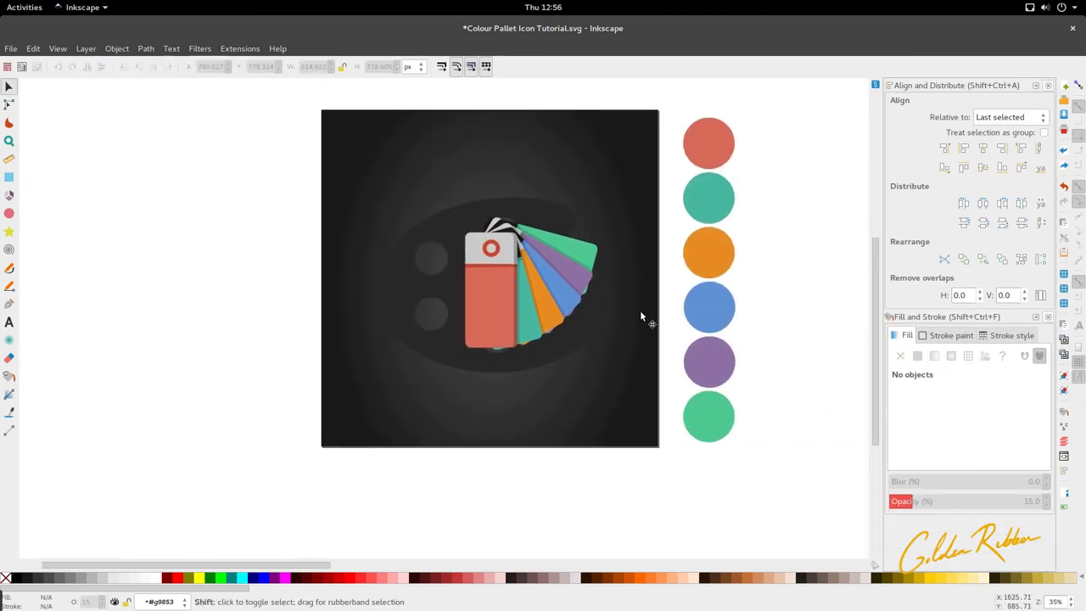
pyautogui.keyDown('shift'); pyautogui.moveTo(449, 207); pyautogui.dragTo(602, 358); pyautogui.keyUp('shift')
pyautogui.moveTo(543, 312); pyautogui.dragTo(536, 312)
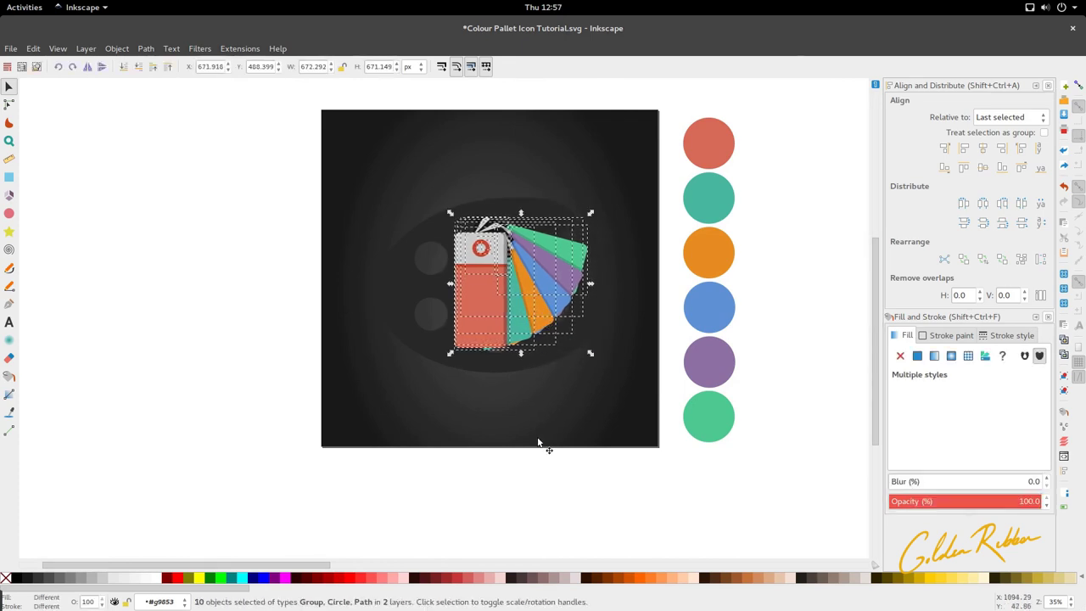
pyautogui.click(538, 438)
pyautogui.scroll(2, 537, 438)
pyautogui.scroll(1, 537, 442)
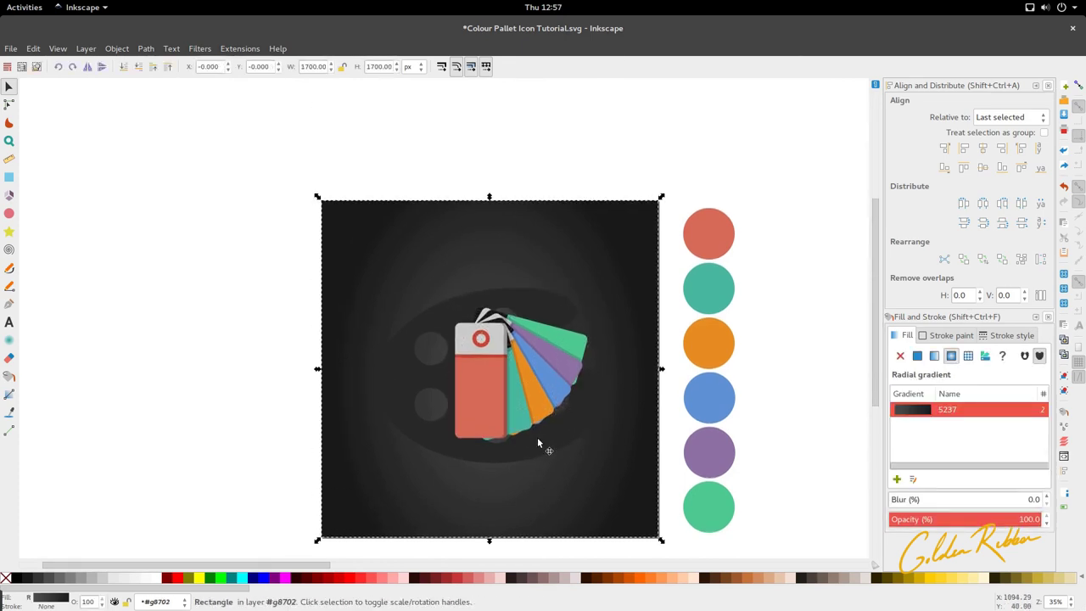